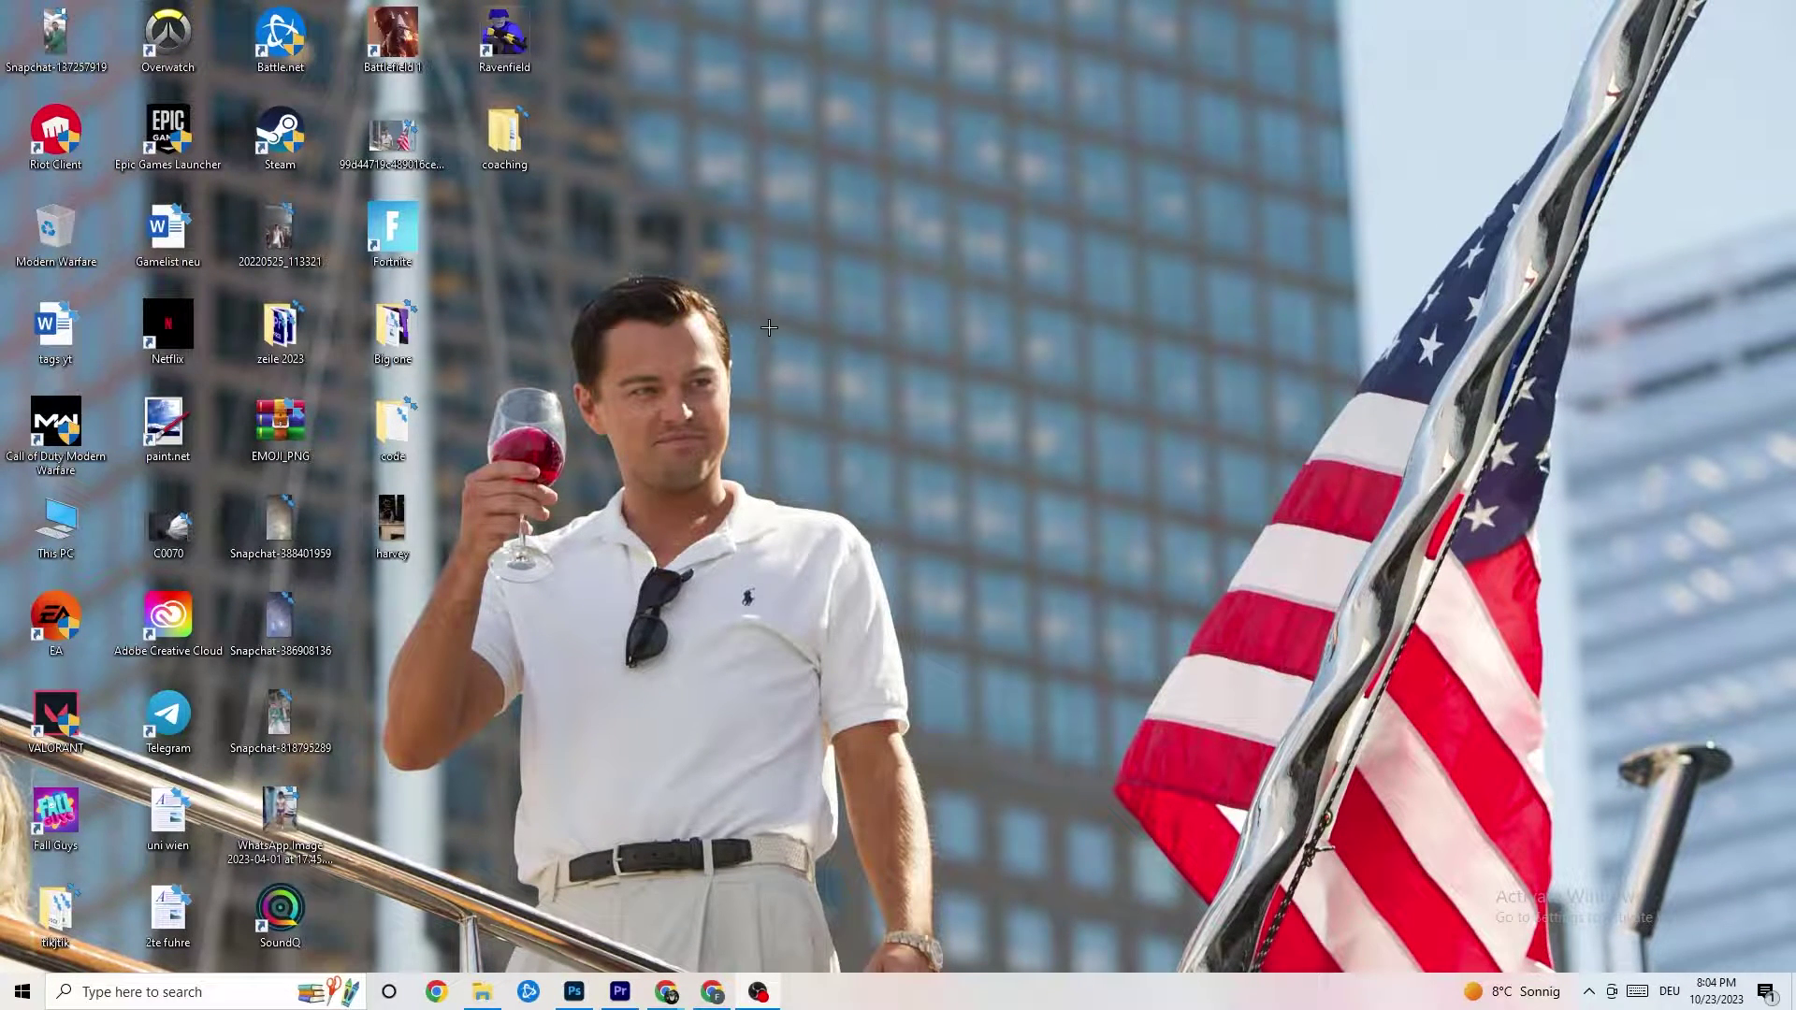
Move the Steam shortcut to an empty area of the desktop and run it as administrator
drag(247, 167, 934, 363)
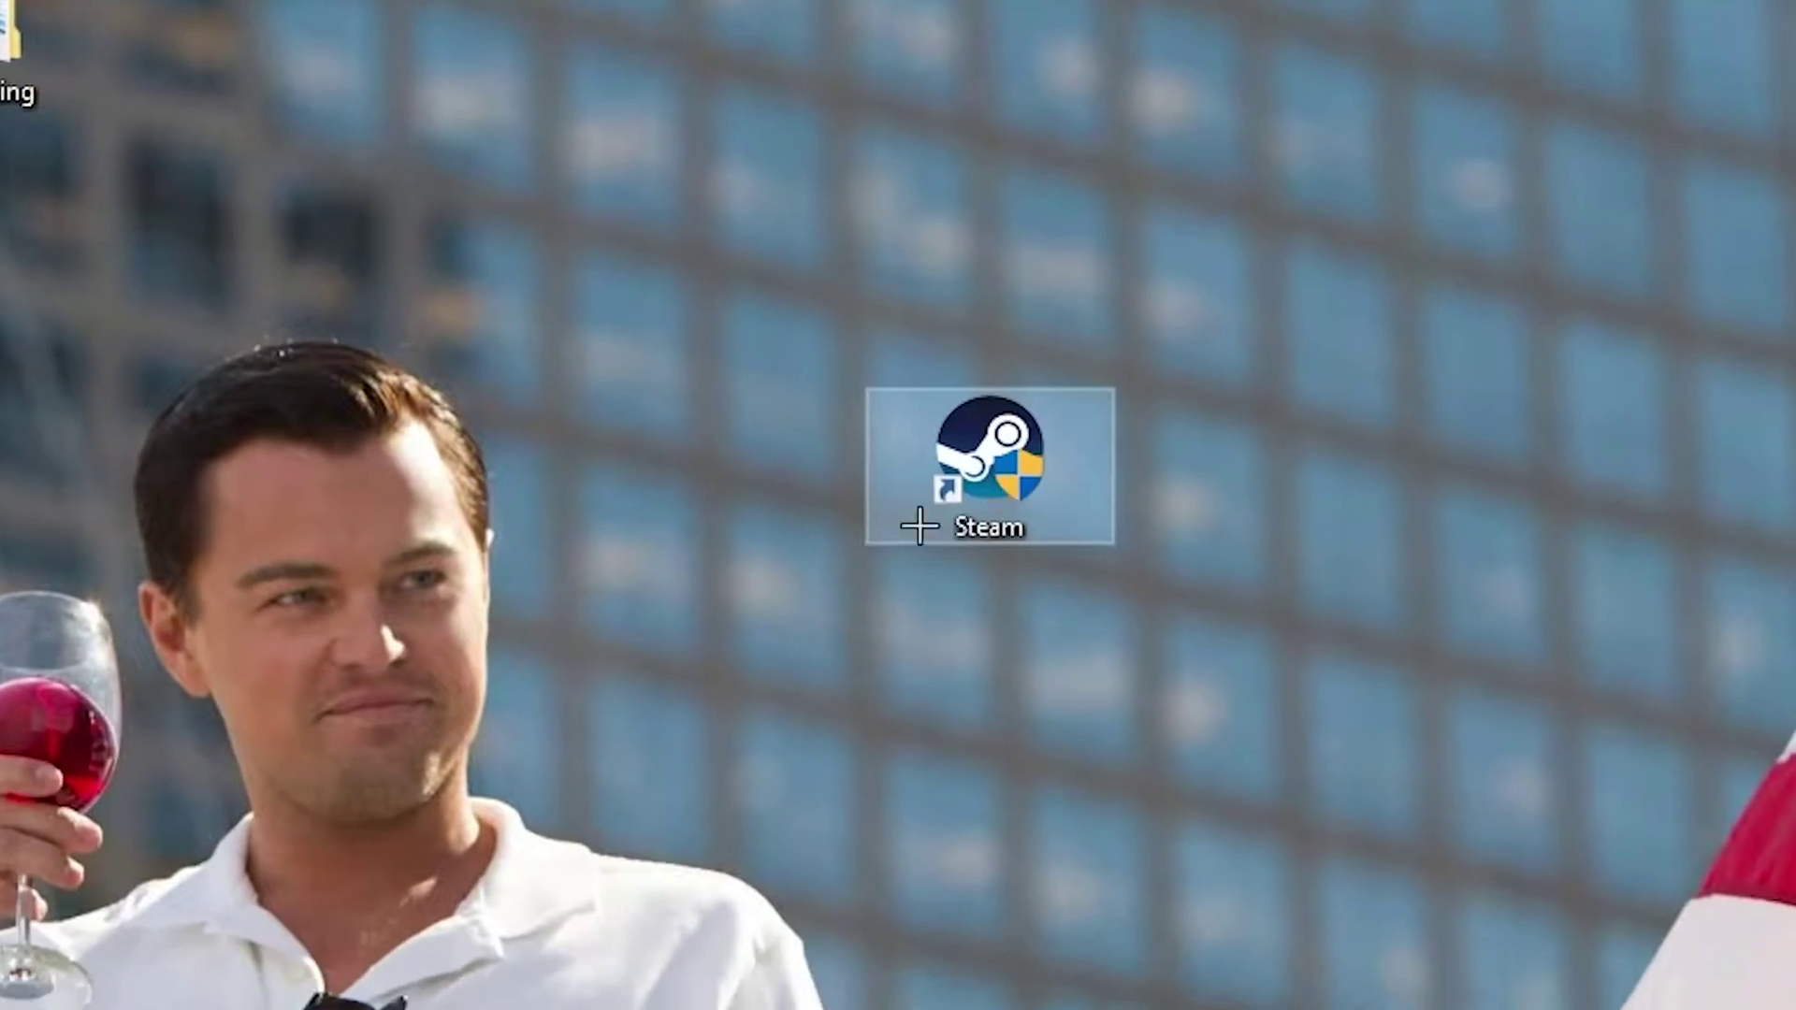
drag(851, 412, 710, 529)
drag(486, 502, 672, 241)
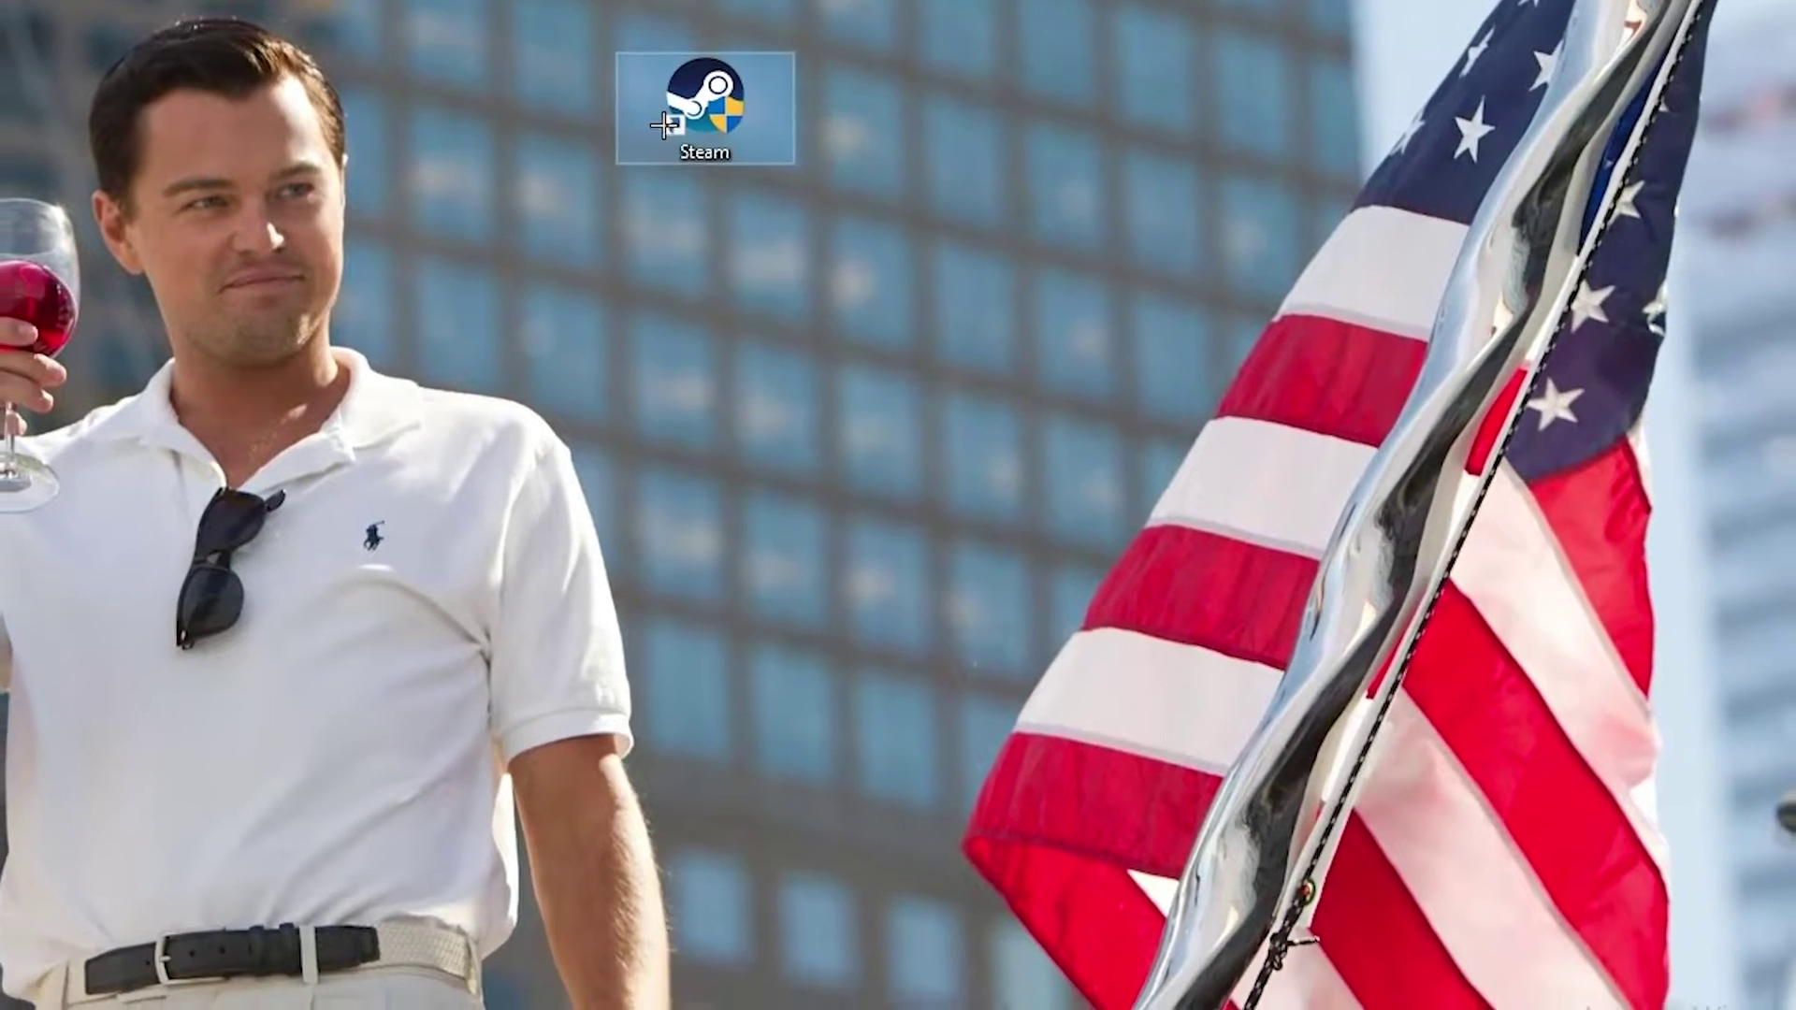
right_click(667, 197)
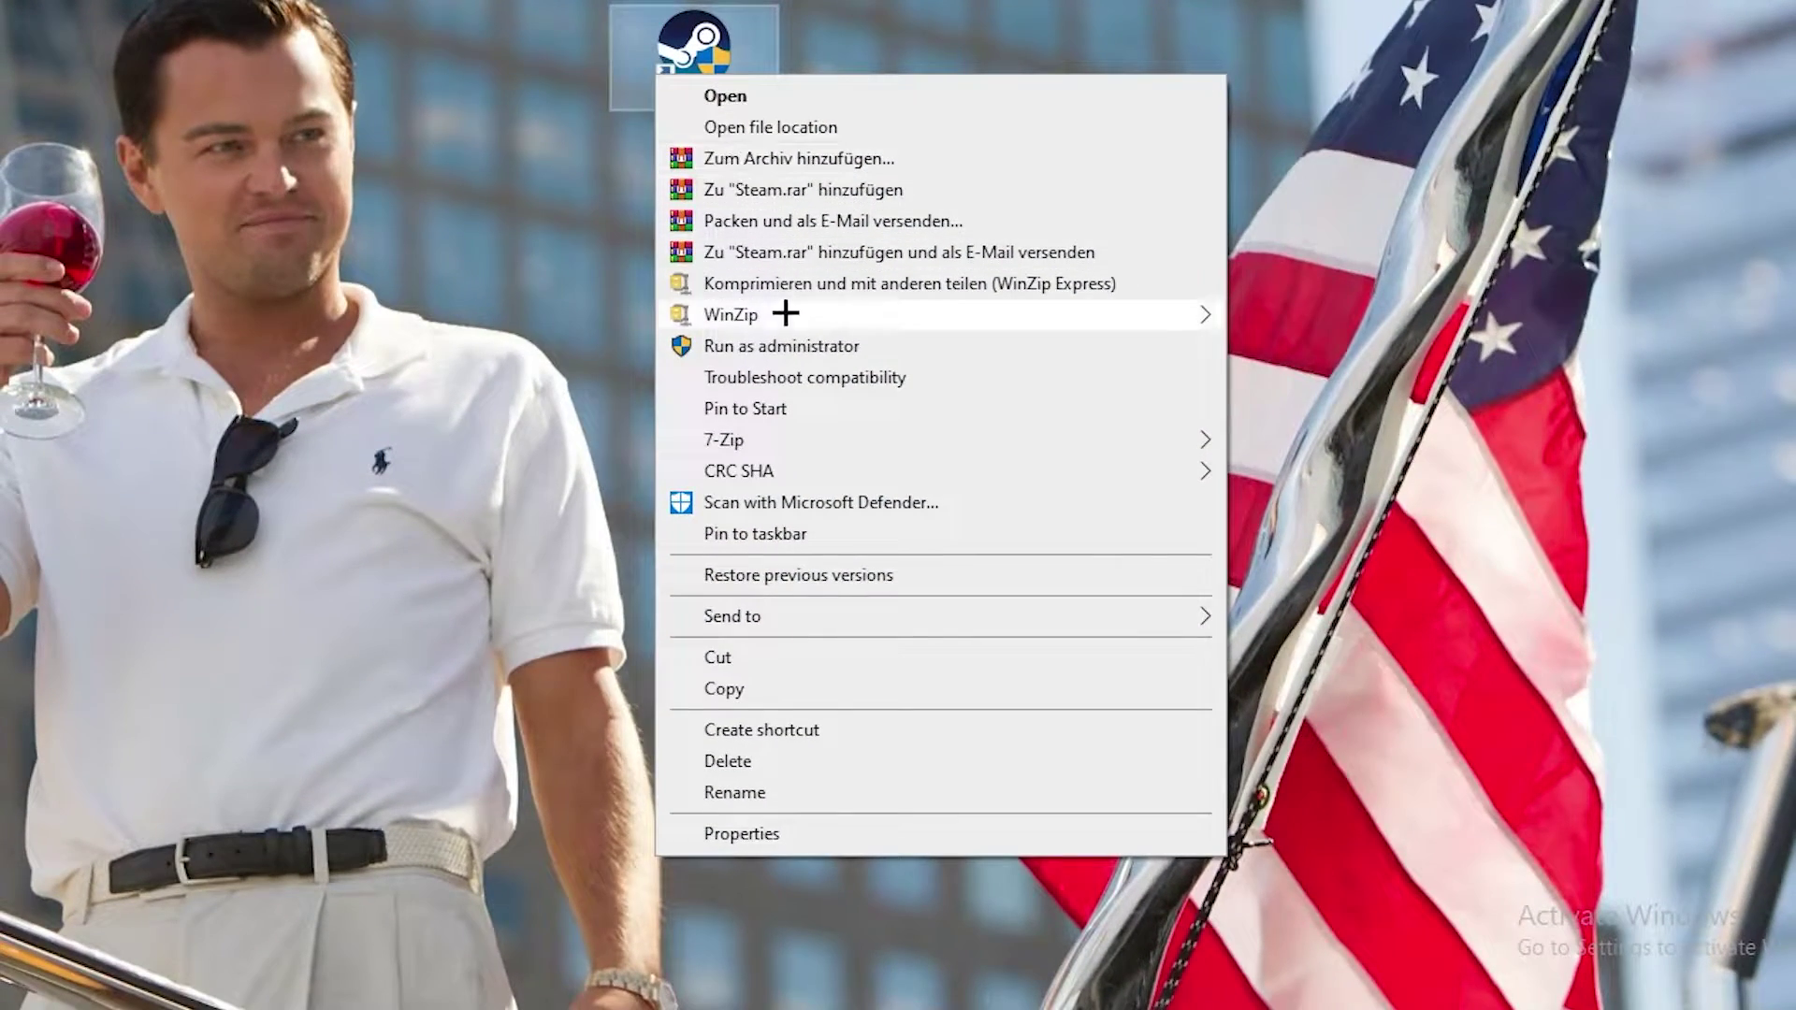
click(792, 357)
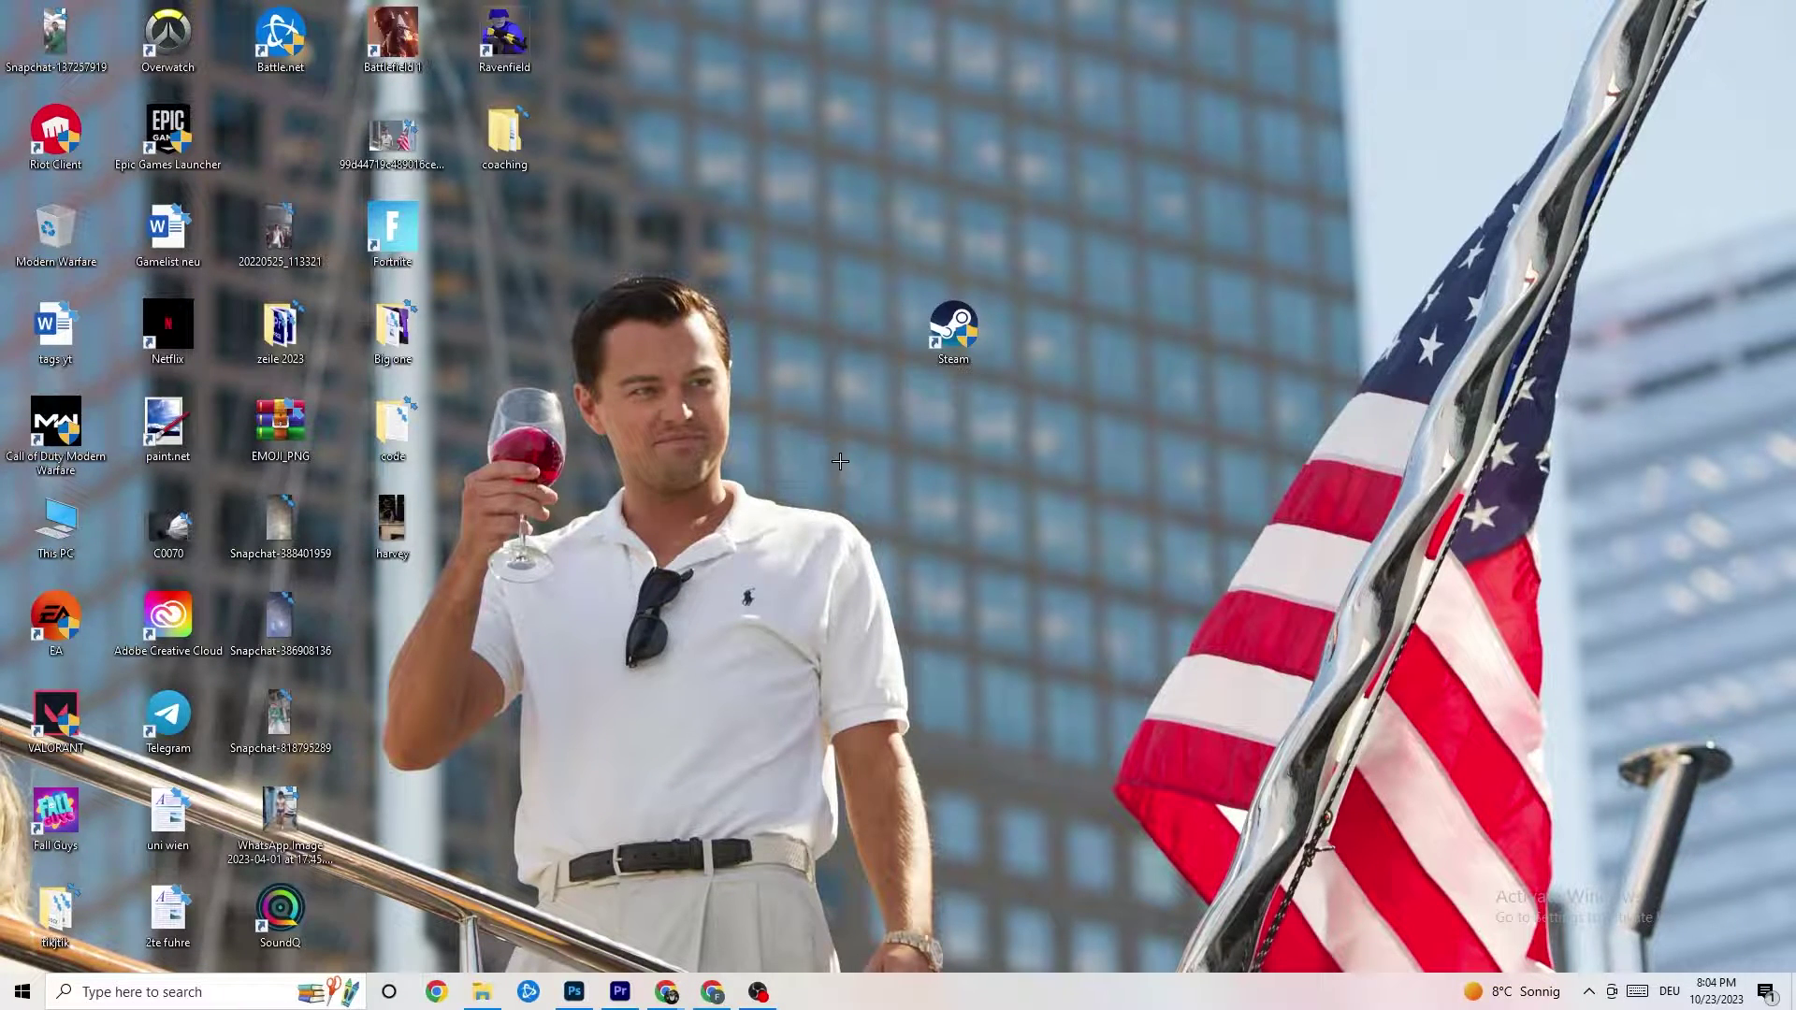
Reposition the Steam shortcut on the desktop and open its properties
click(950, 360)
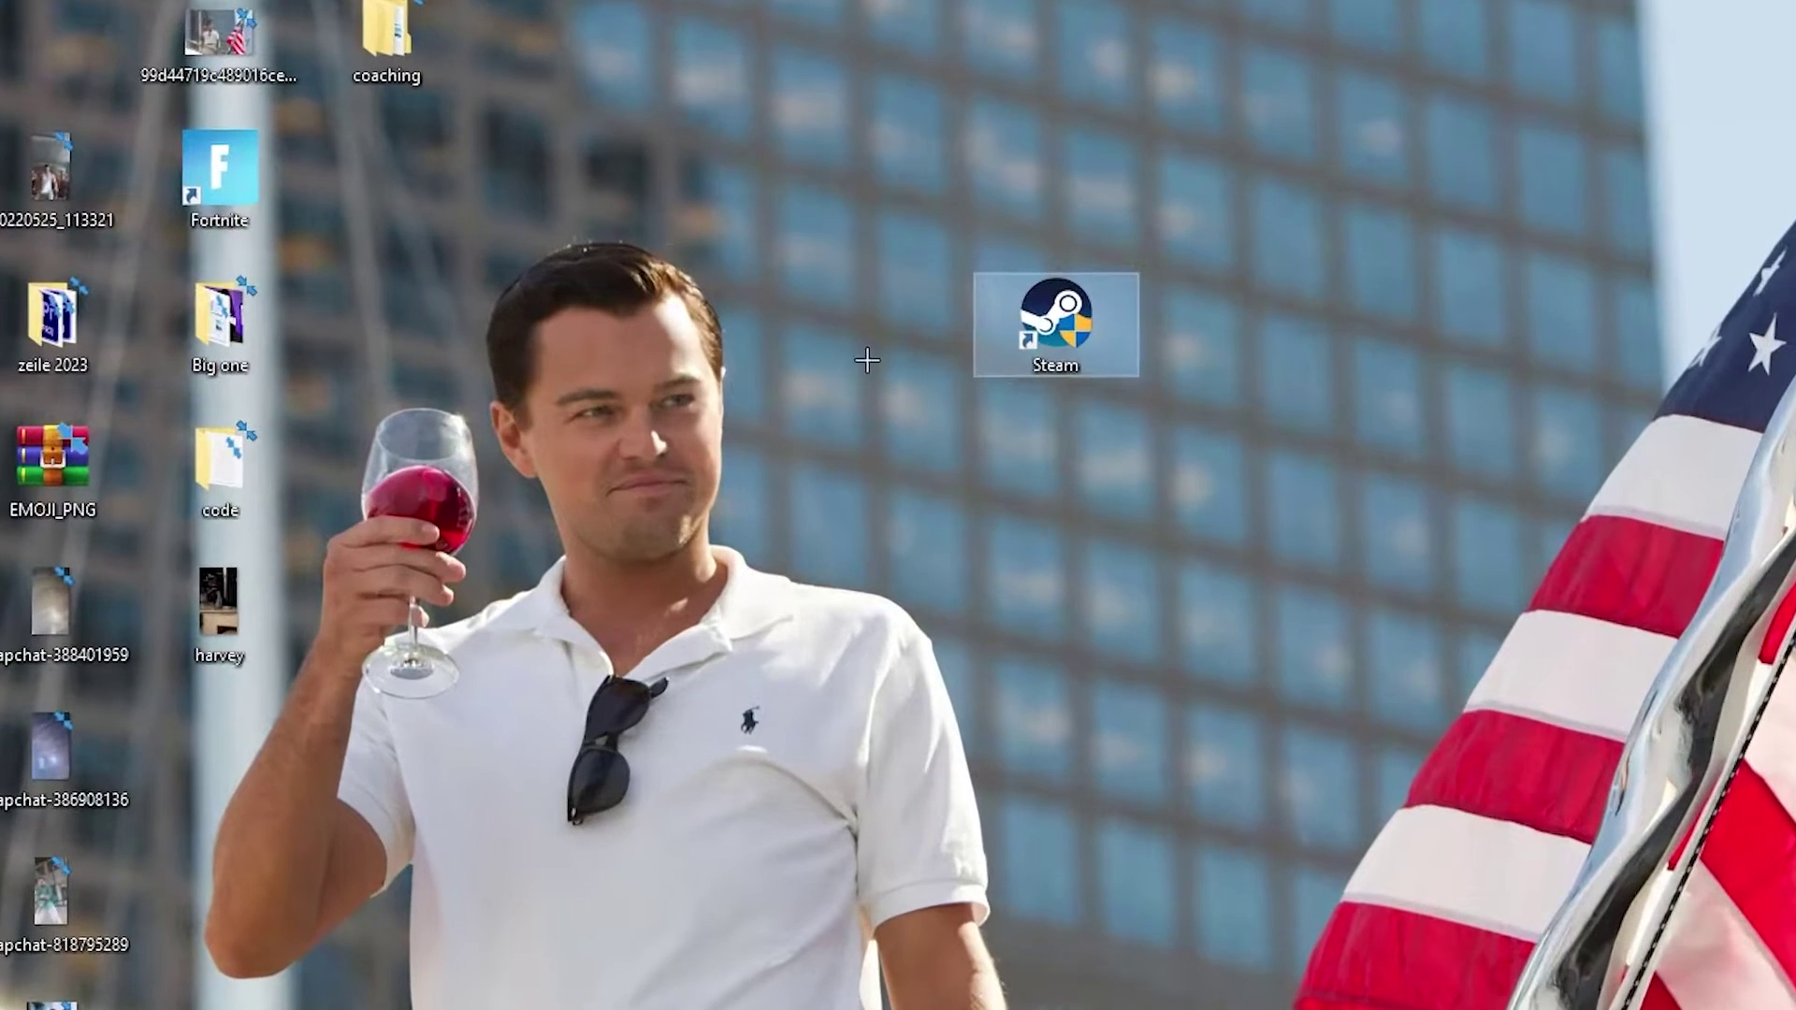
drag(1018, 309, 898, 448)
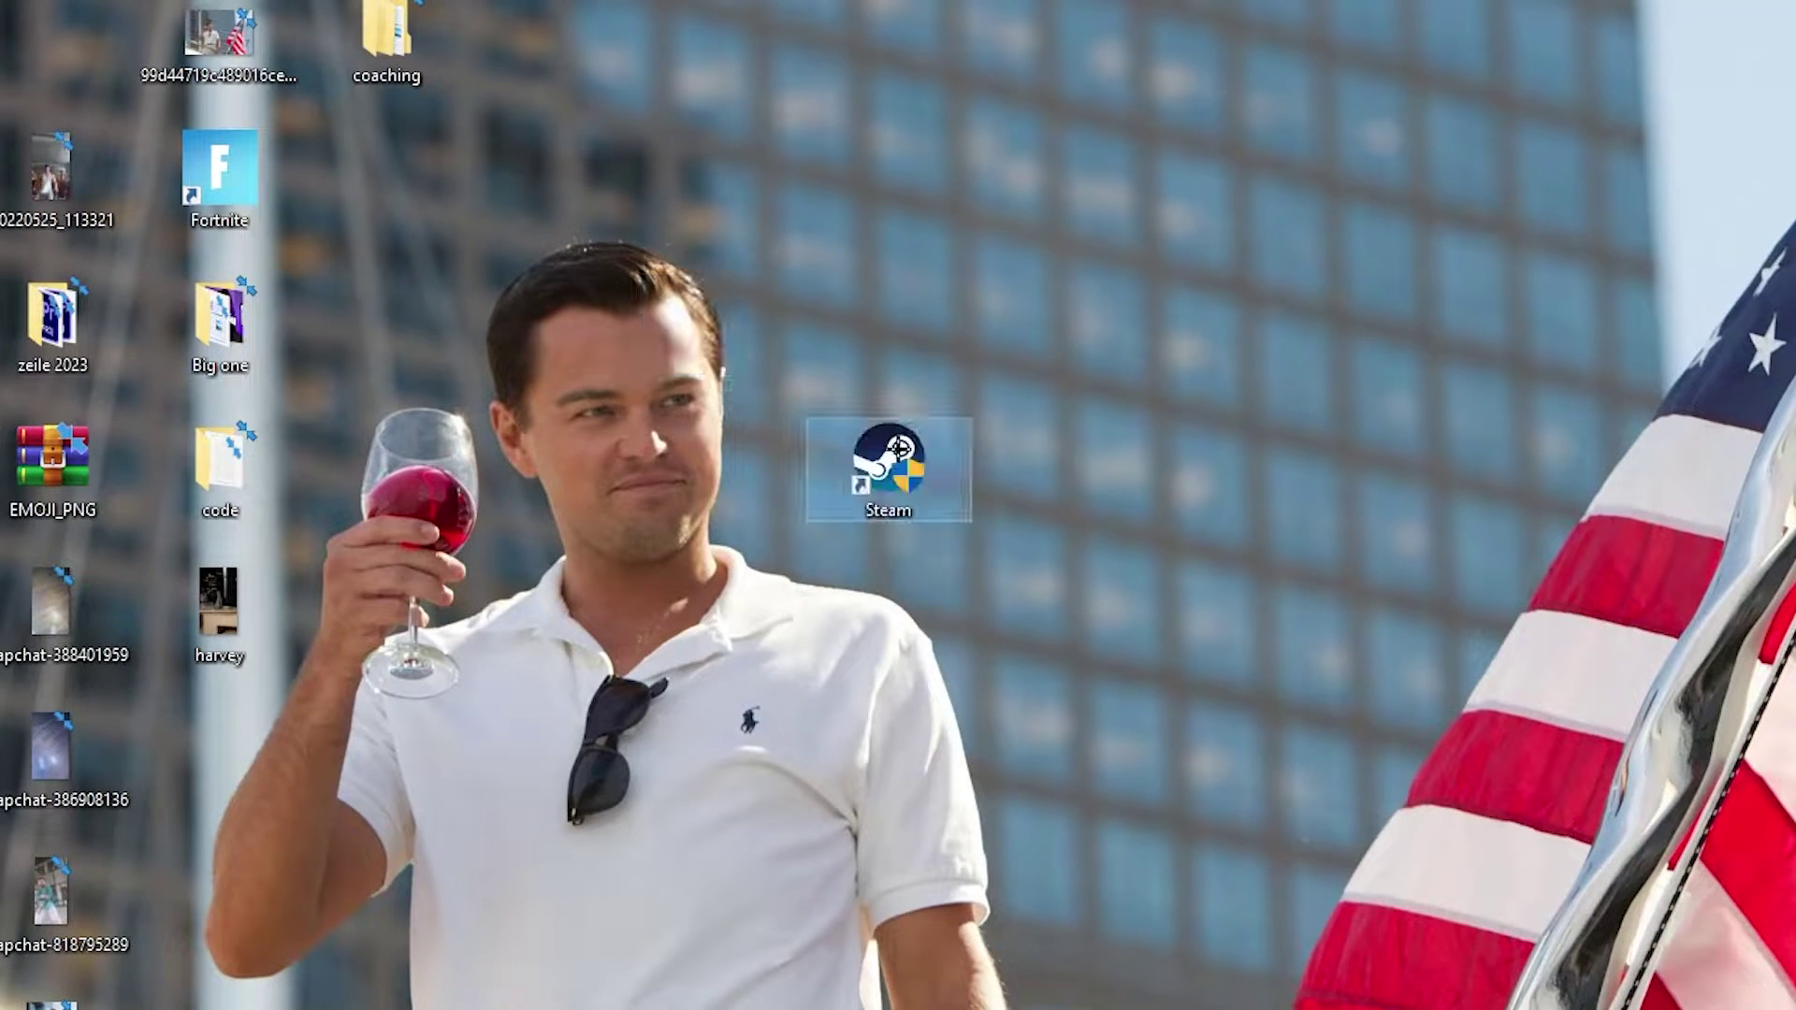
right_click(898, 478)
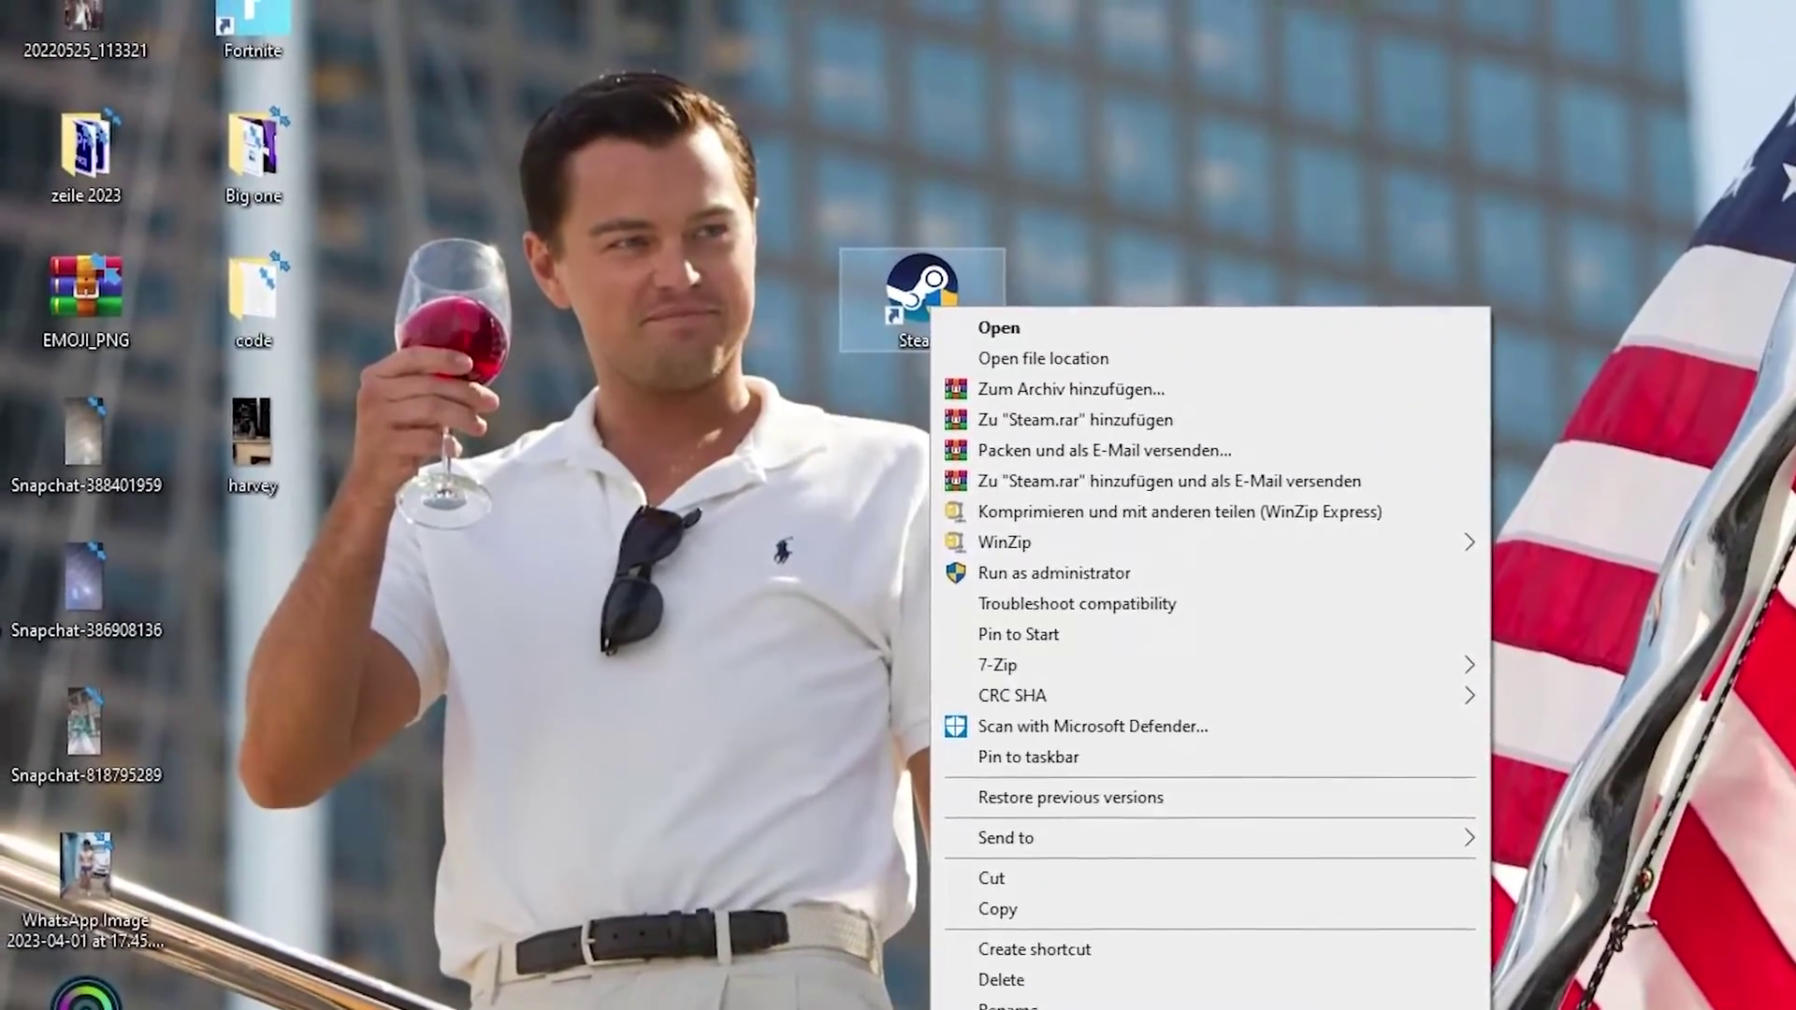
click(1087, 999)
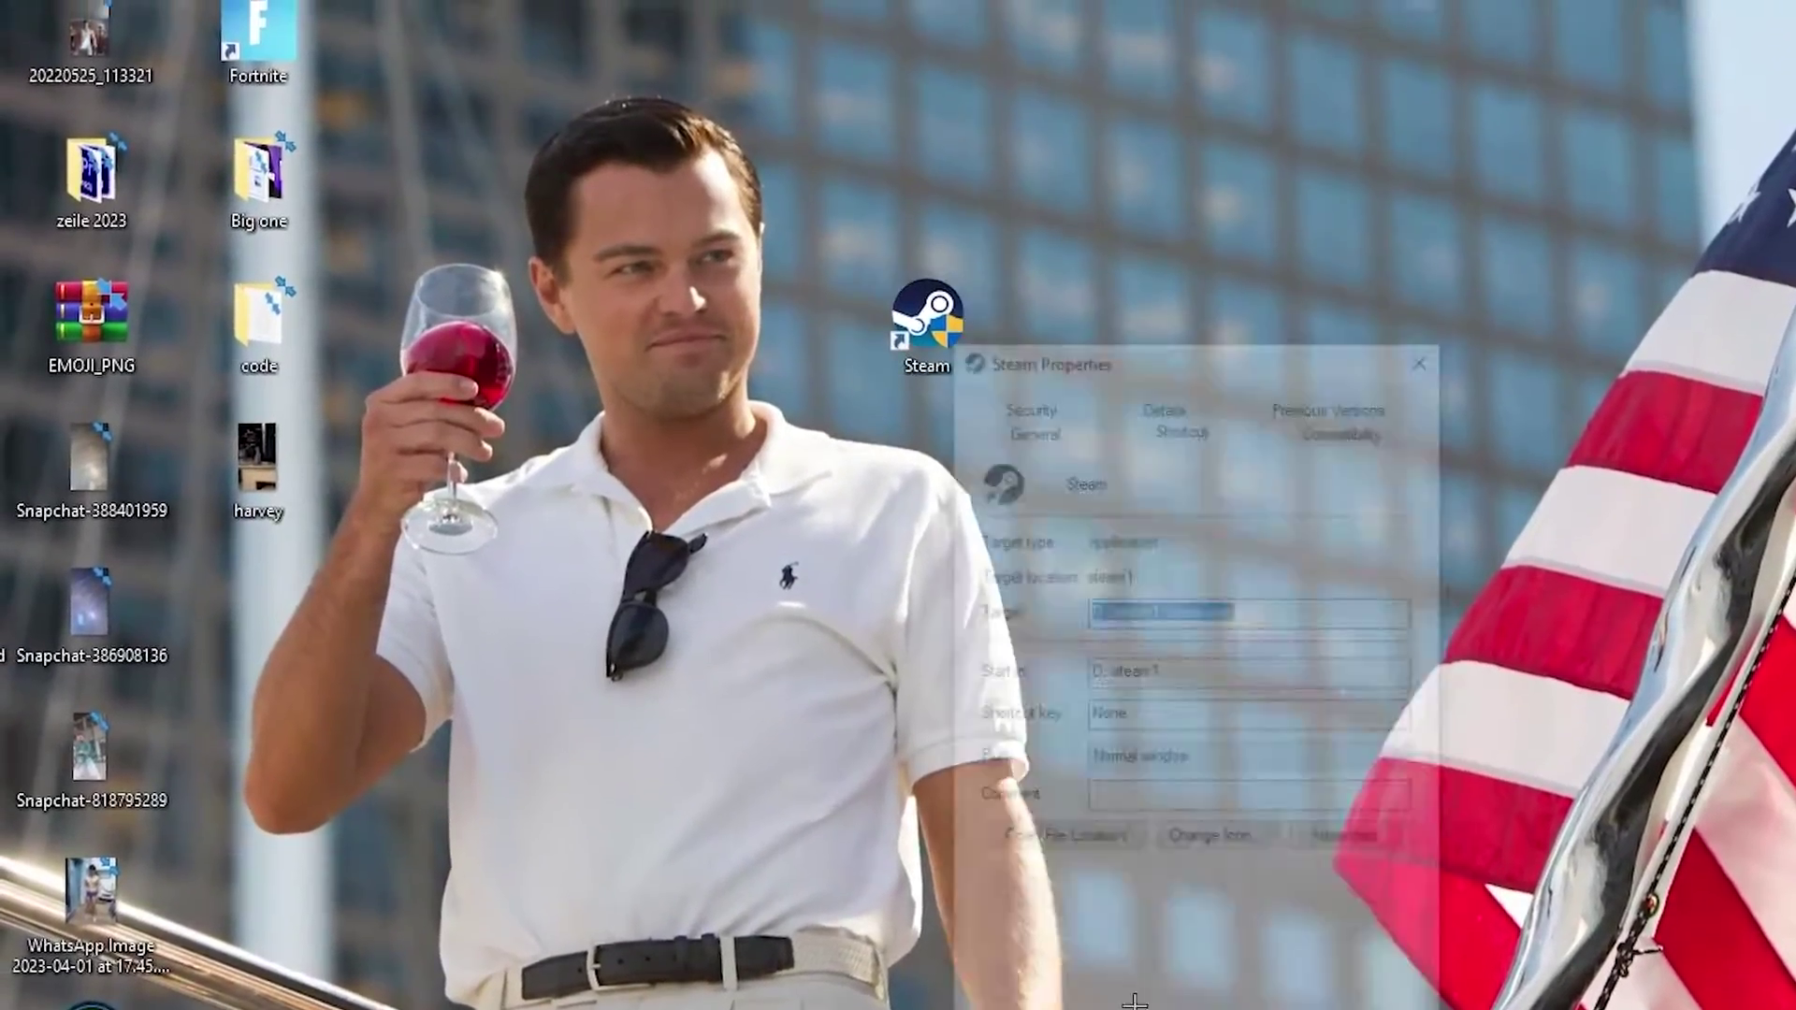
drag(1141, 378, 938, 103)
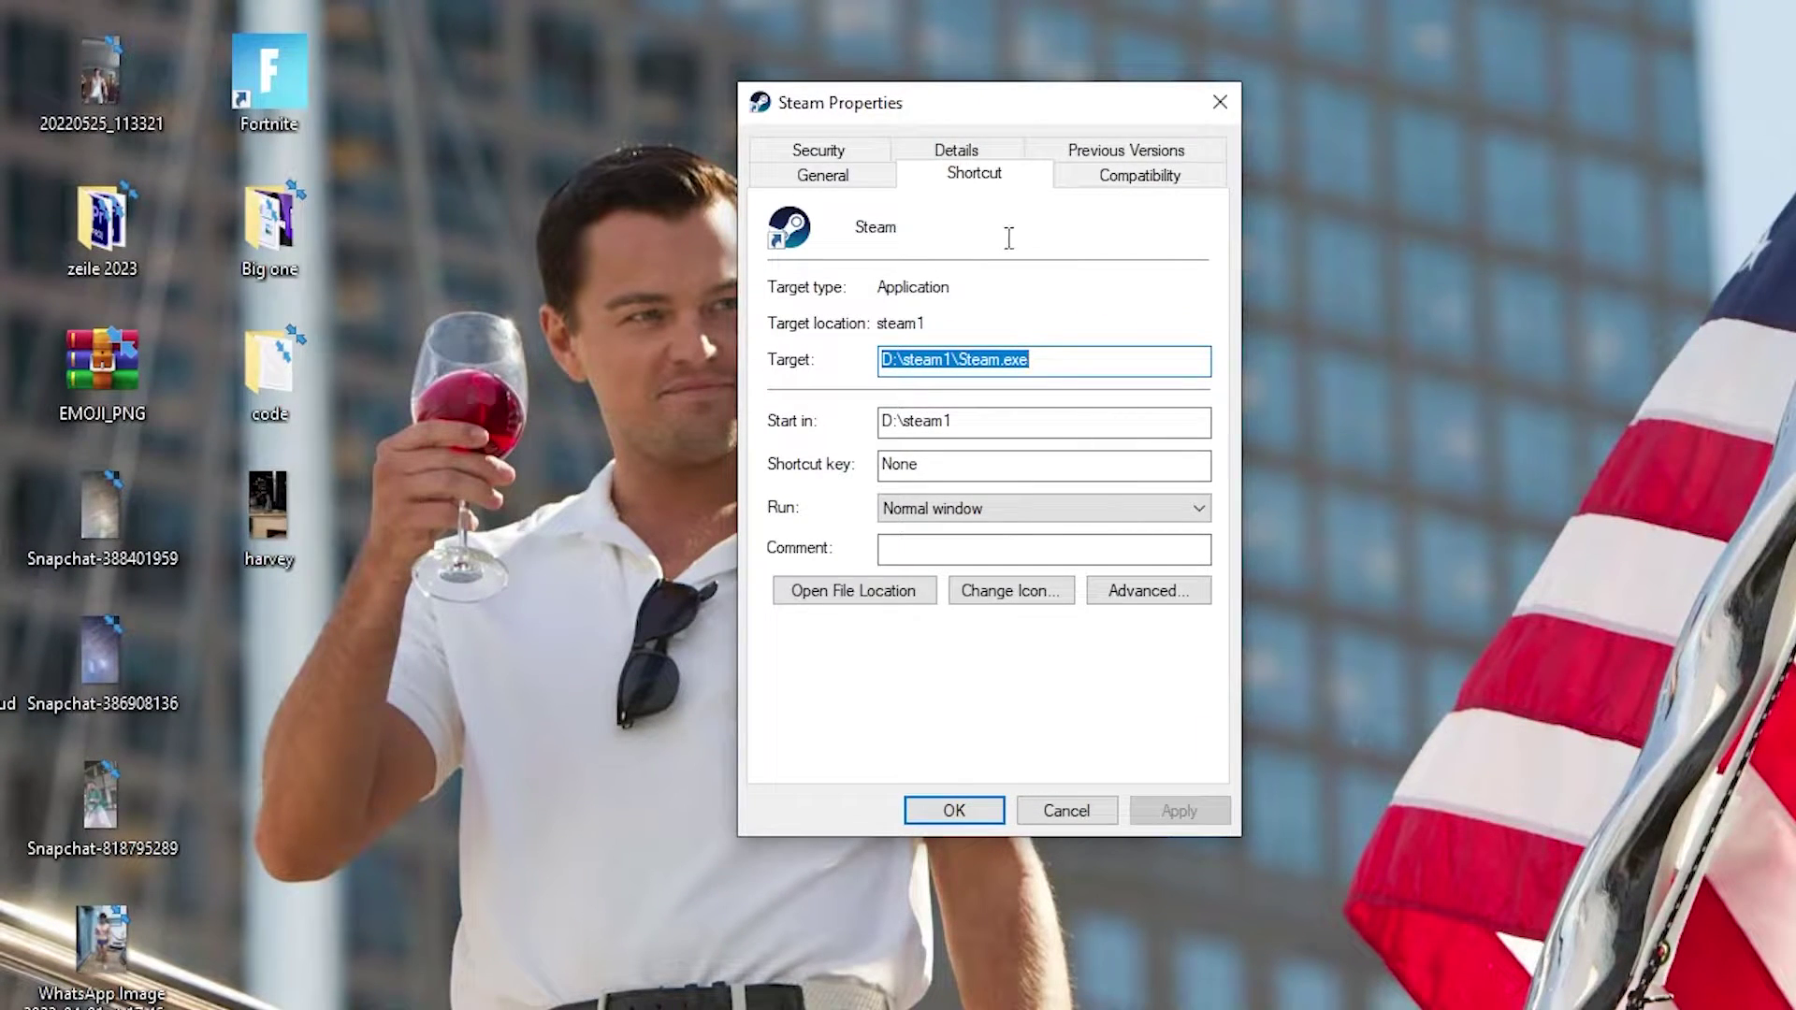
Review the Steam shortcut's compatibility settings, keeping Windows 8 mode and running as administrator, and confirm the properties
click(1138, 179)
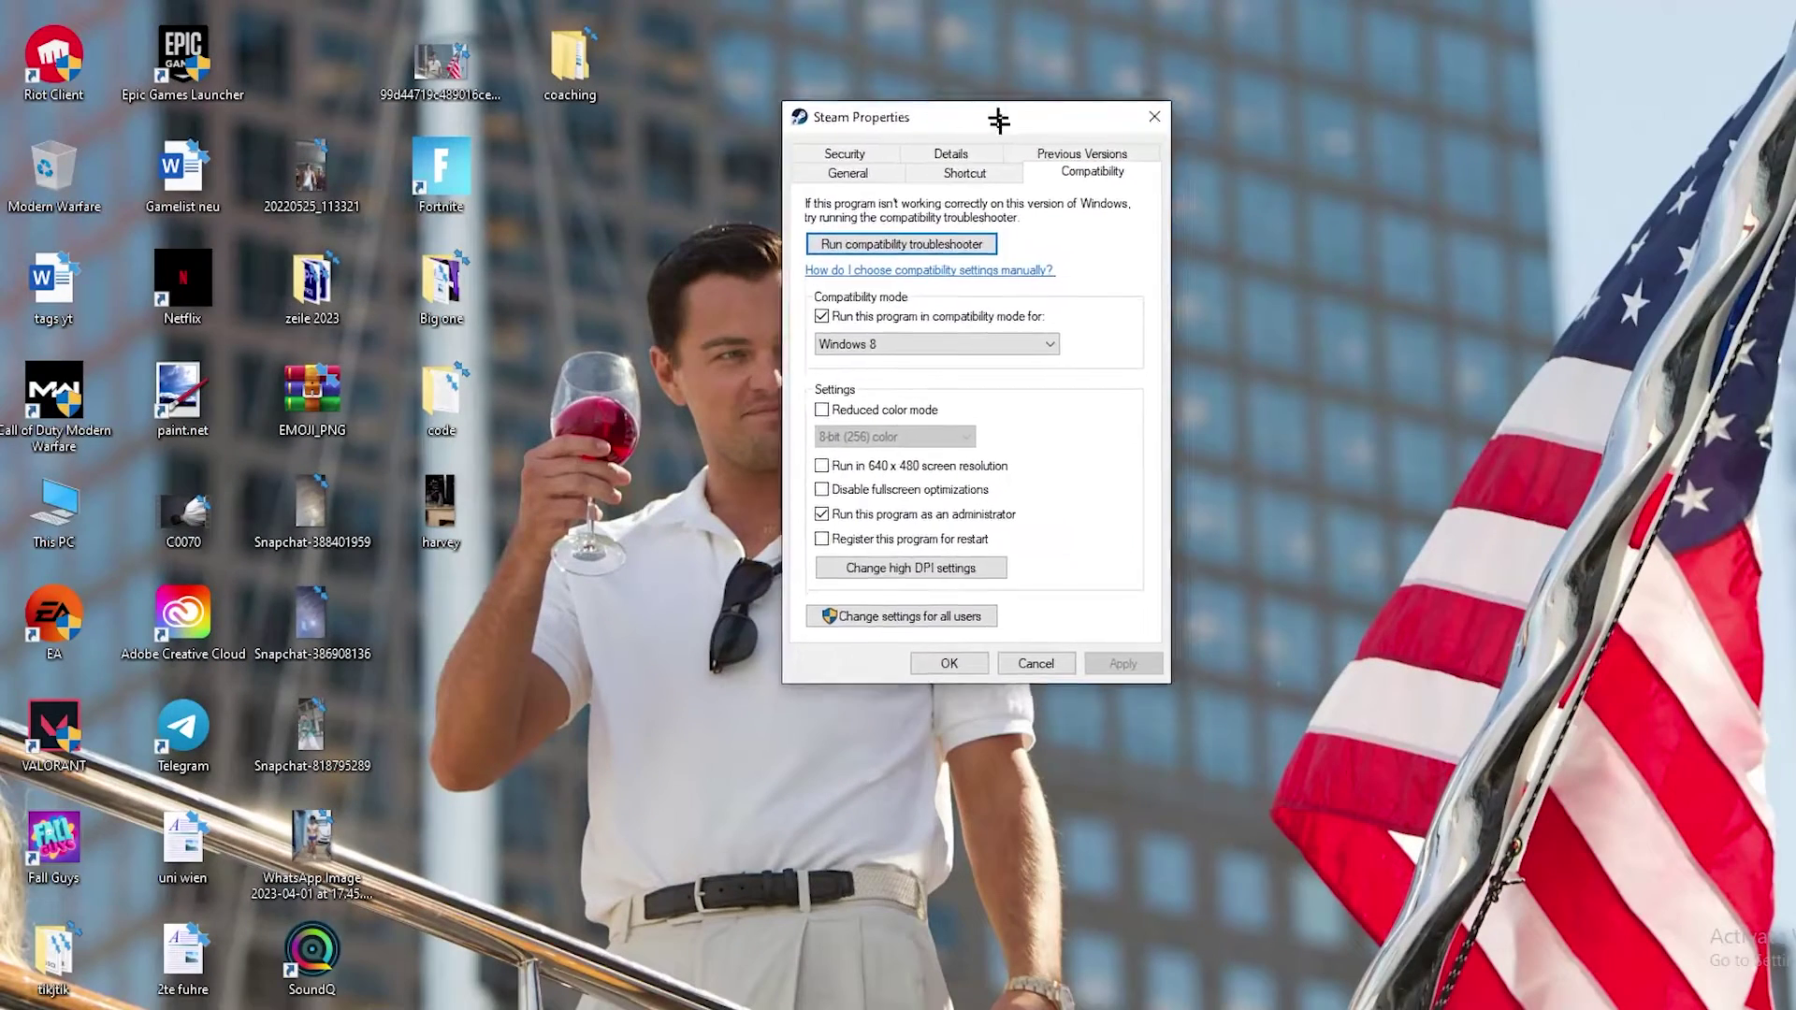
drag(999, 120, 976, 55)
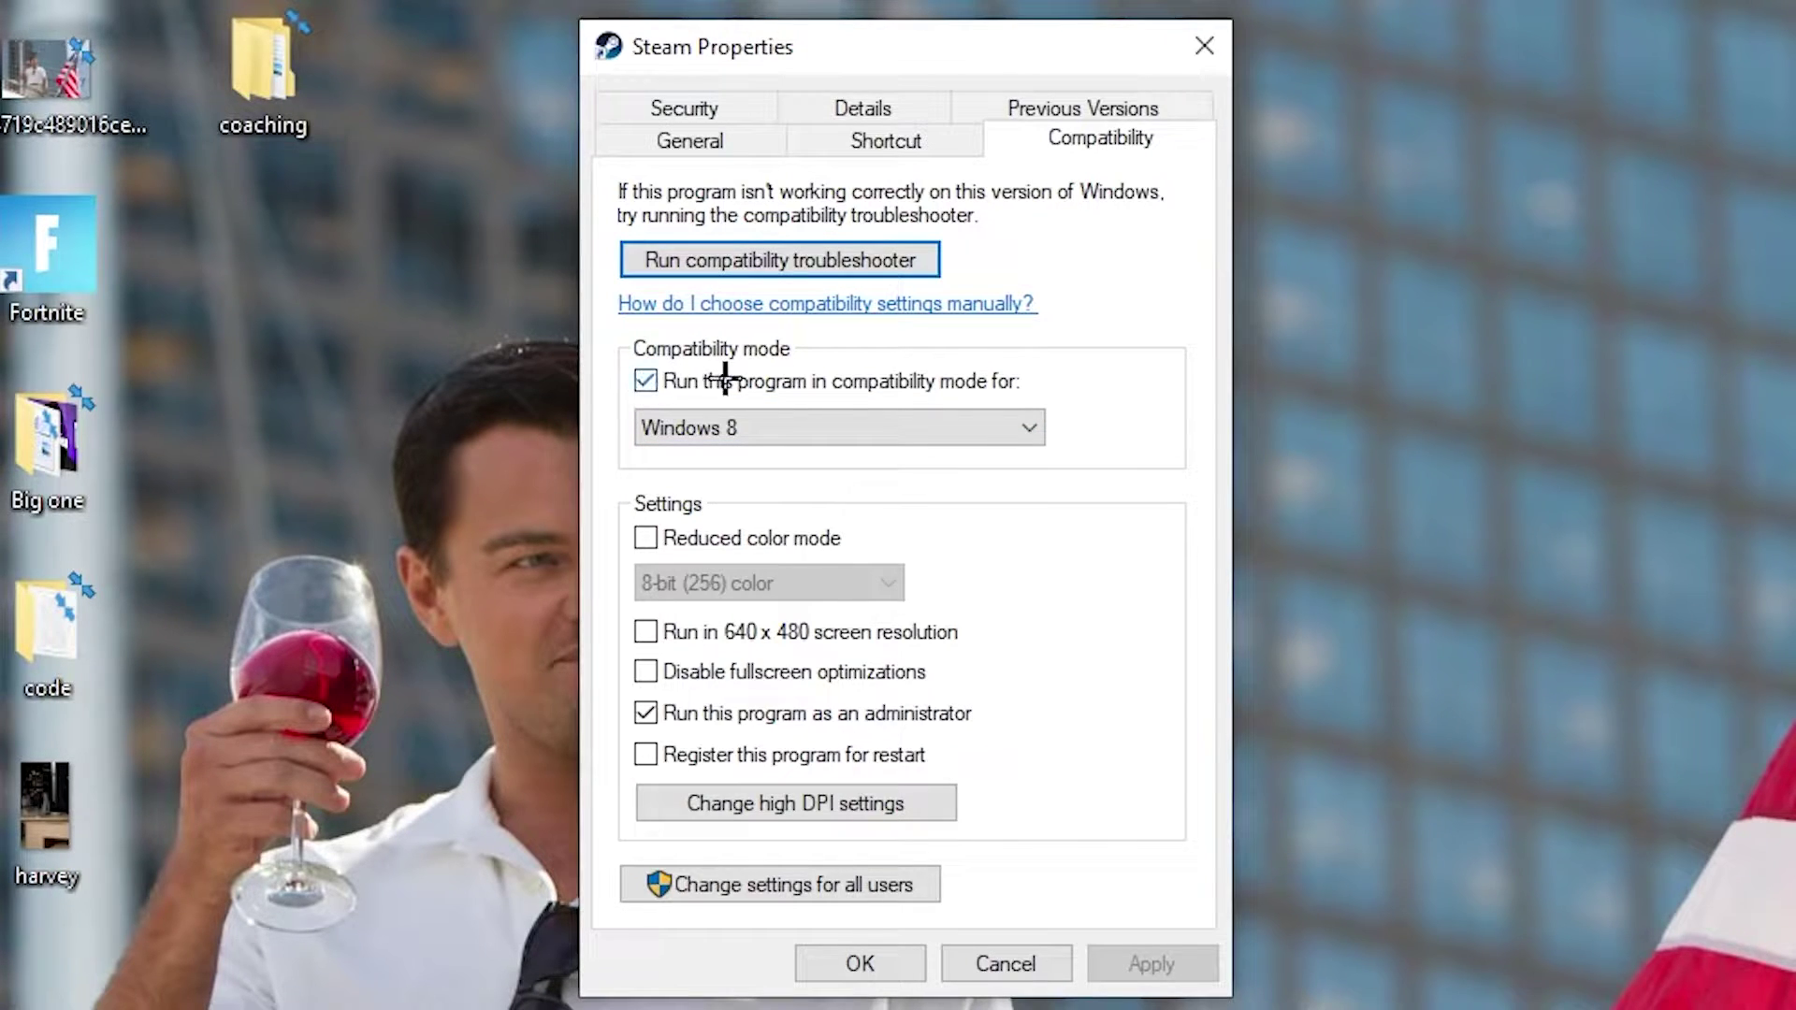
click(1004, 414)
click(1090, 394)
click(860, 964)
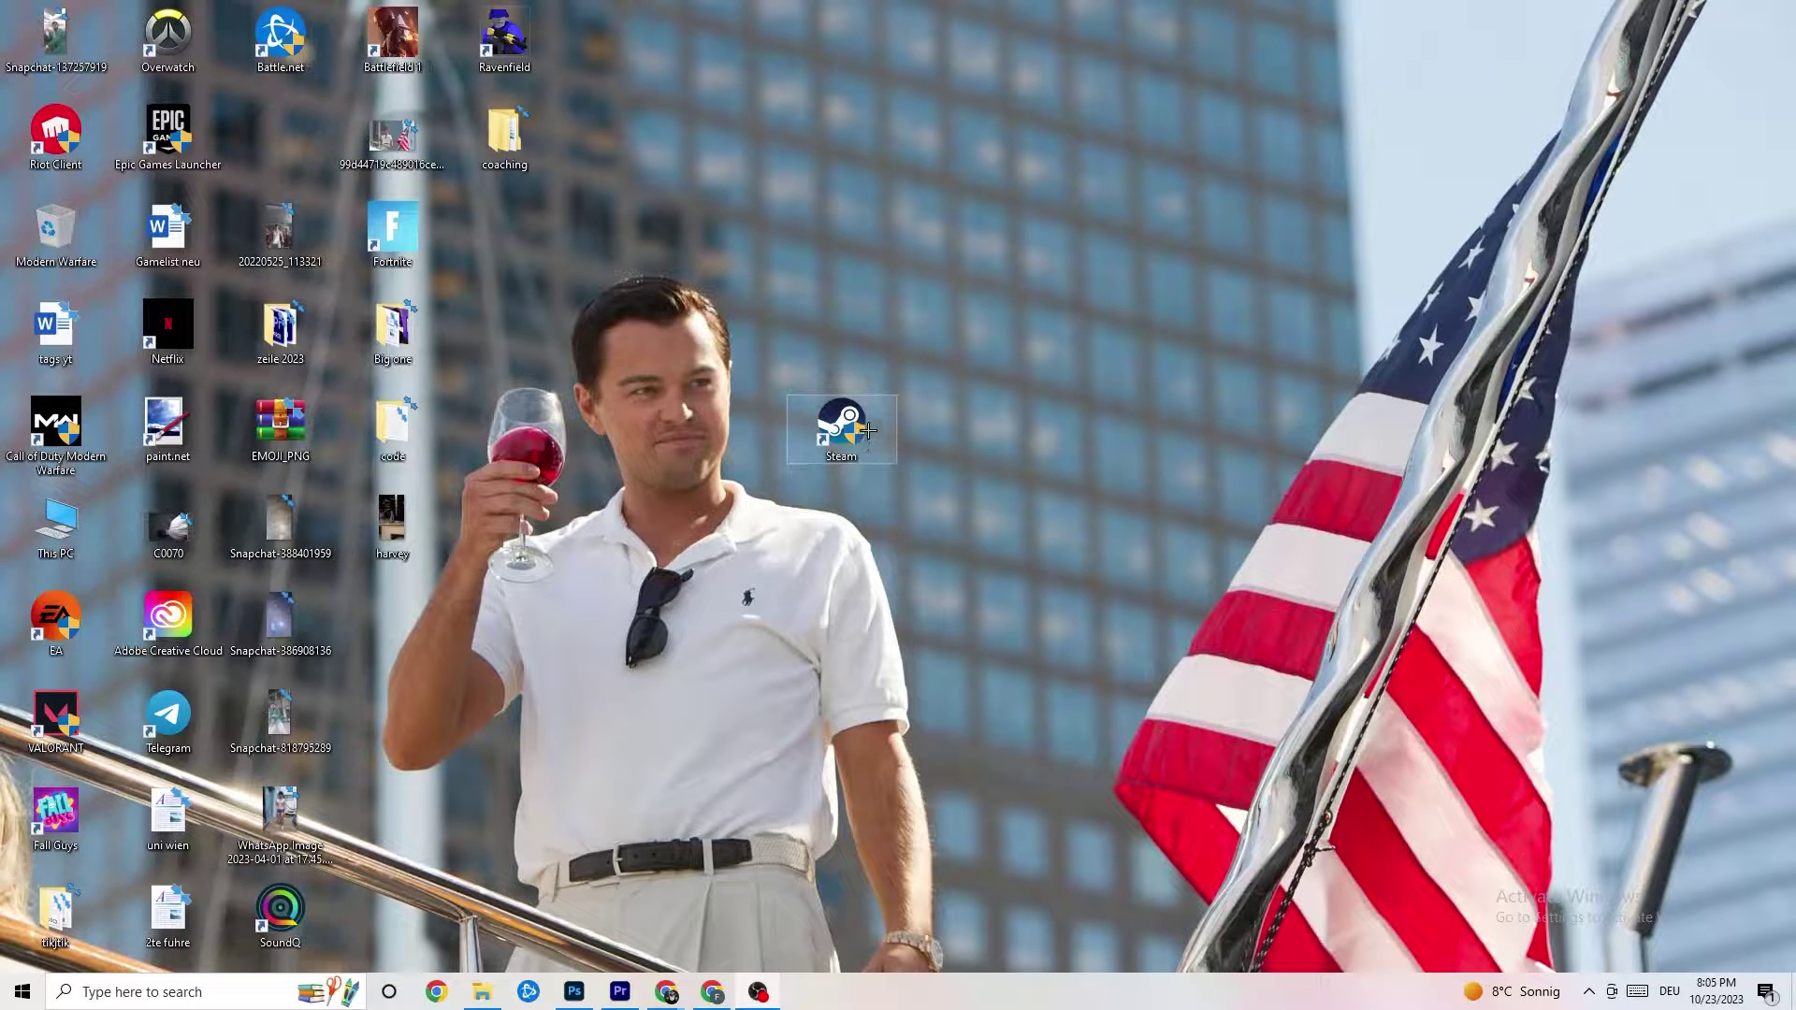
drag(867, 430, 867, 237)
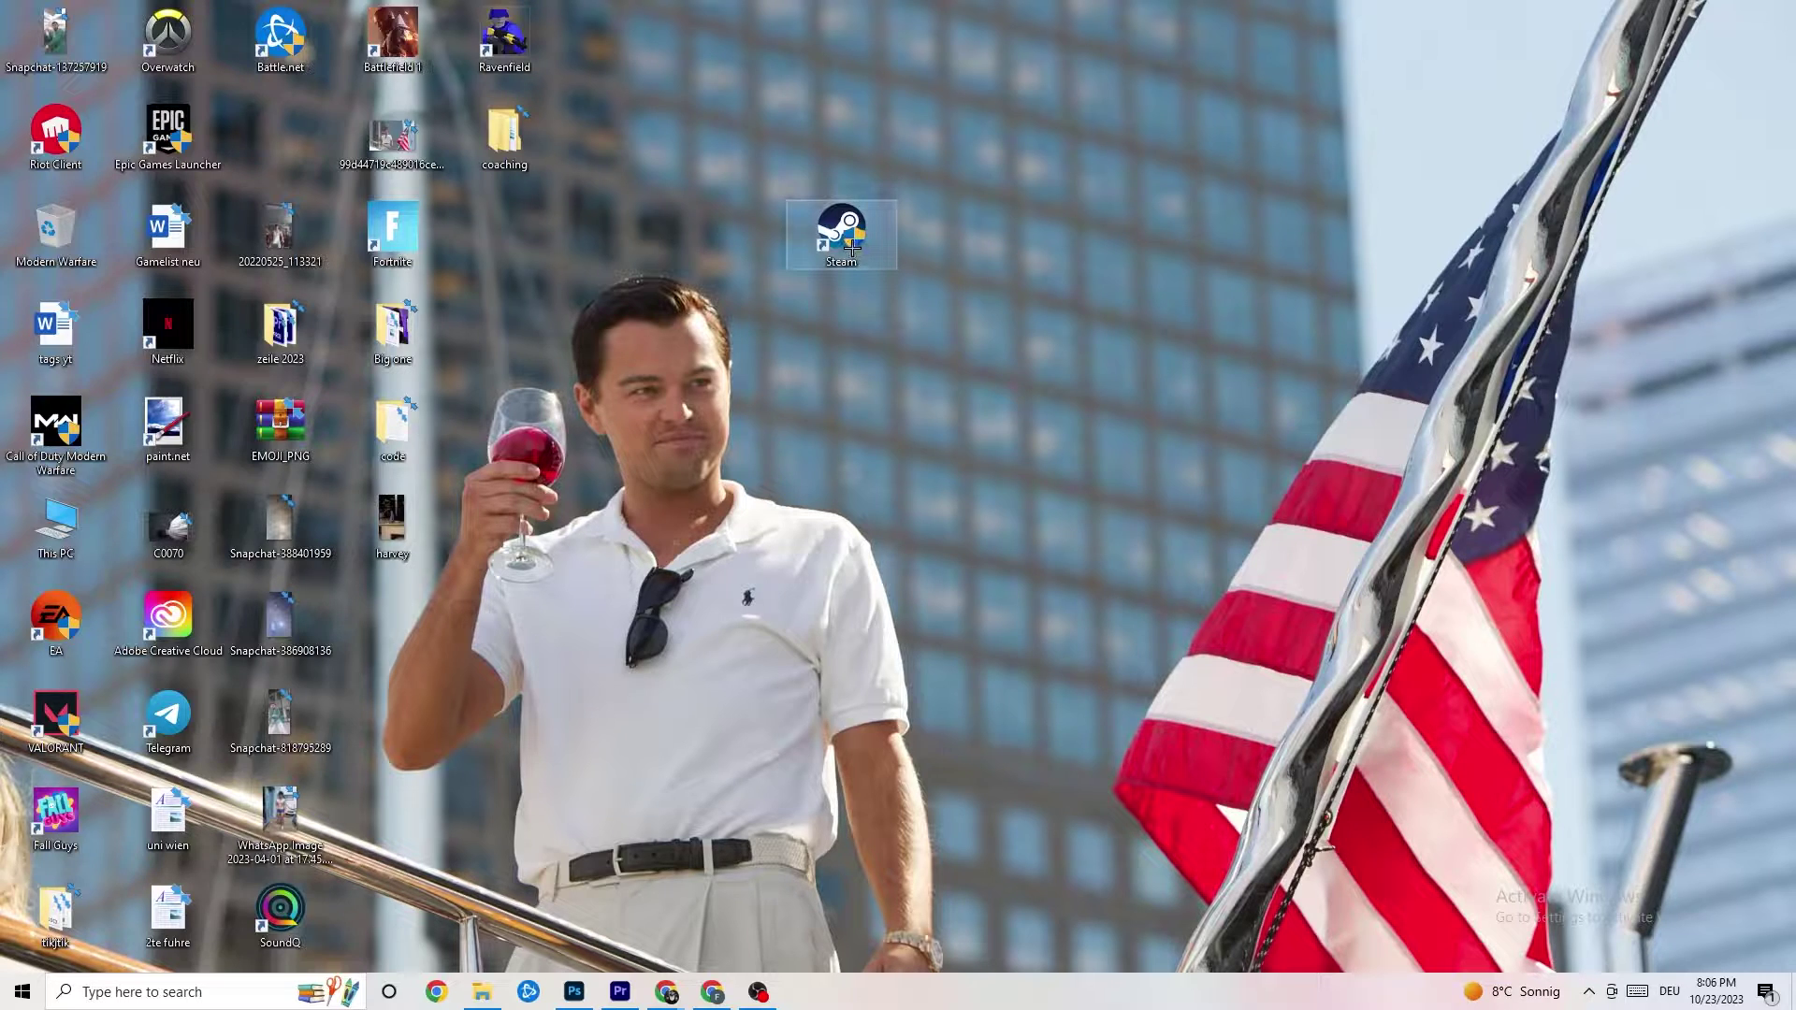
drag(835, 229, 735, 332)
click(779, 254)
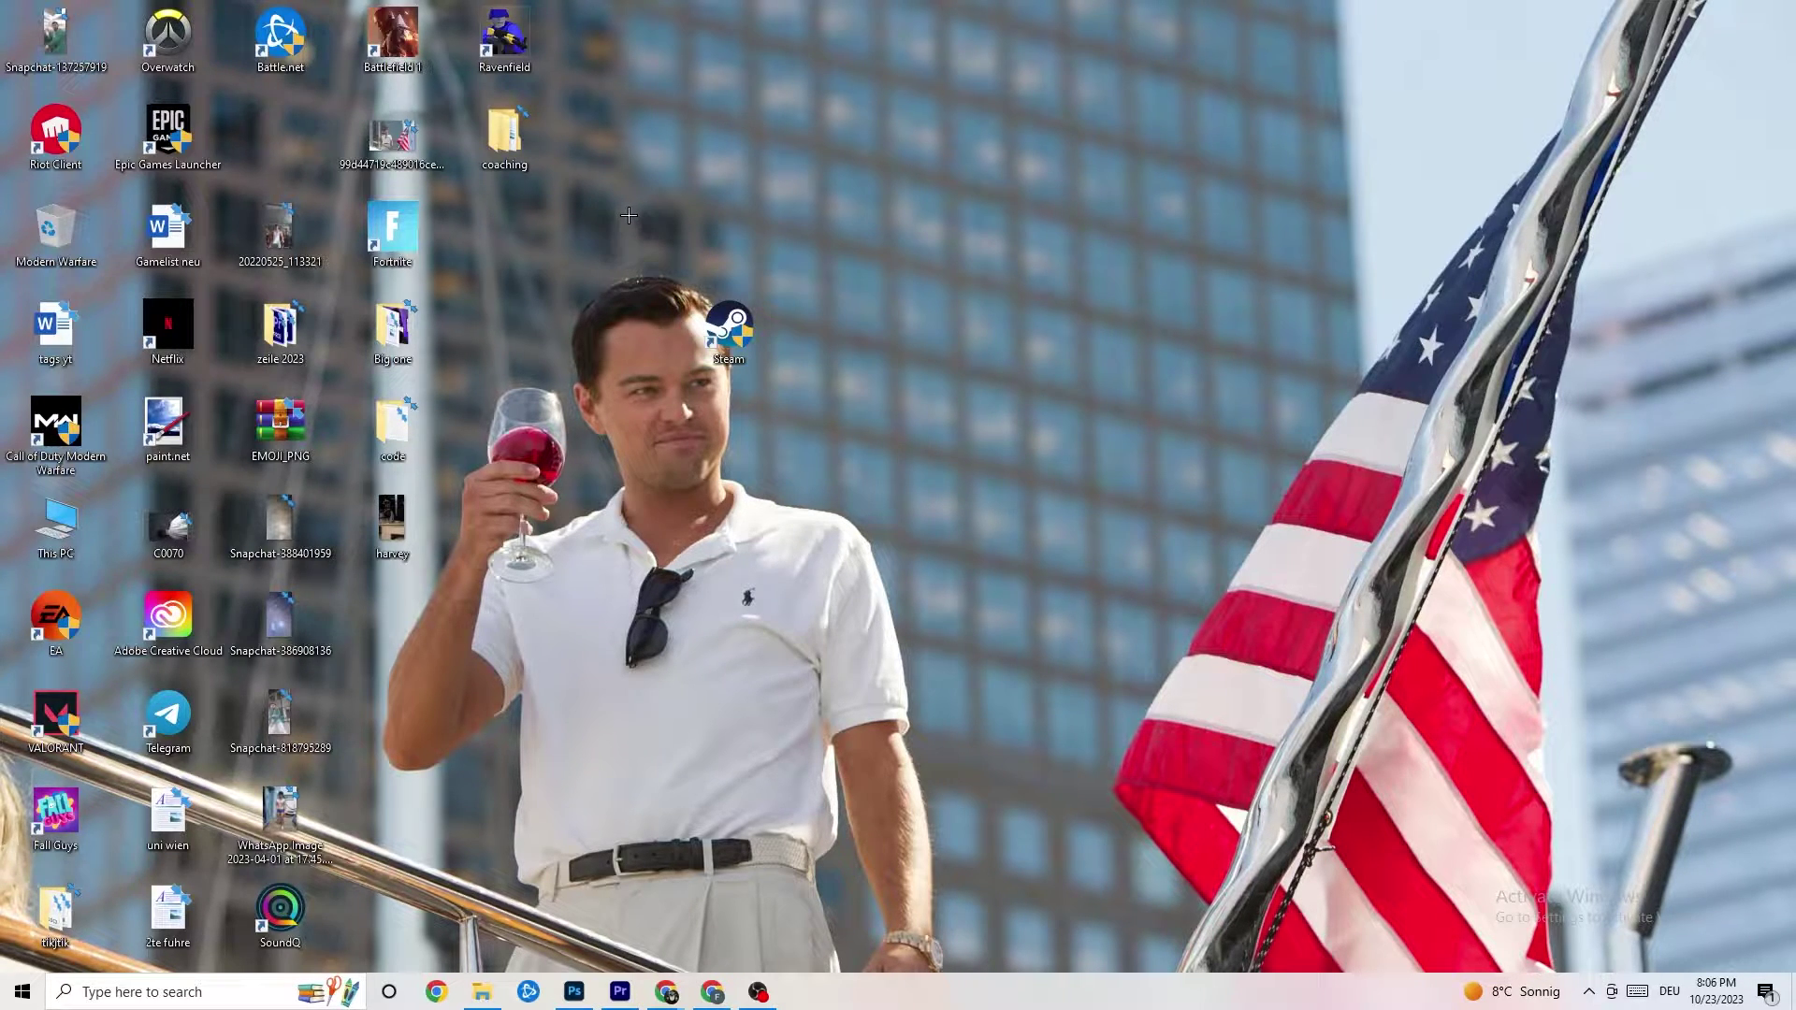
drag(728, 325, 842, 330)
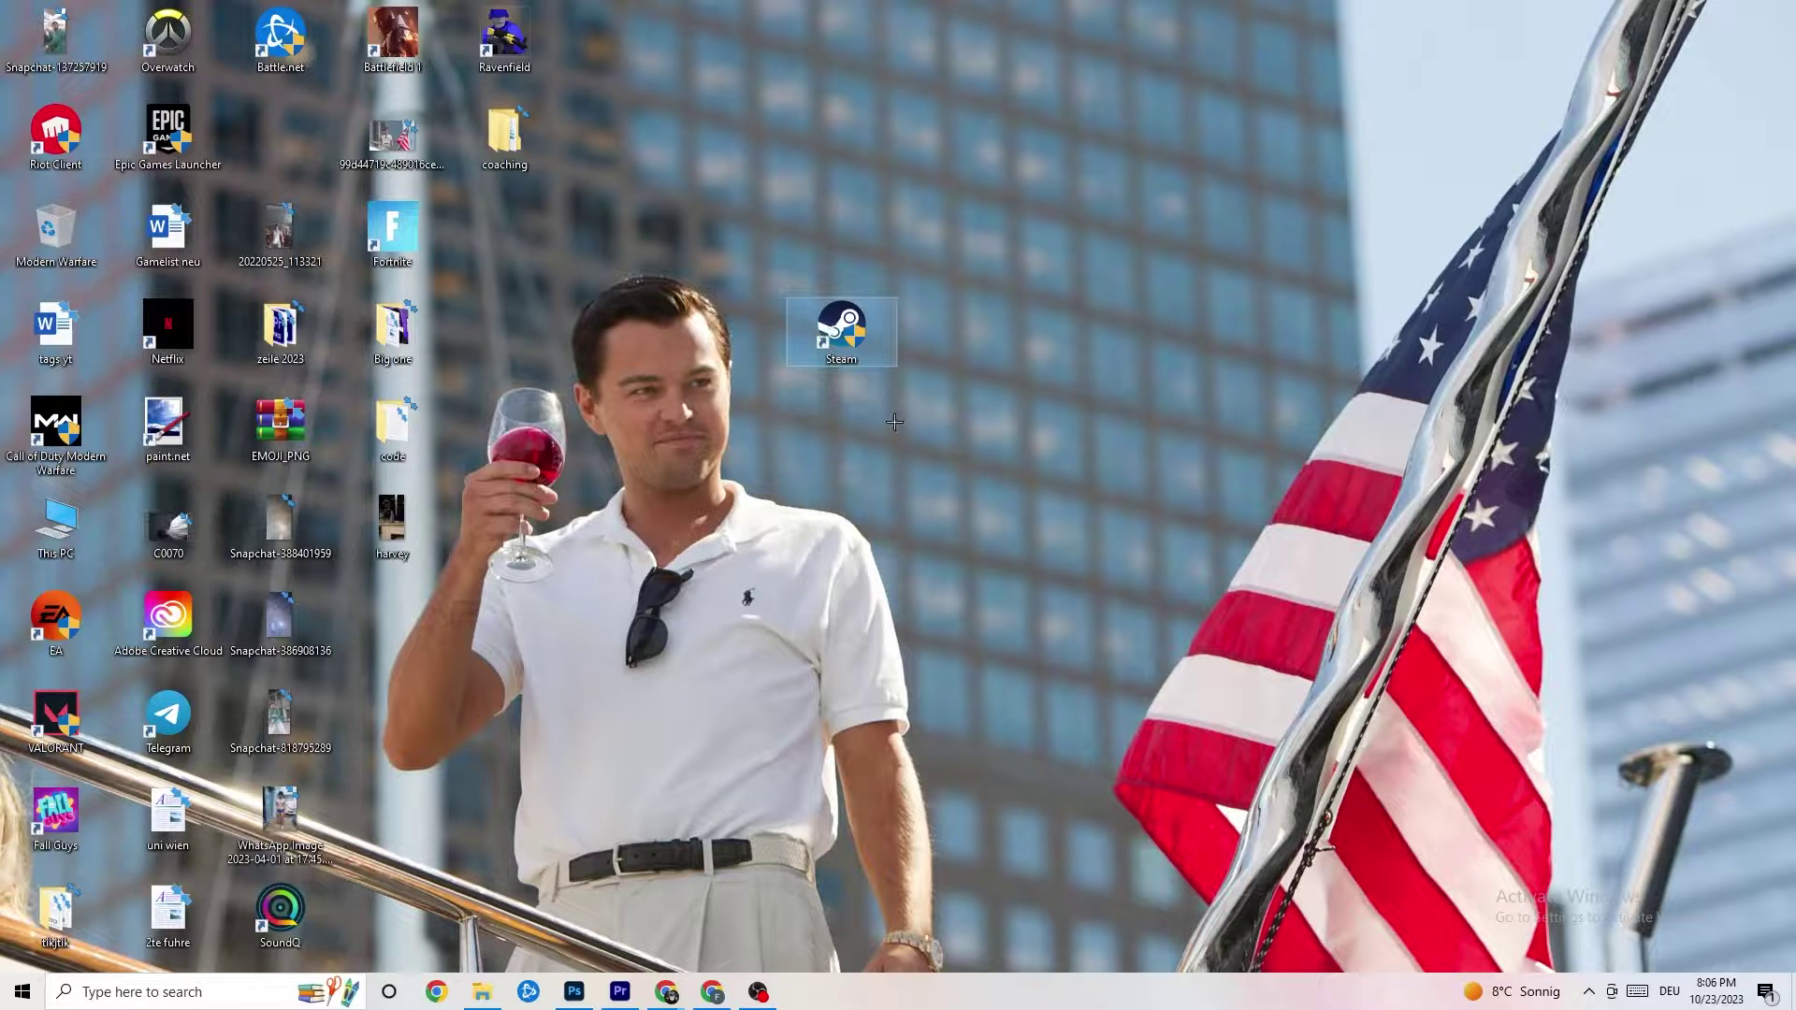
Check the Steam shortcut's compatibility settings again and close its properties
right_click(846, 344)
click(936, 837)
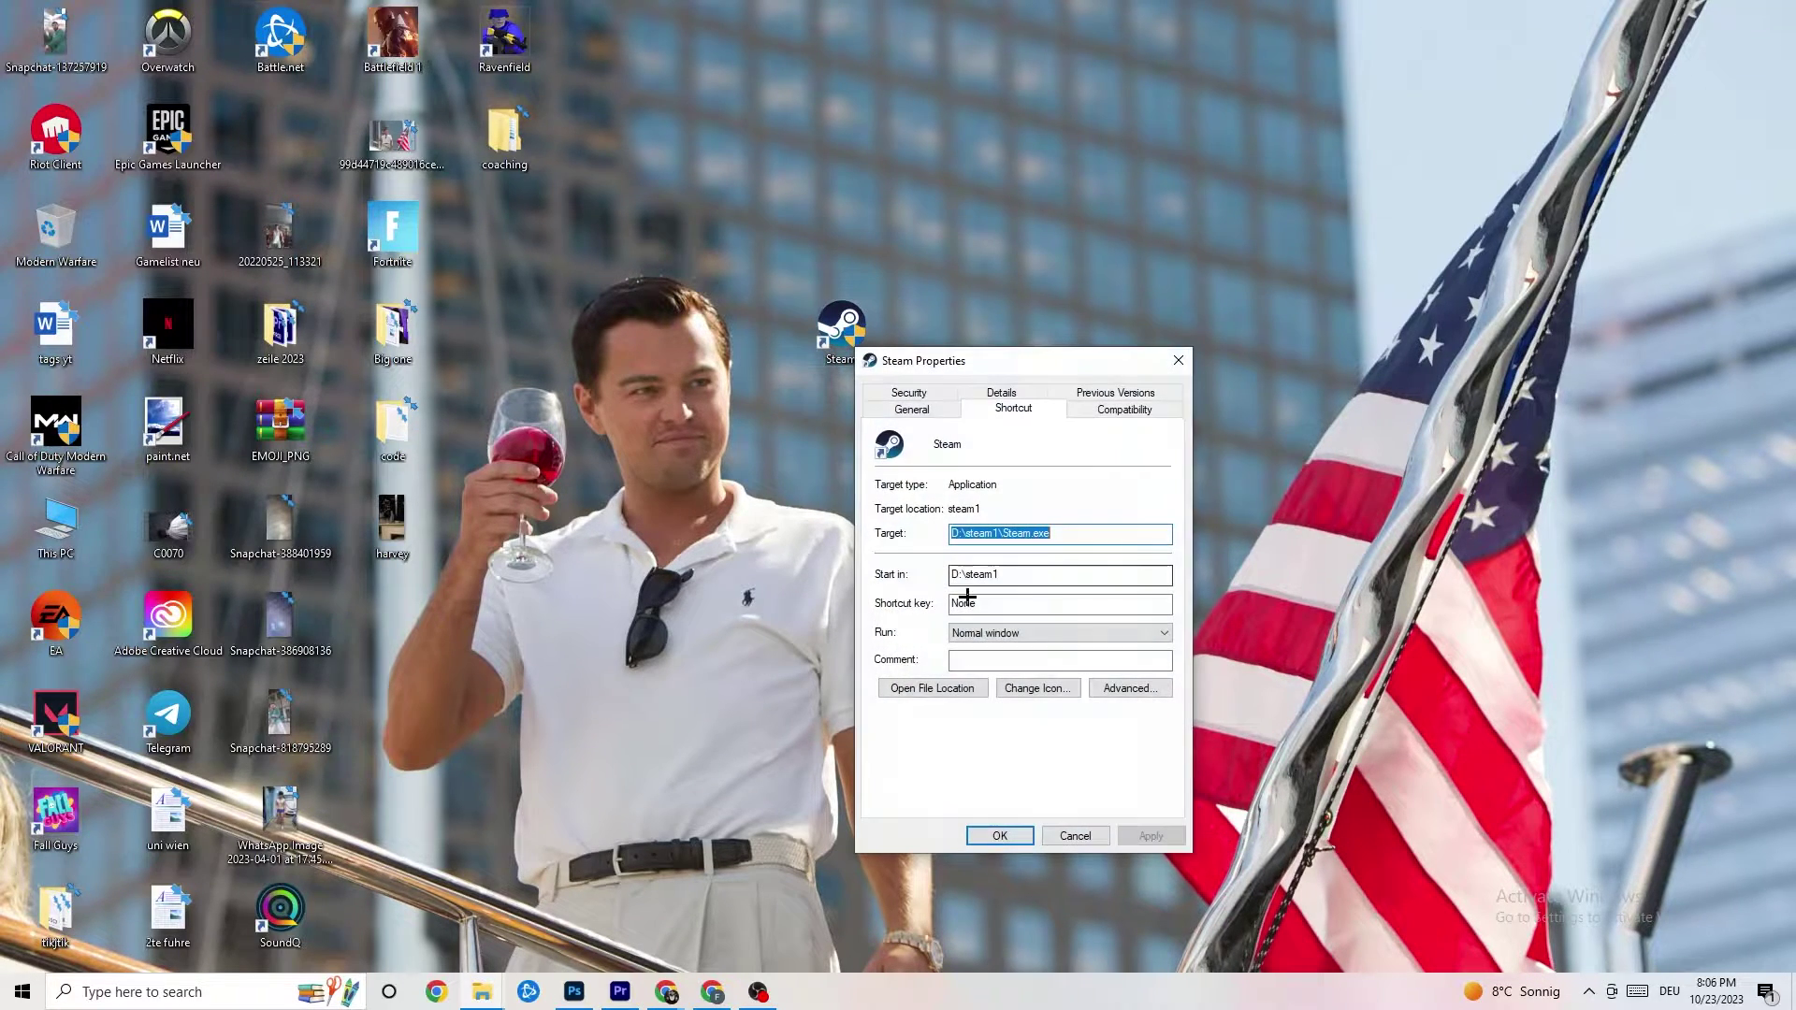
click(1125, 408)
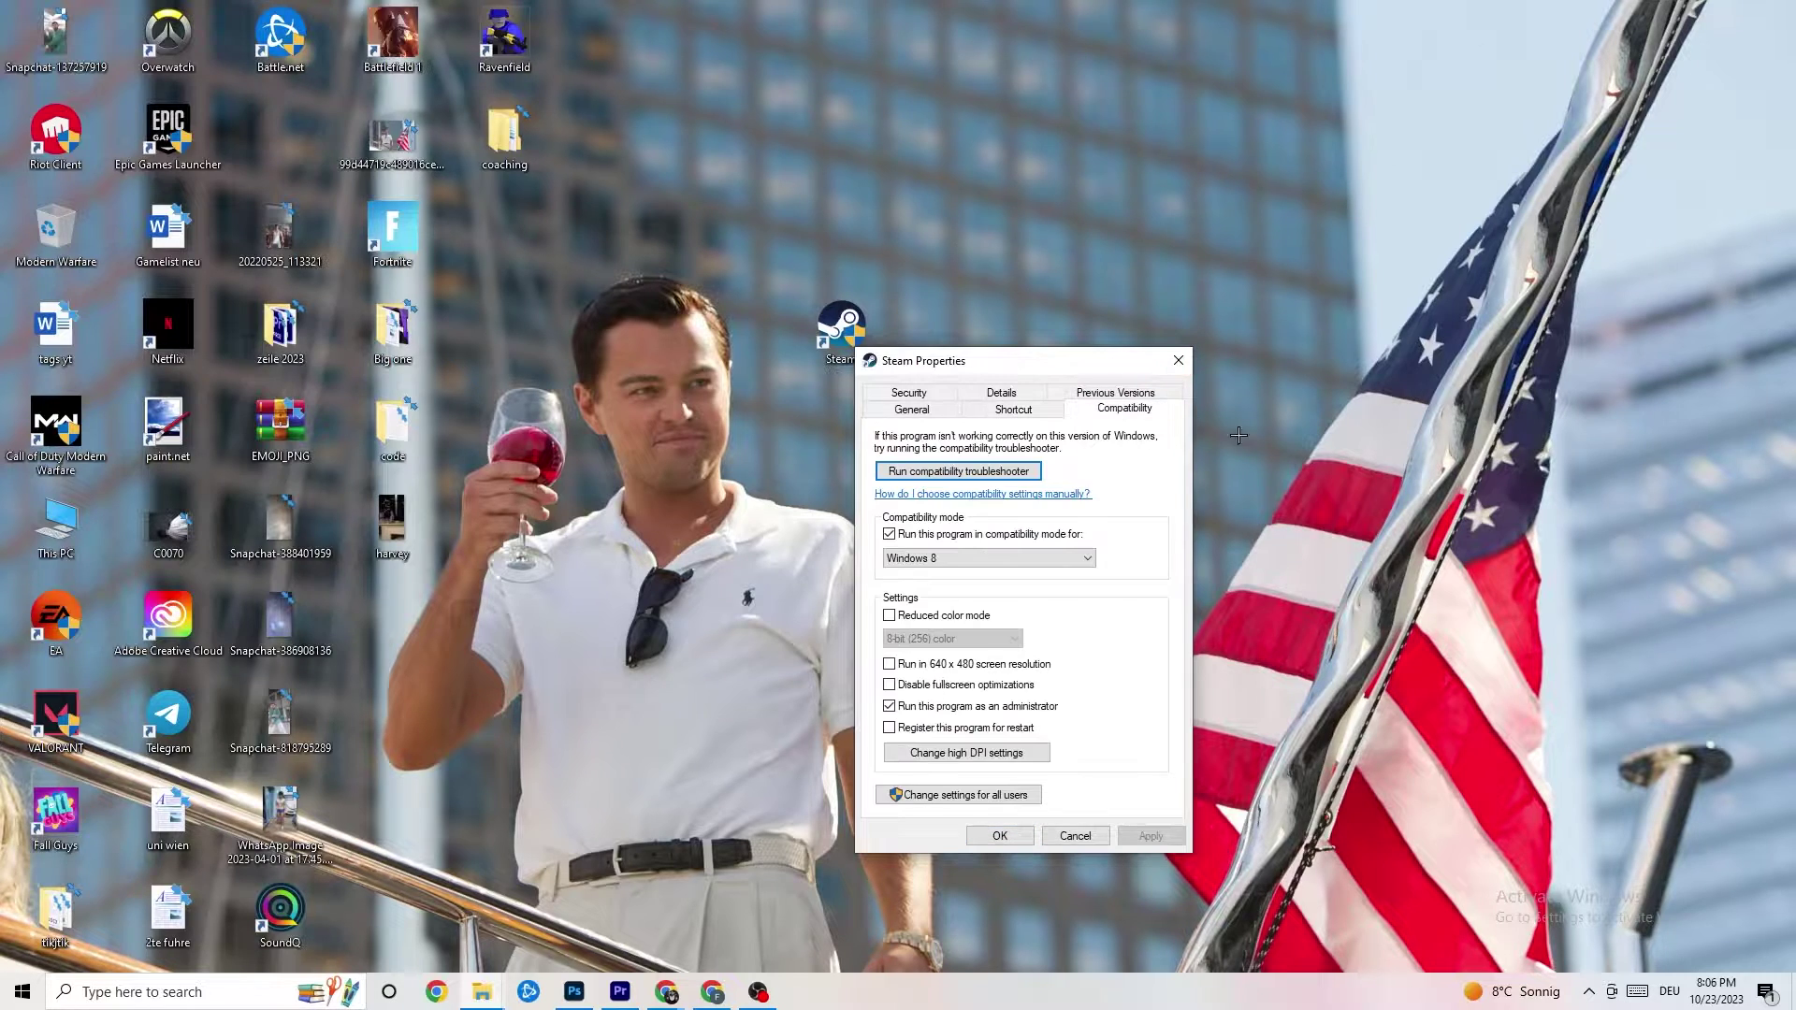
click(1179, 360)
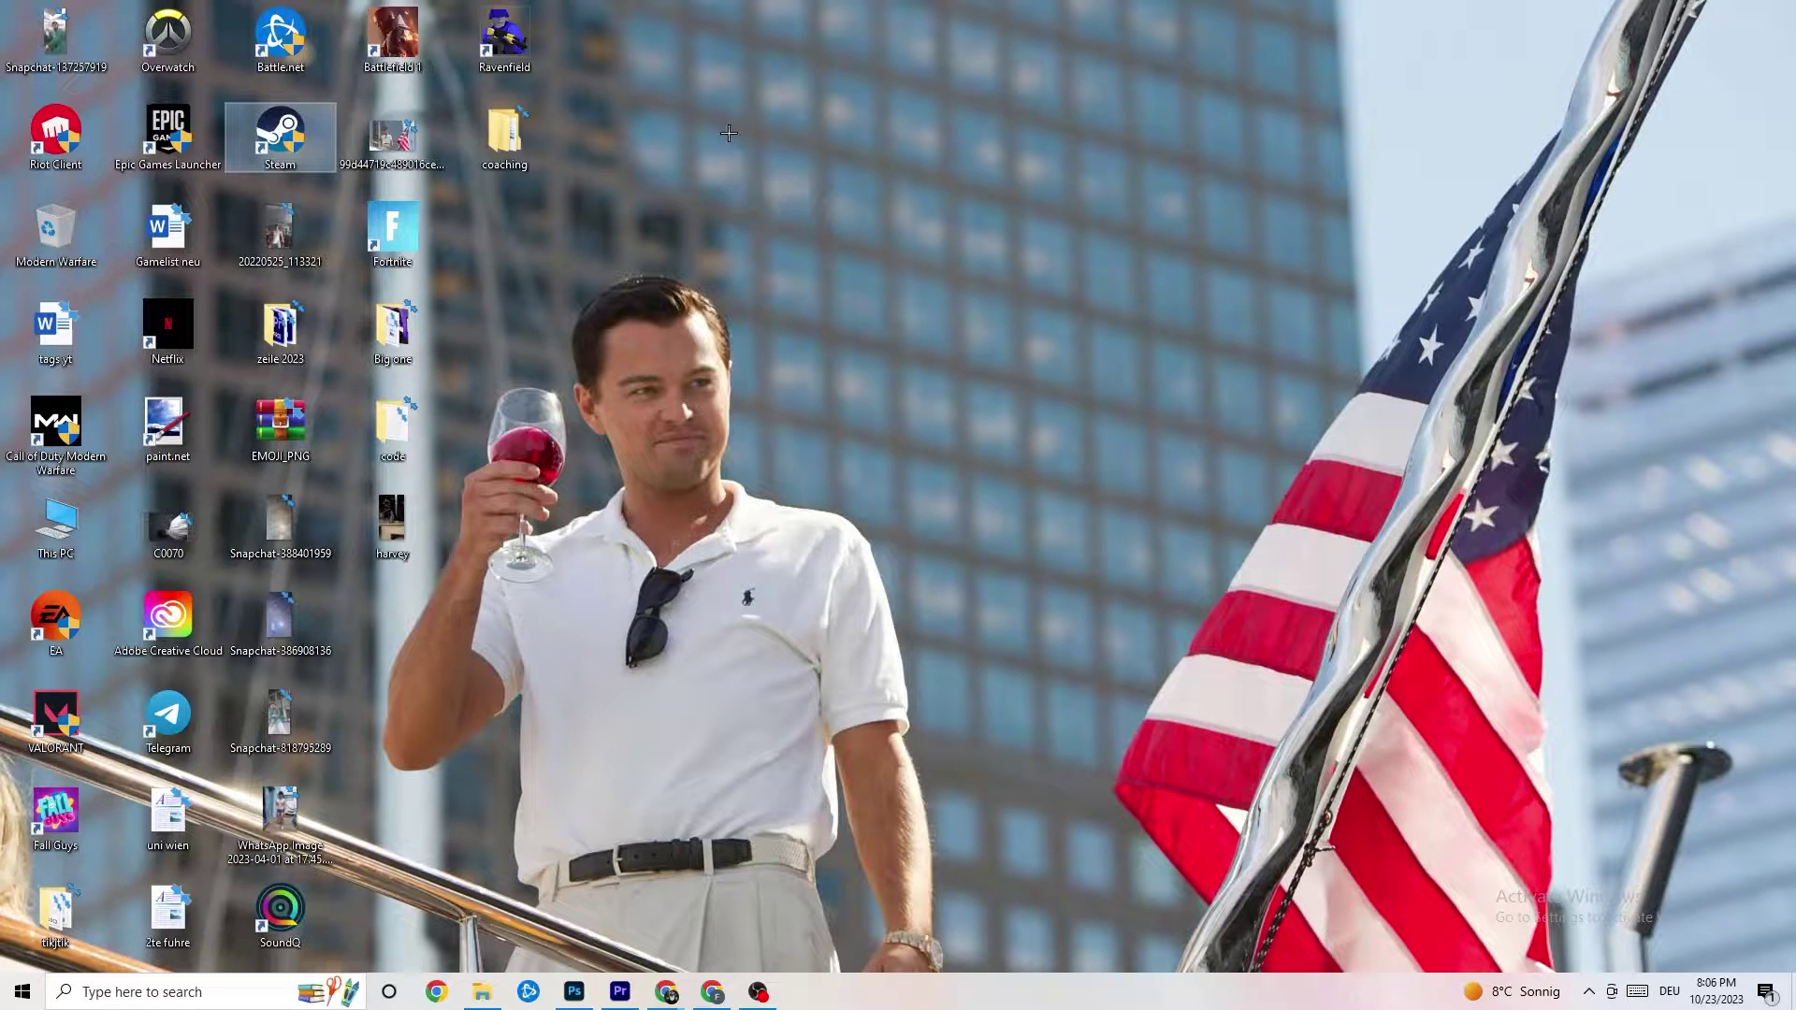
click(872, 182)
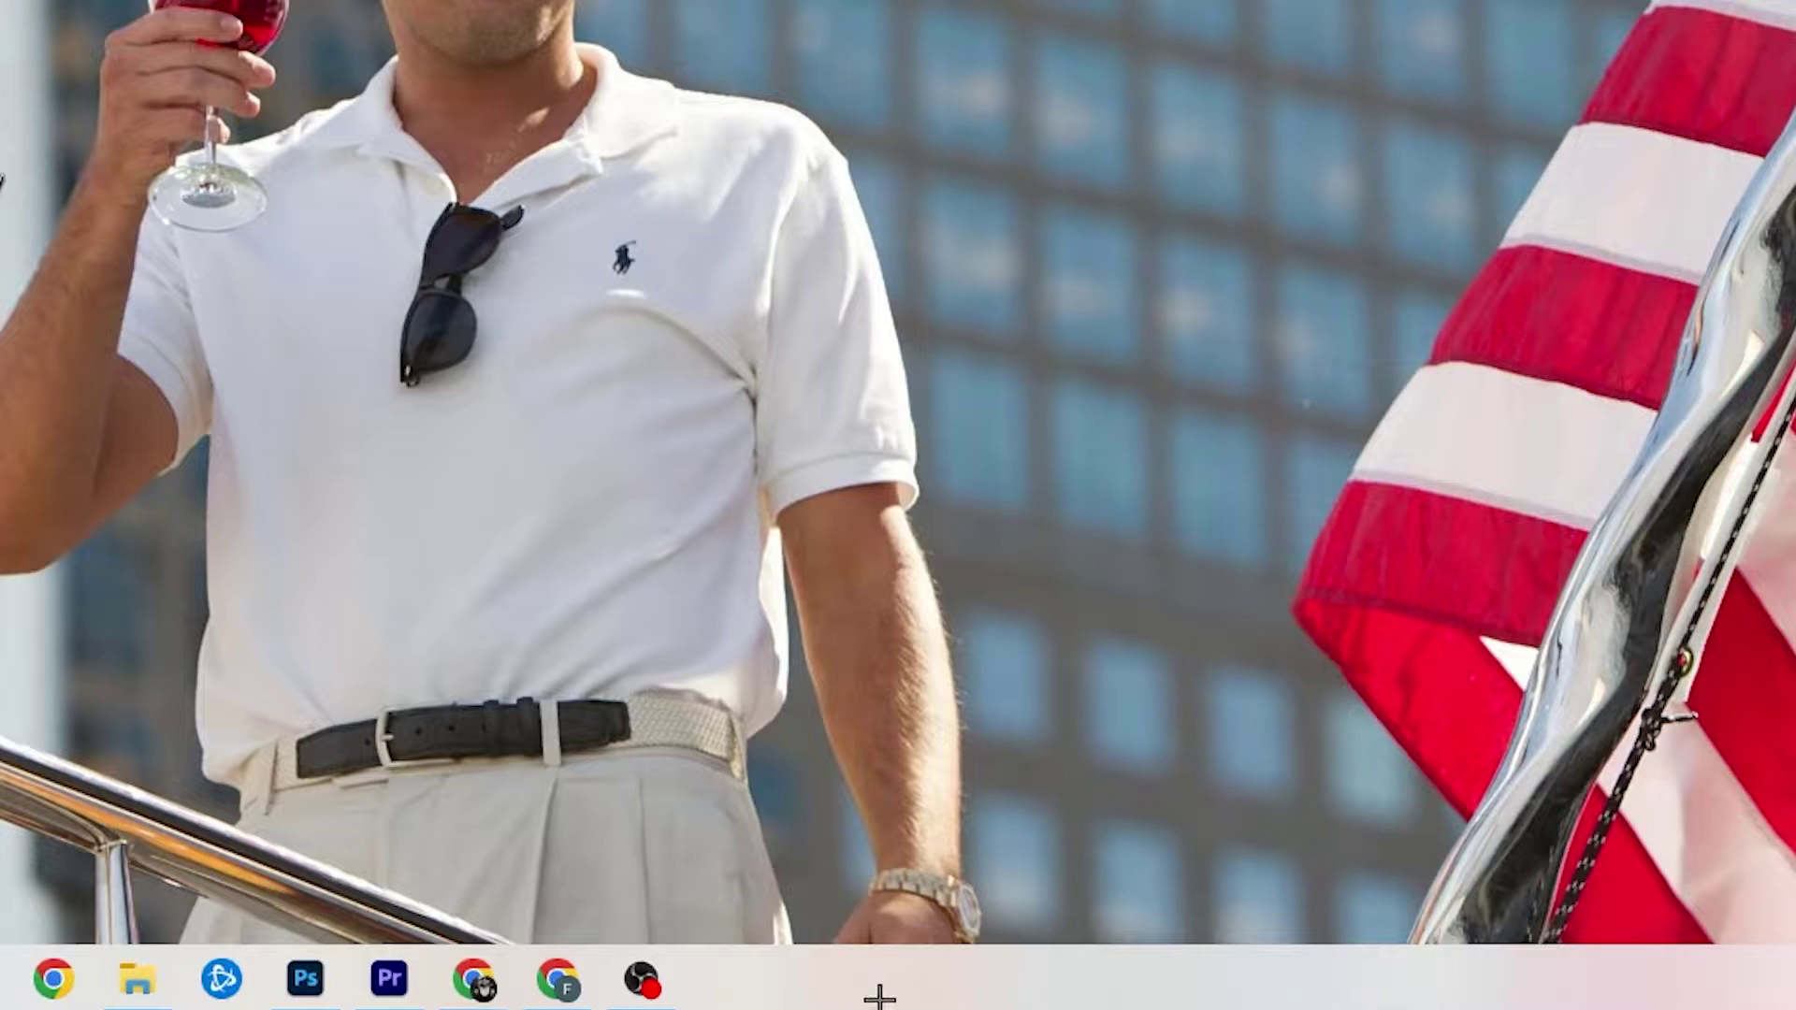
Open Task Manager from the desktop and maximize its window
right_click(766, 990)
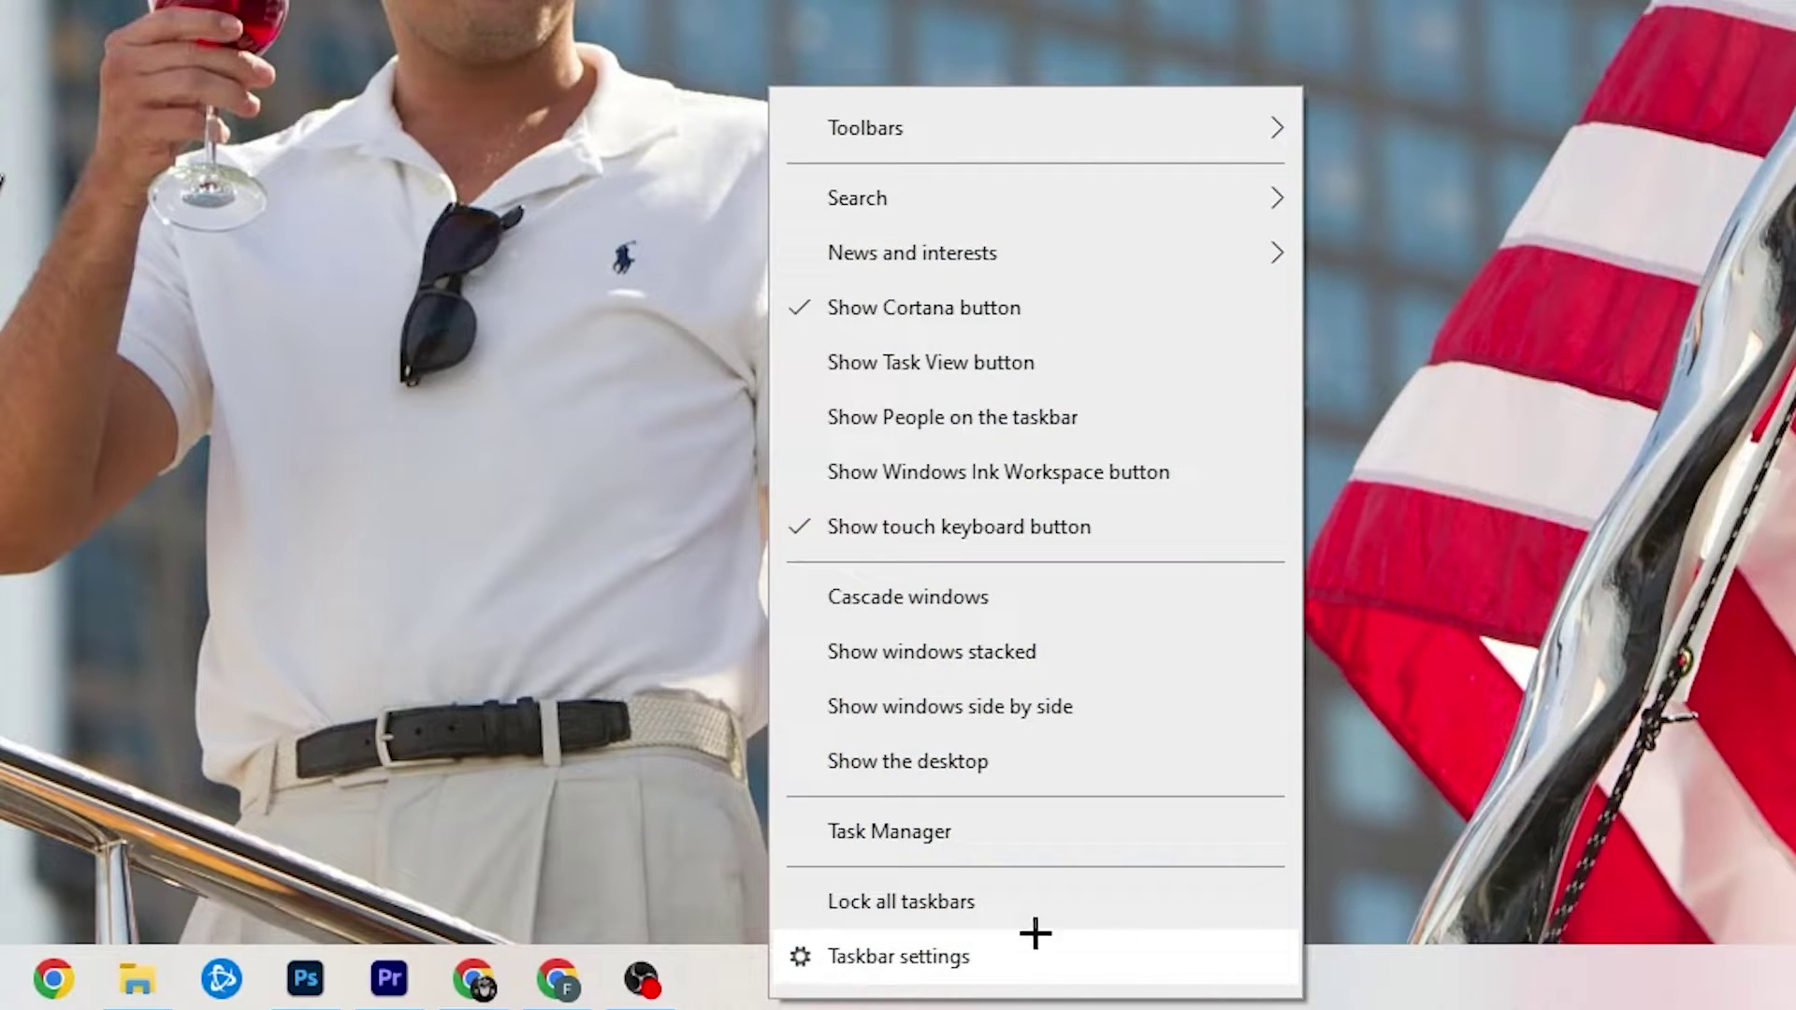
click(932, 844)
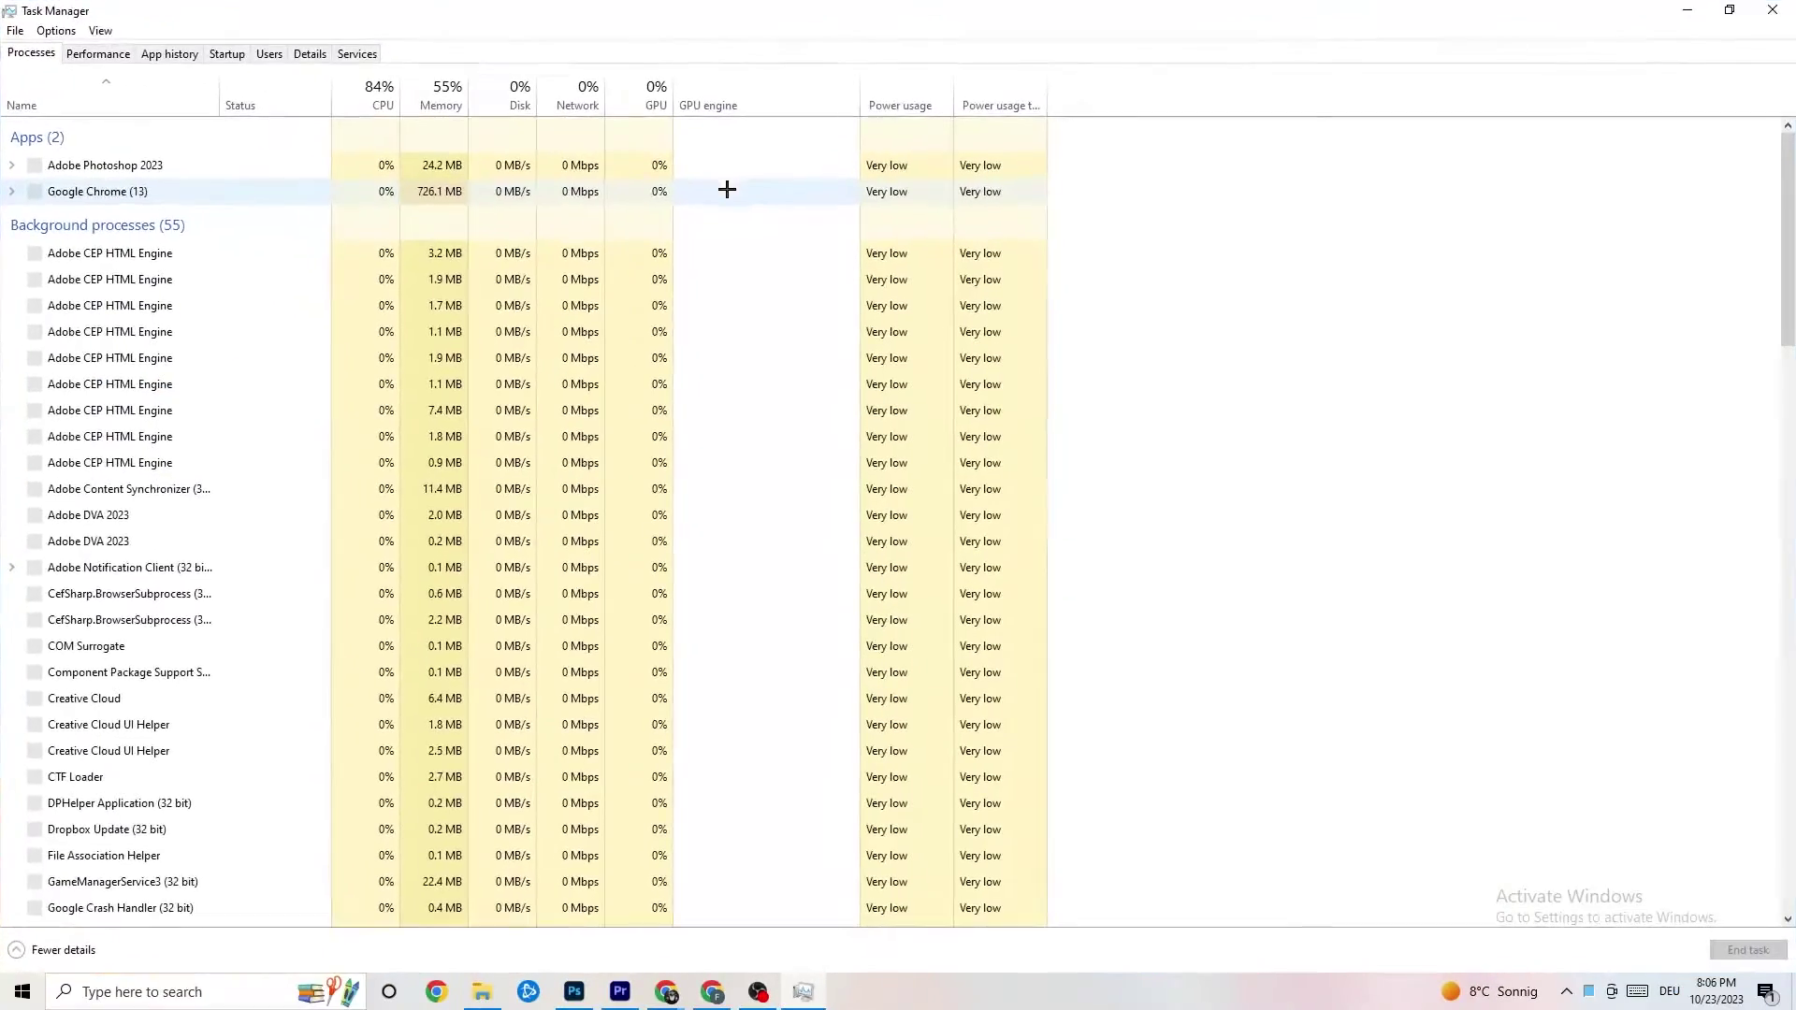
drag(749, 9, 774, 83)
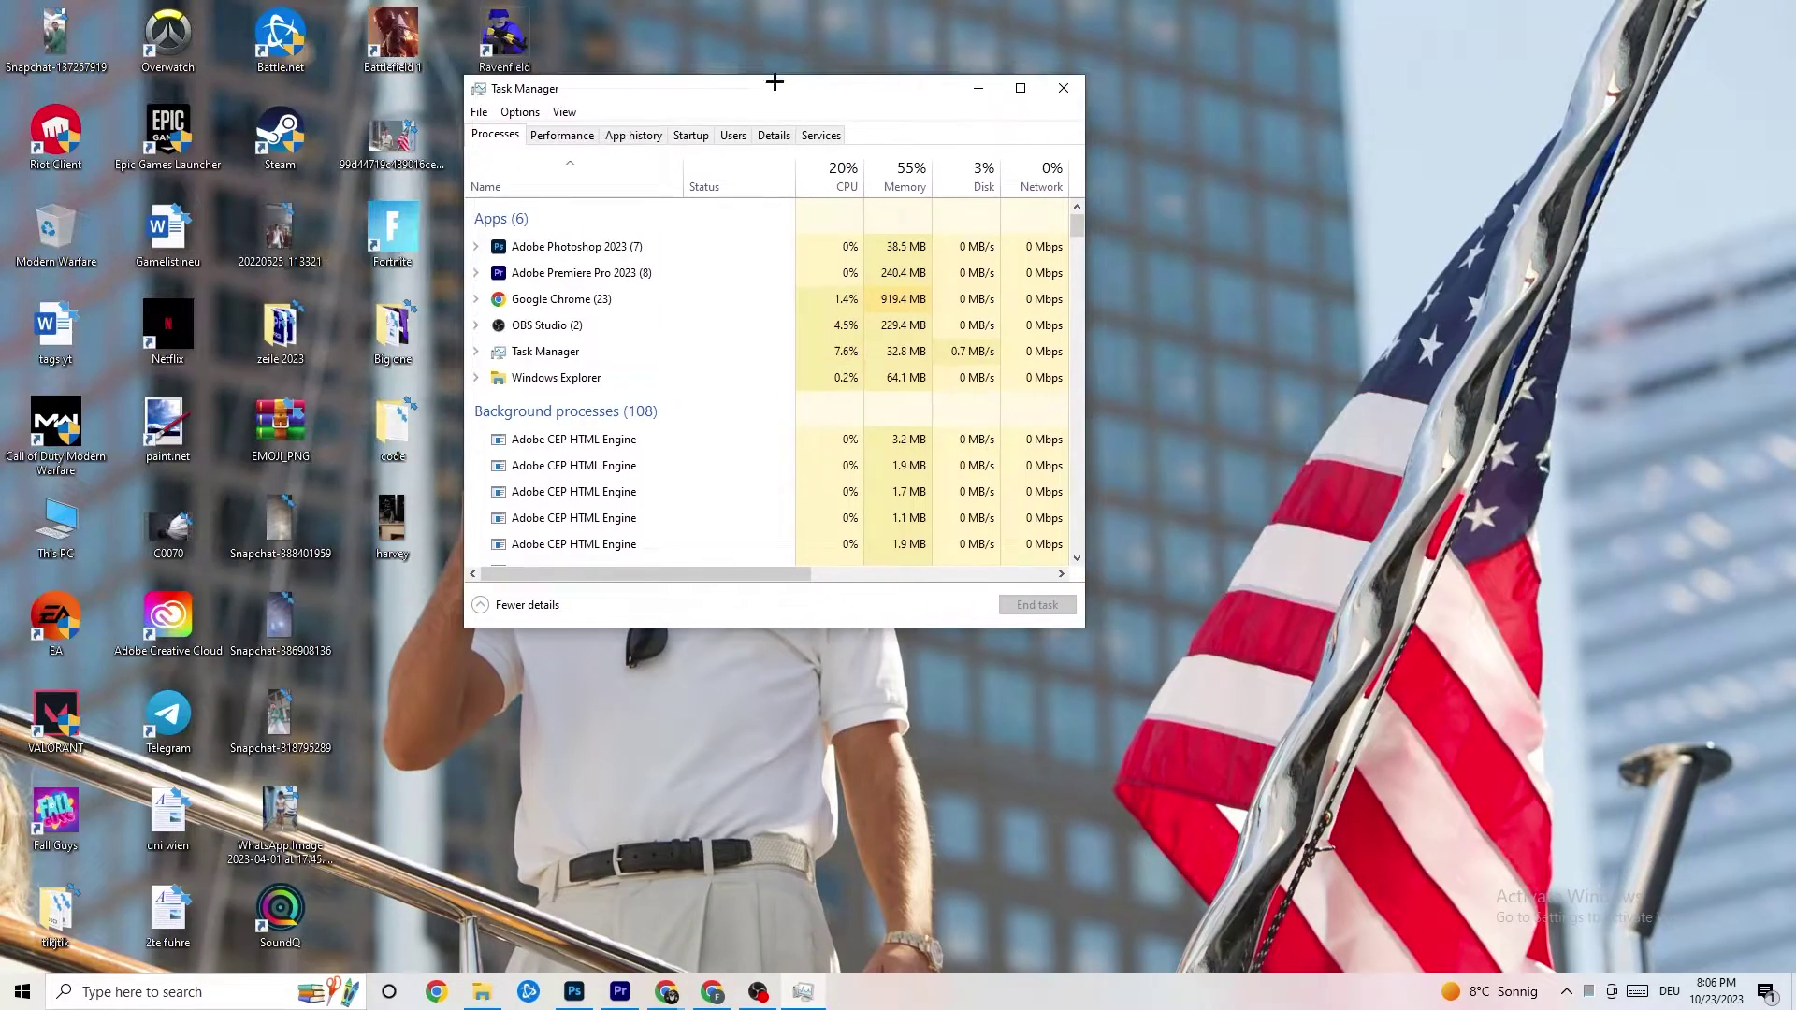
click(1021, 88)
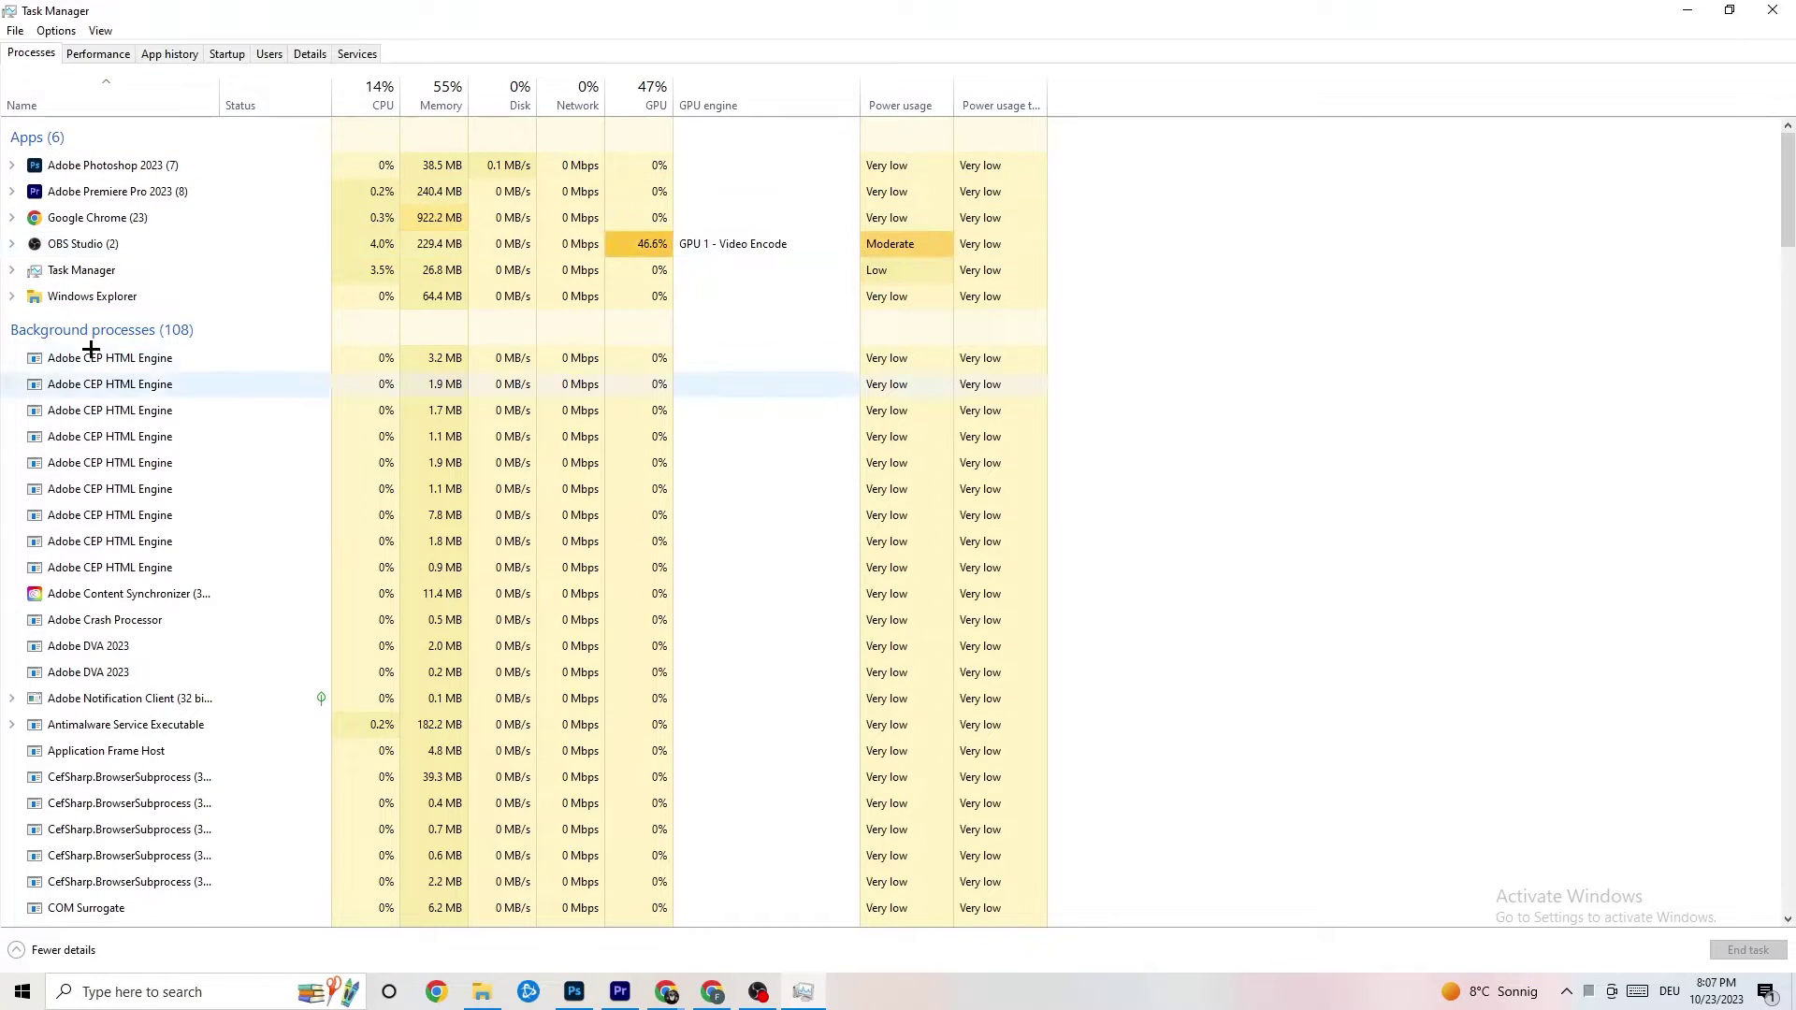
Look through the running processes and end the Adobe Photoshop 2023 task
scroll(187, 523, down, 3)
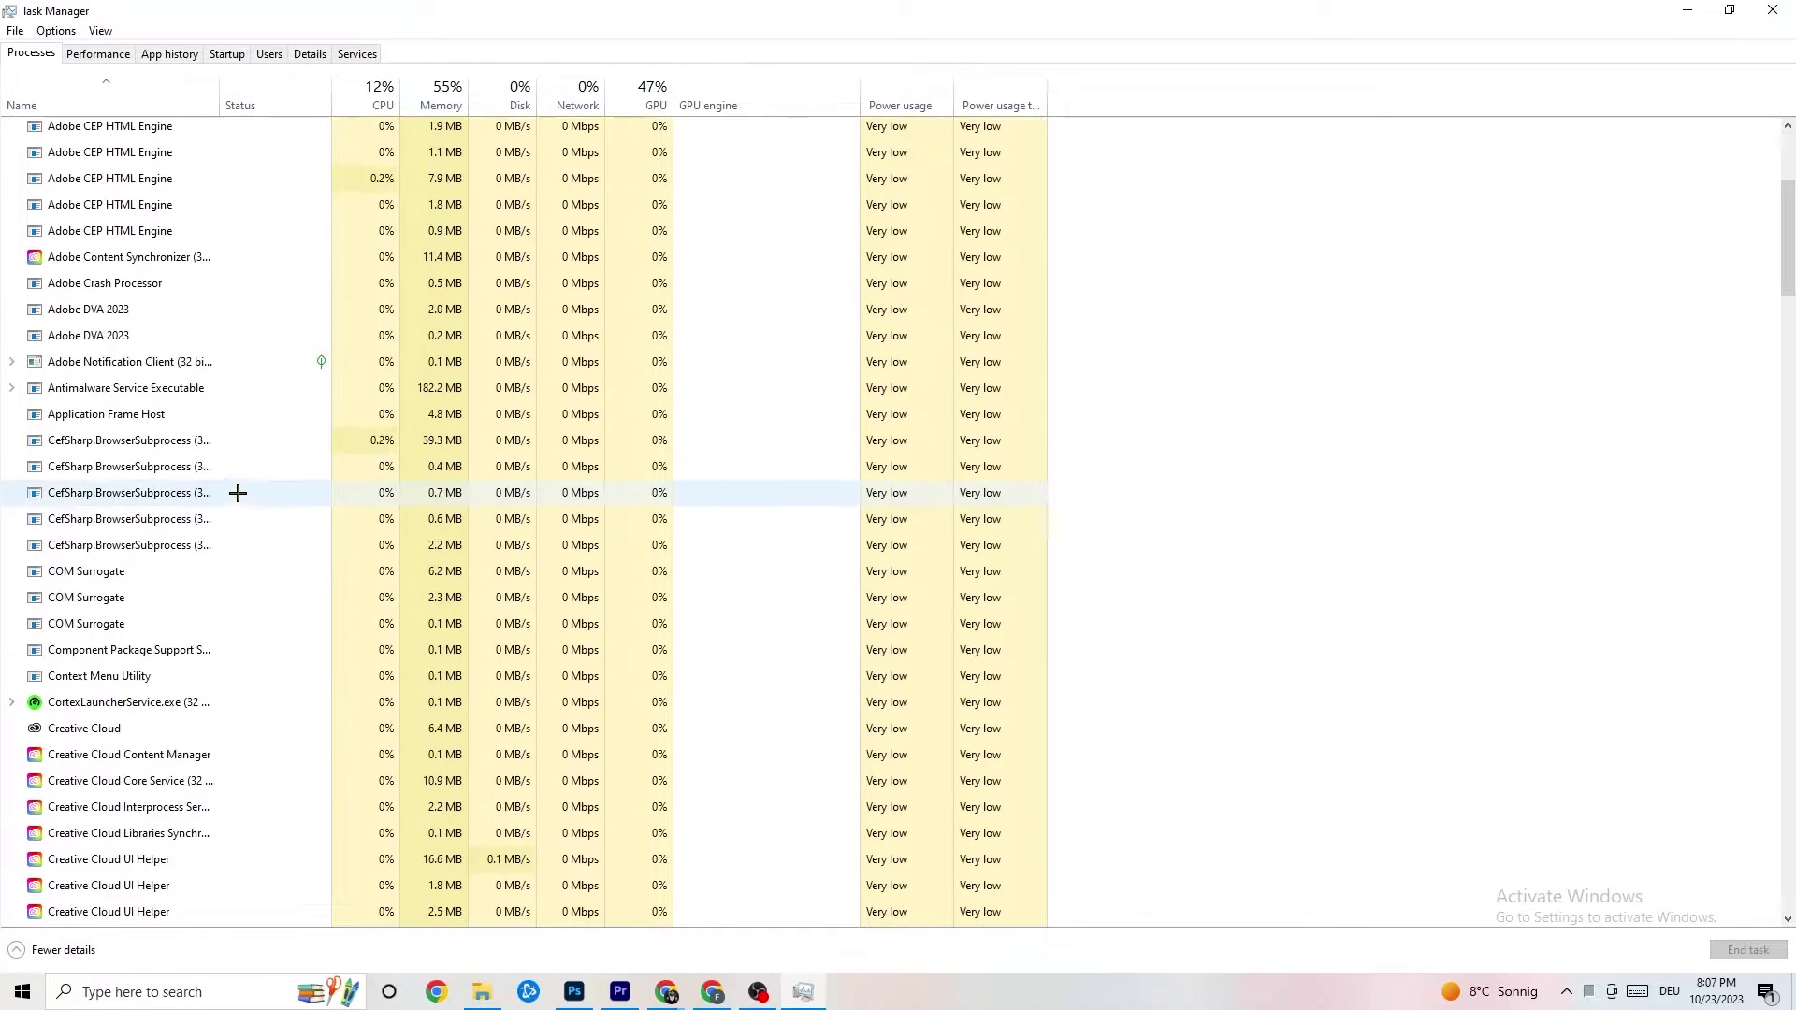
scroll(238, 493, down, 9)
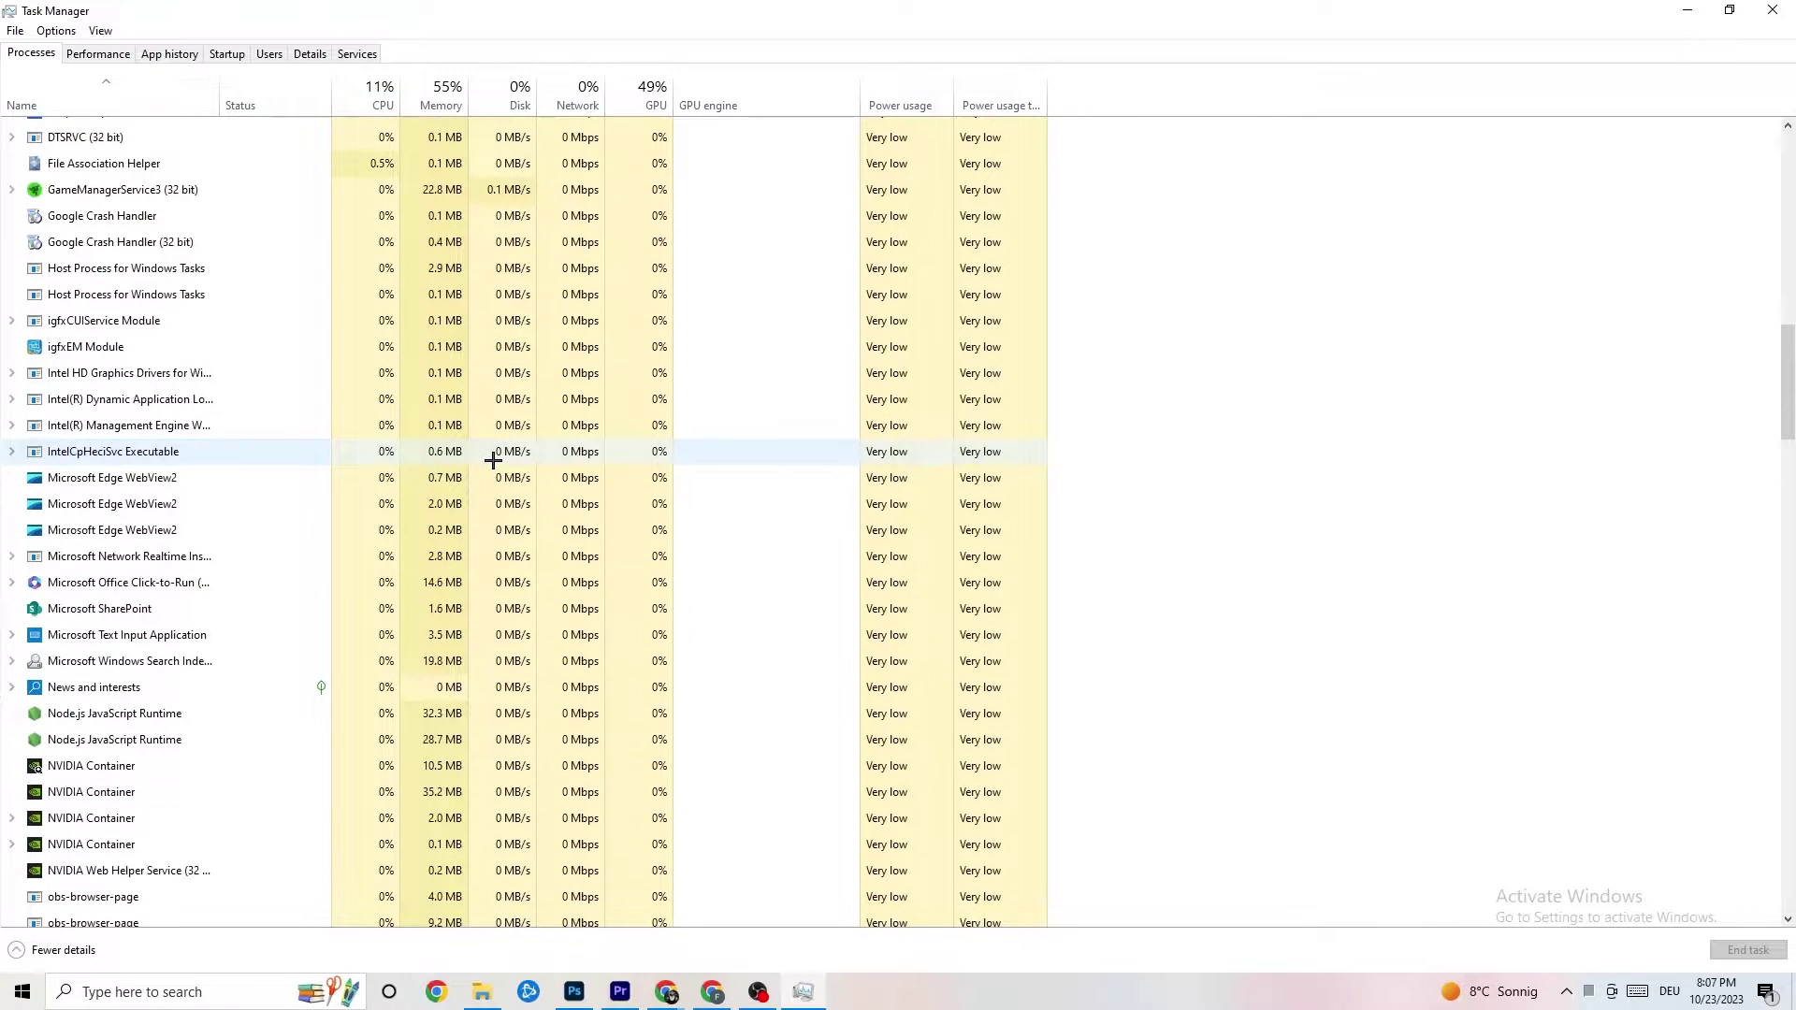
scroll(493, 460, up, 12)
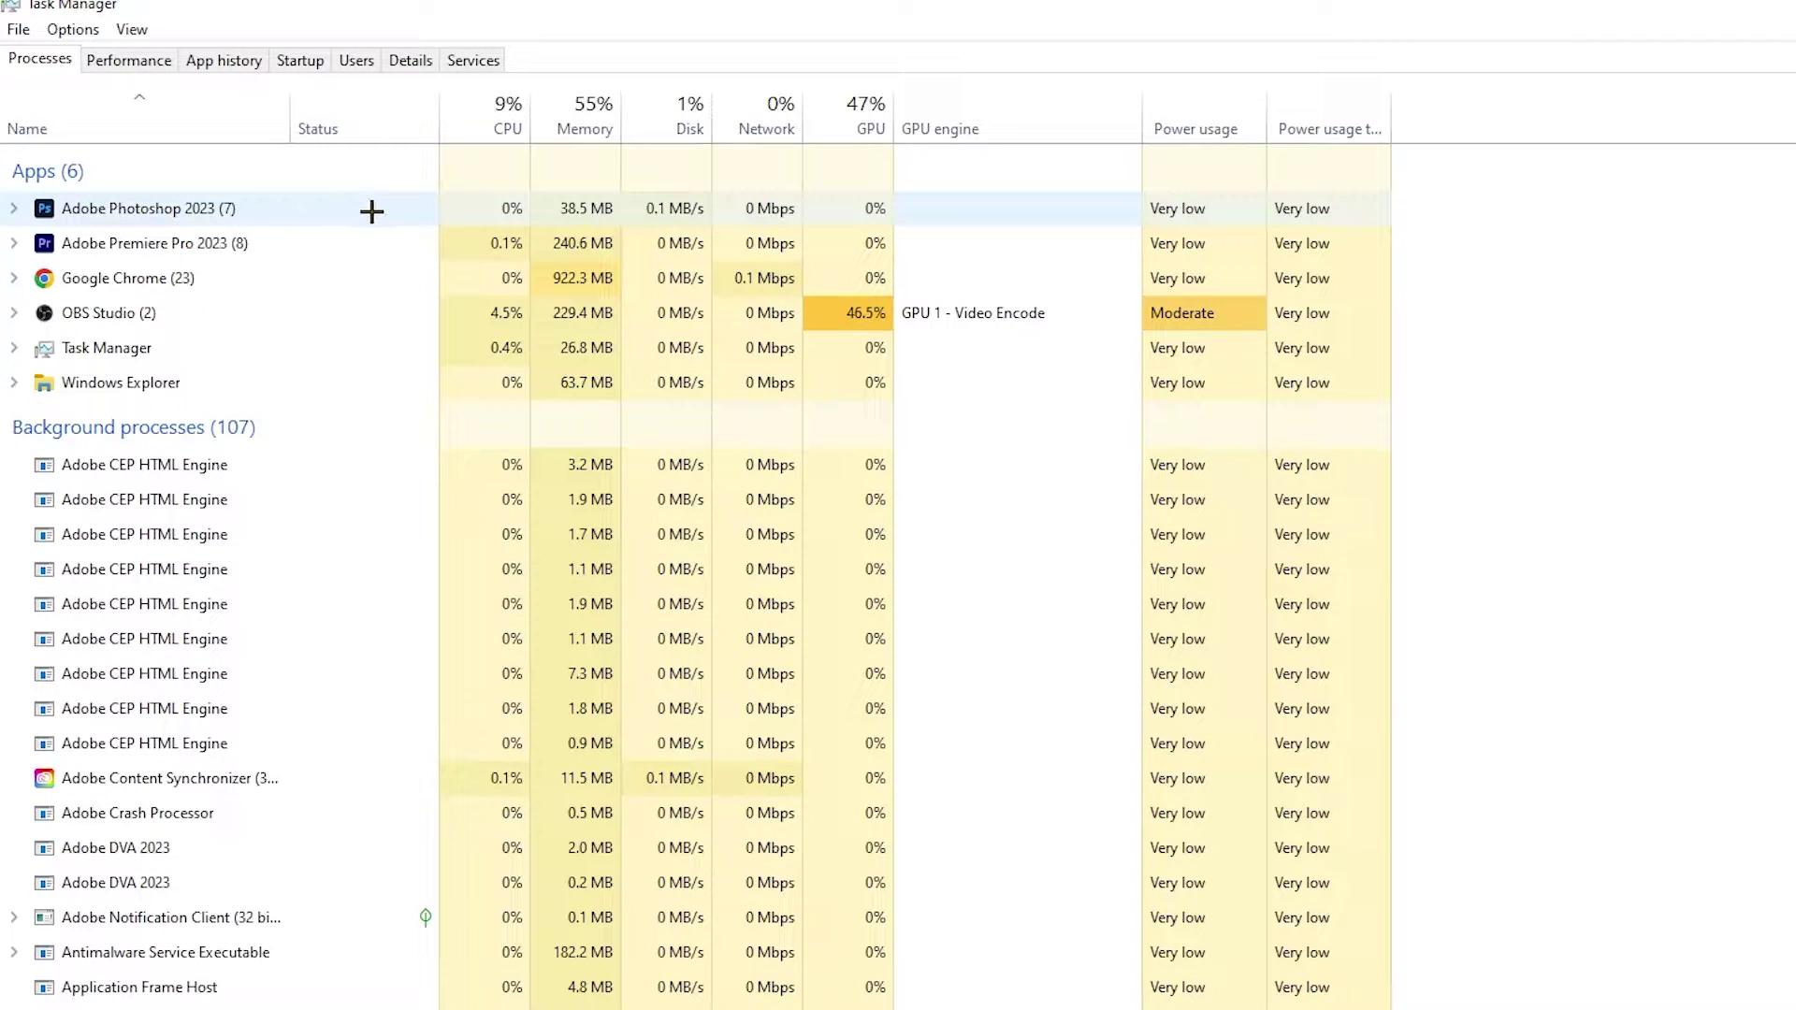
right_click(609, 207)
click(326, 219)
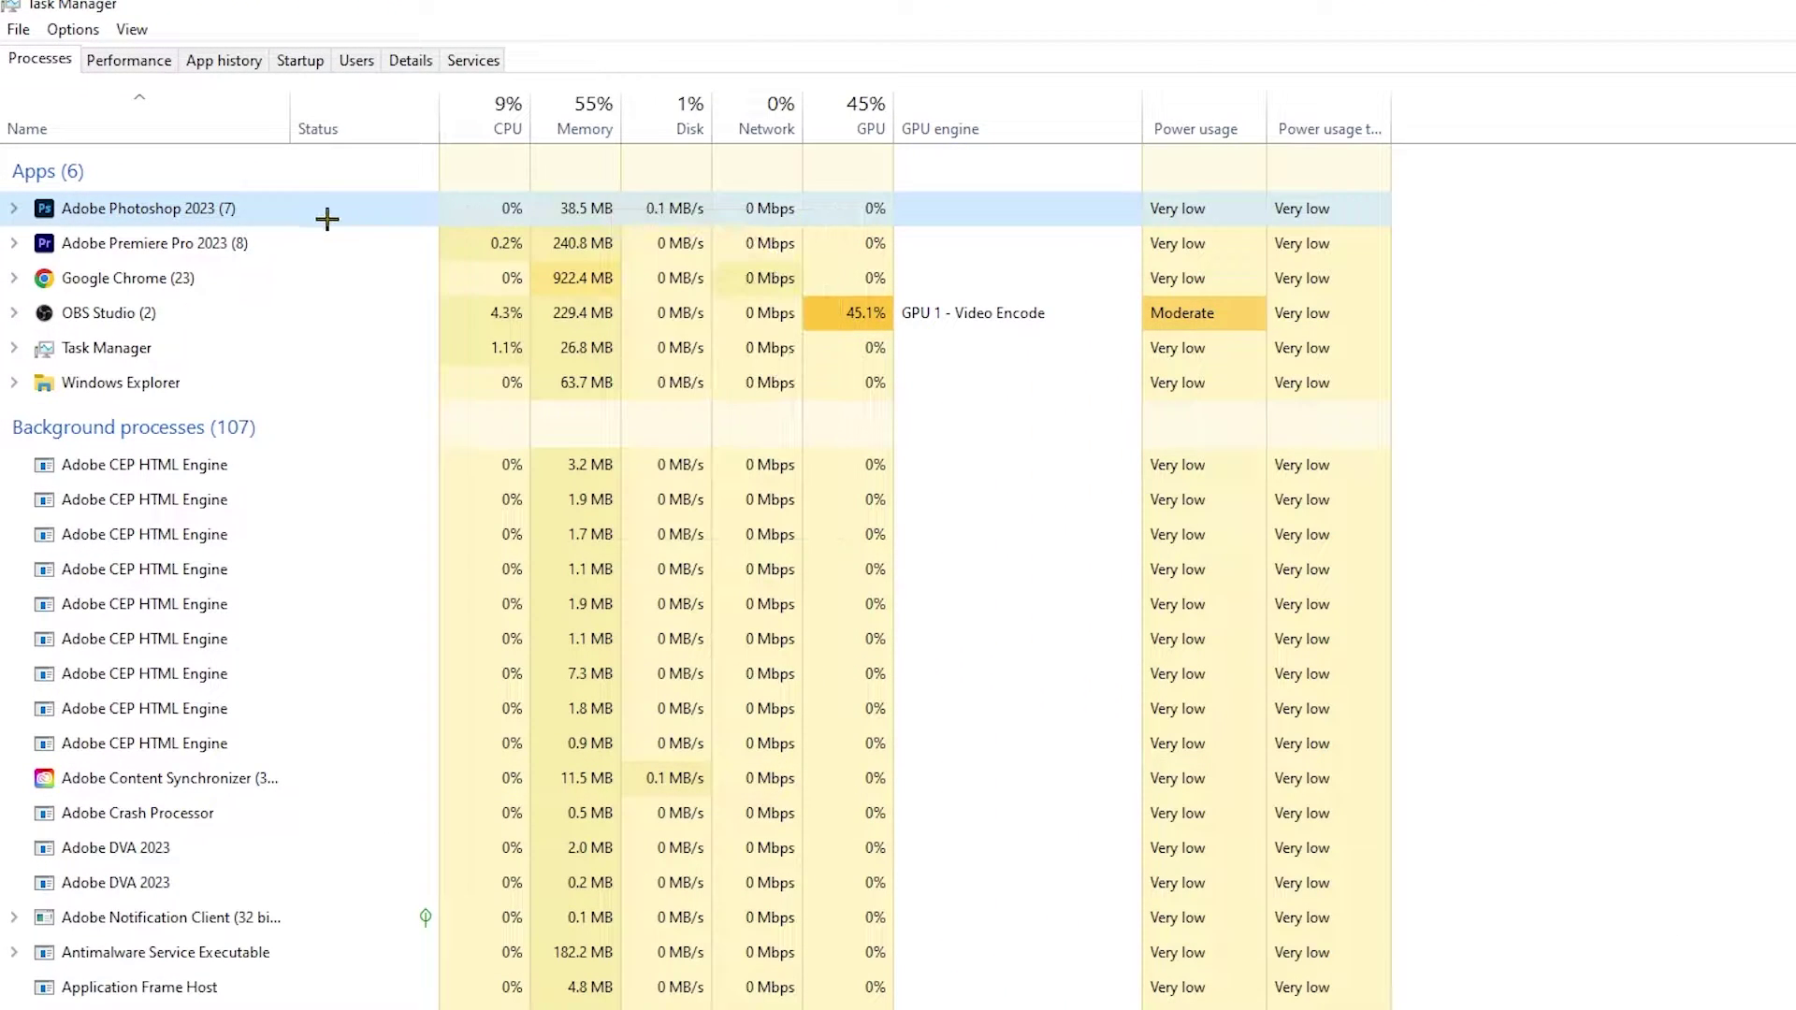
right_click(329, 219)
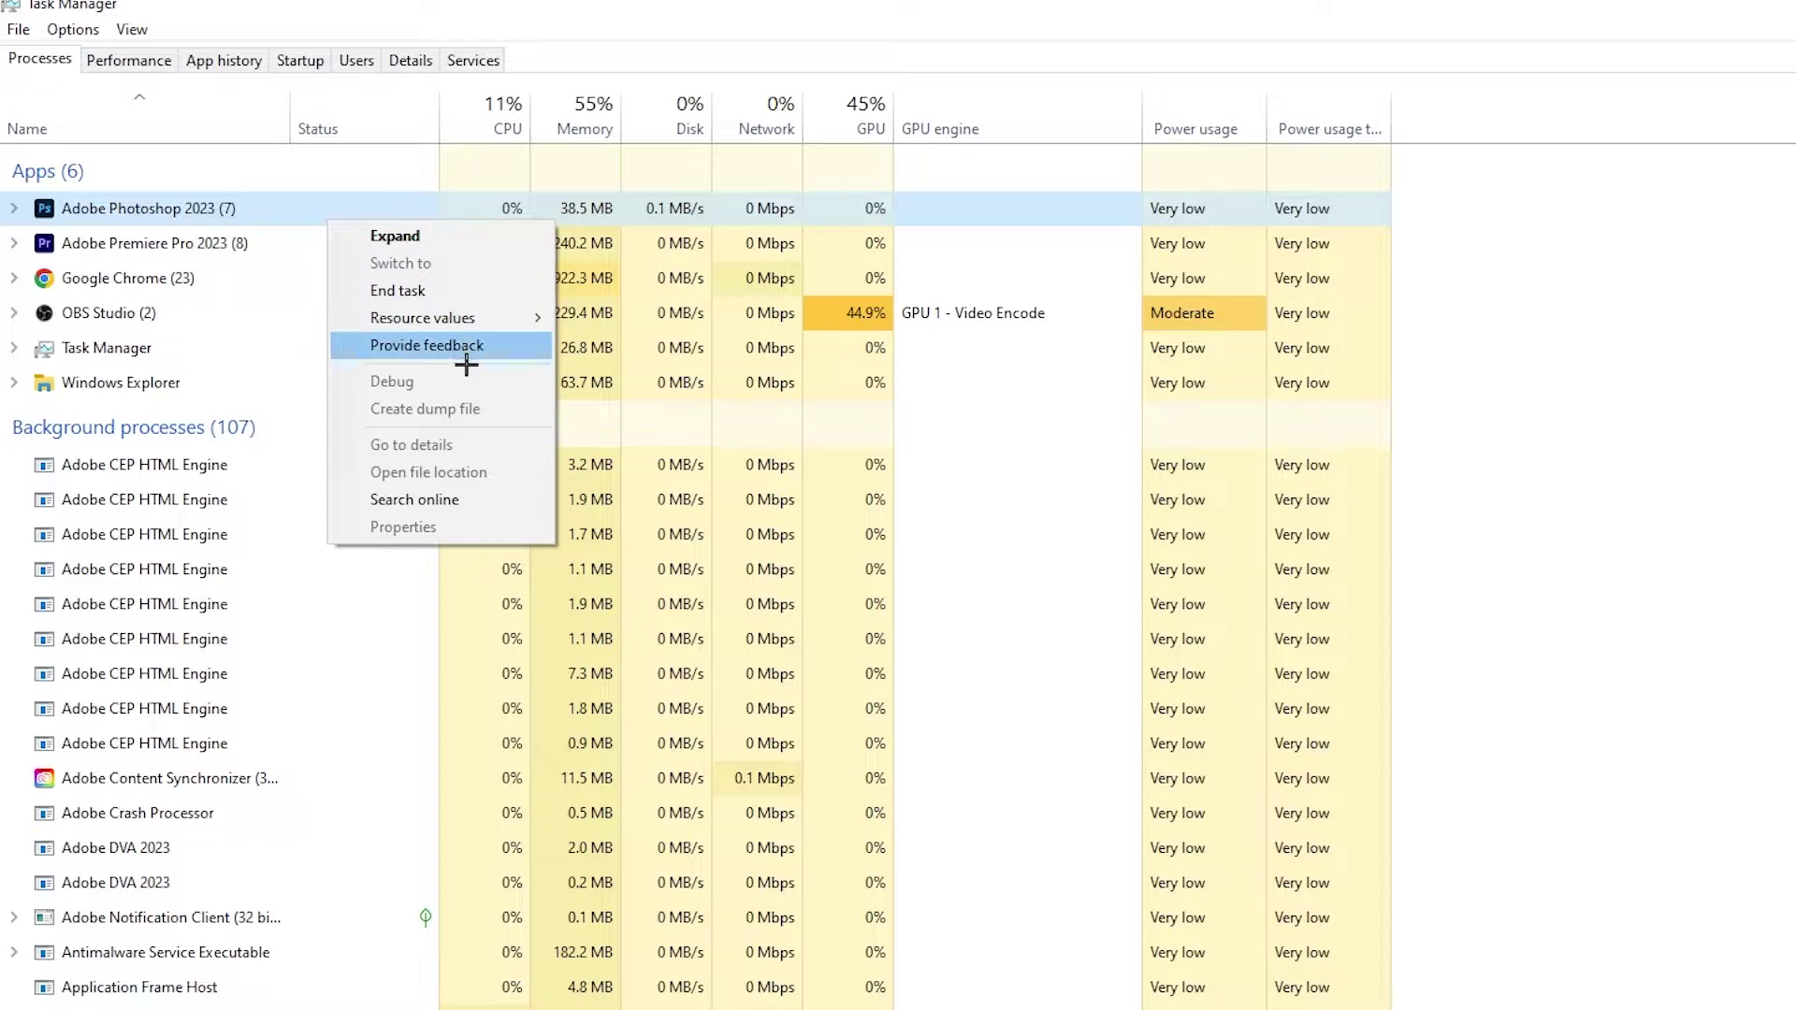
click(470, 288)
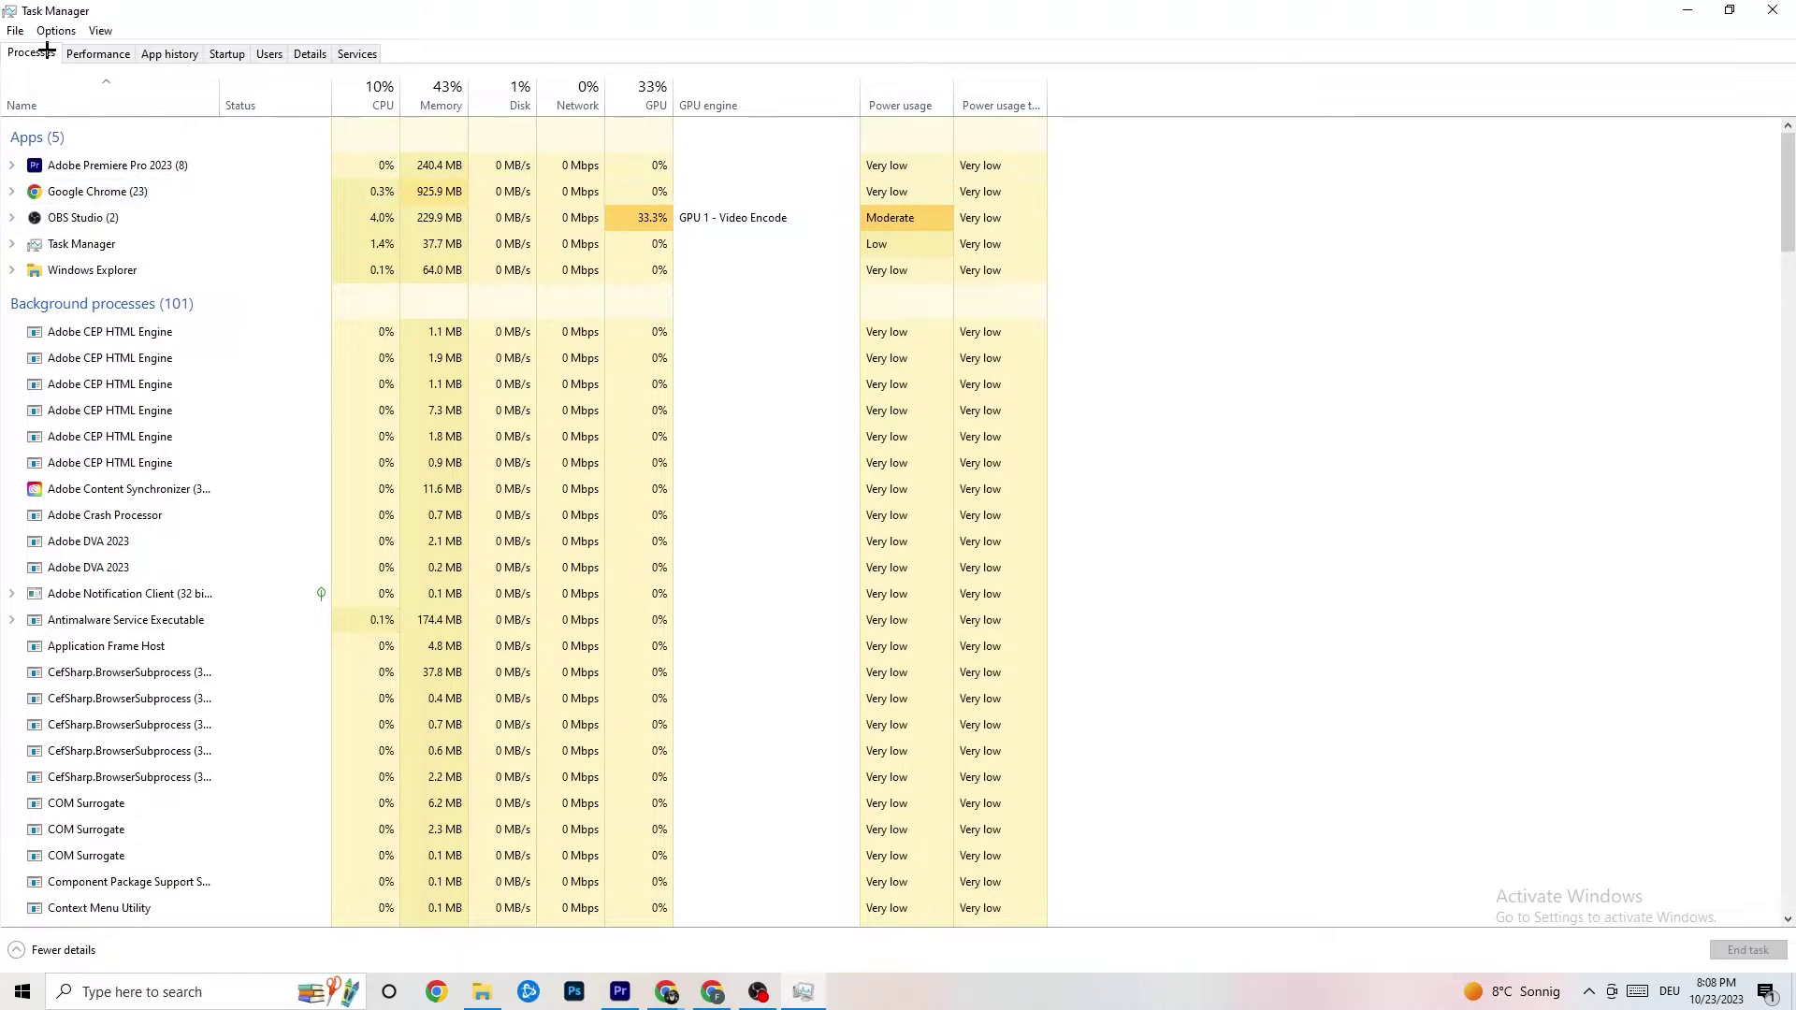
View the priority options for the Adobe Premiere Pro process in the detailed process list, leaving its priority unchanged
click(310, 53)
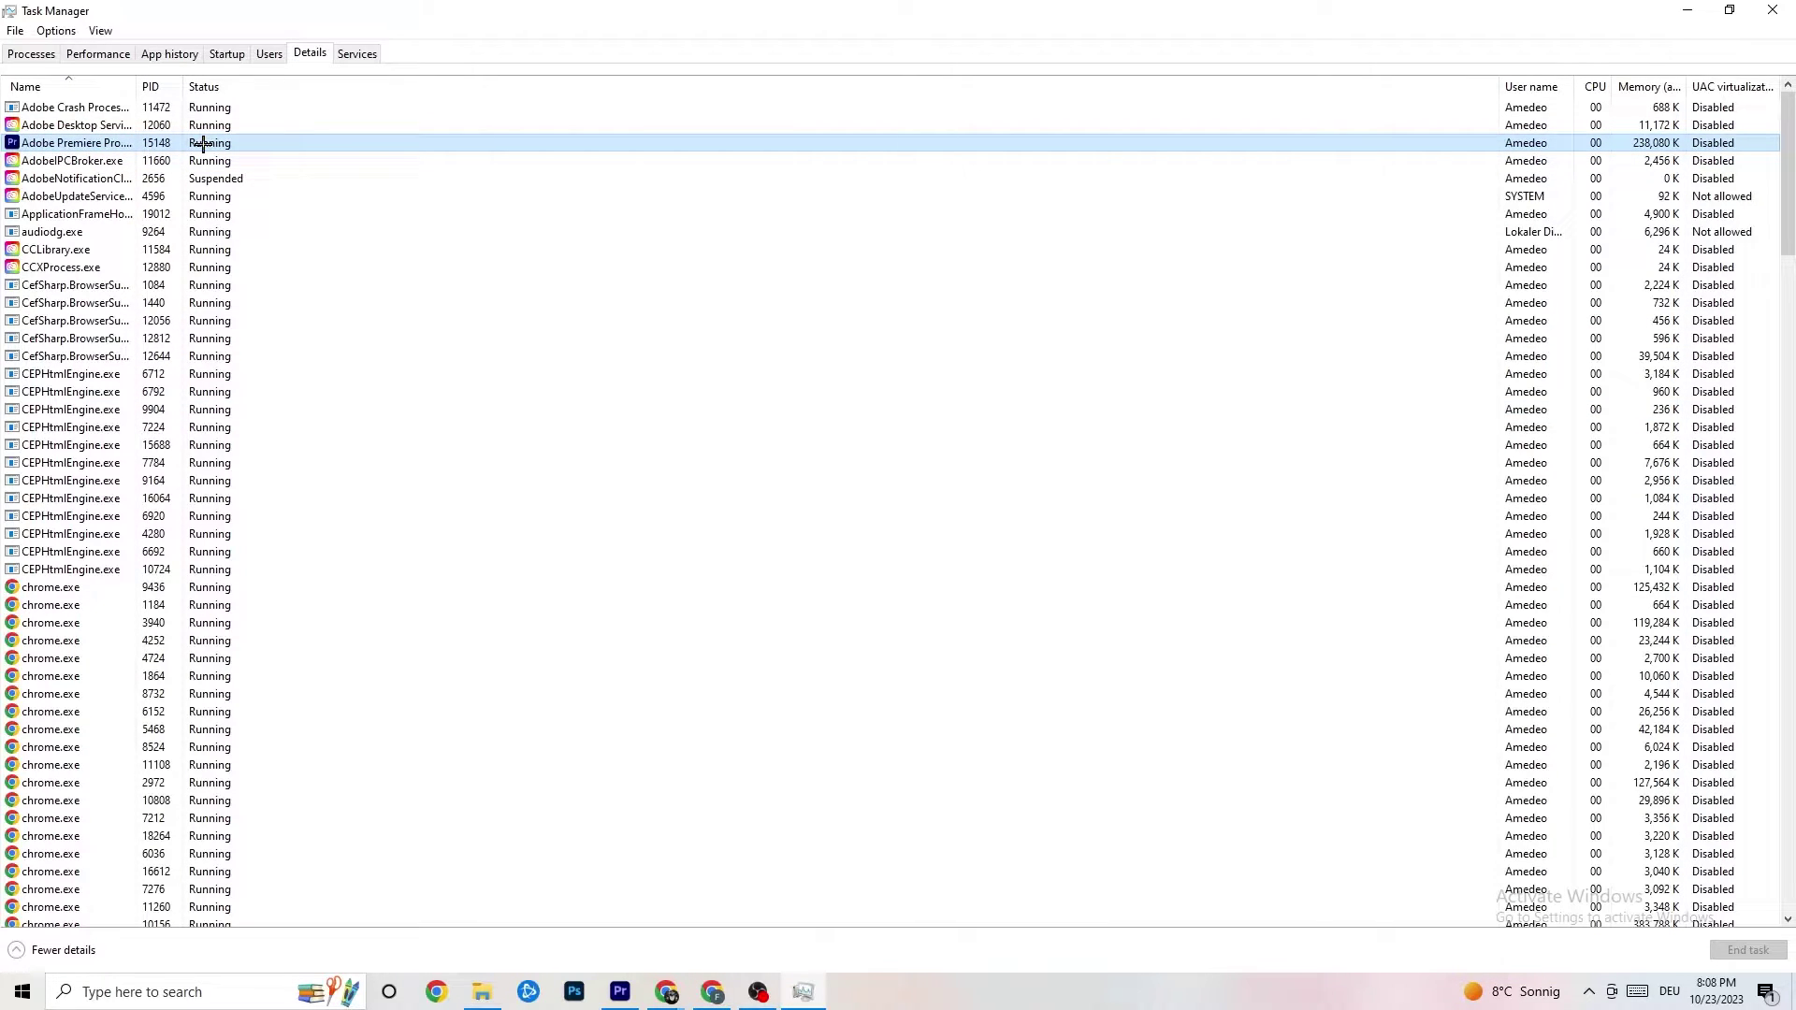
right_click(203, 143)
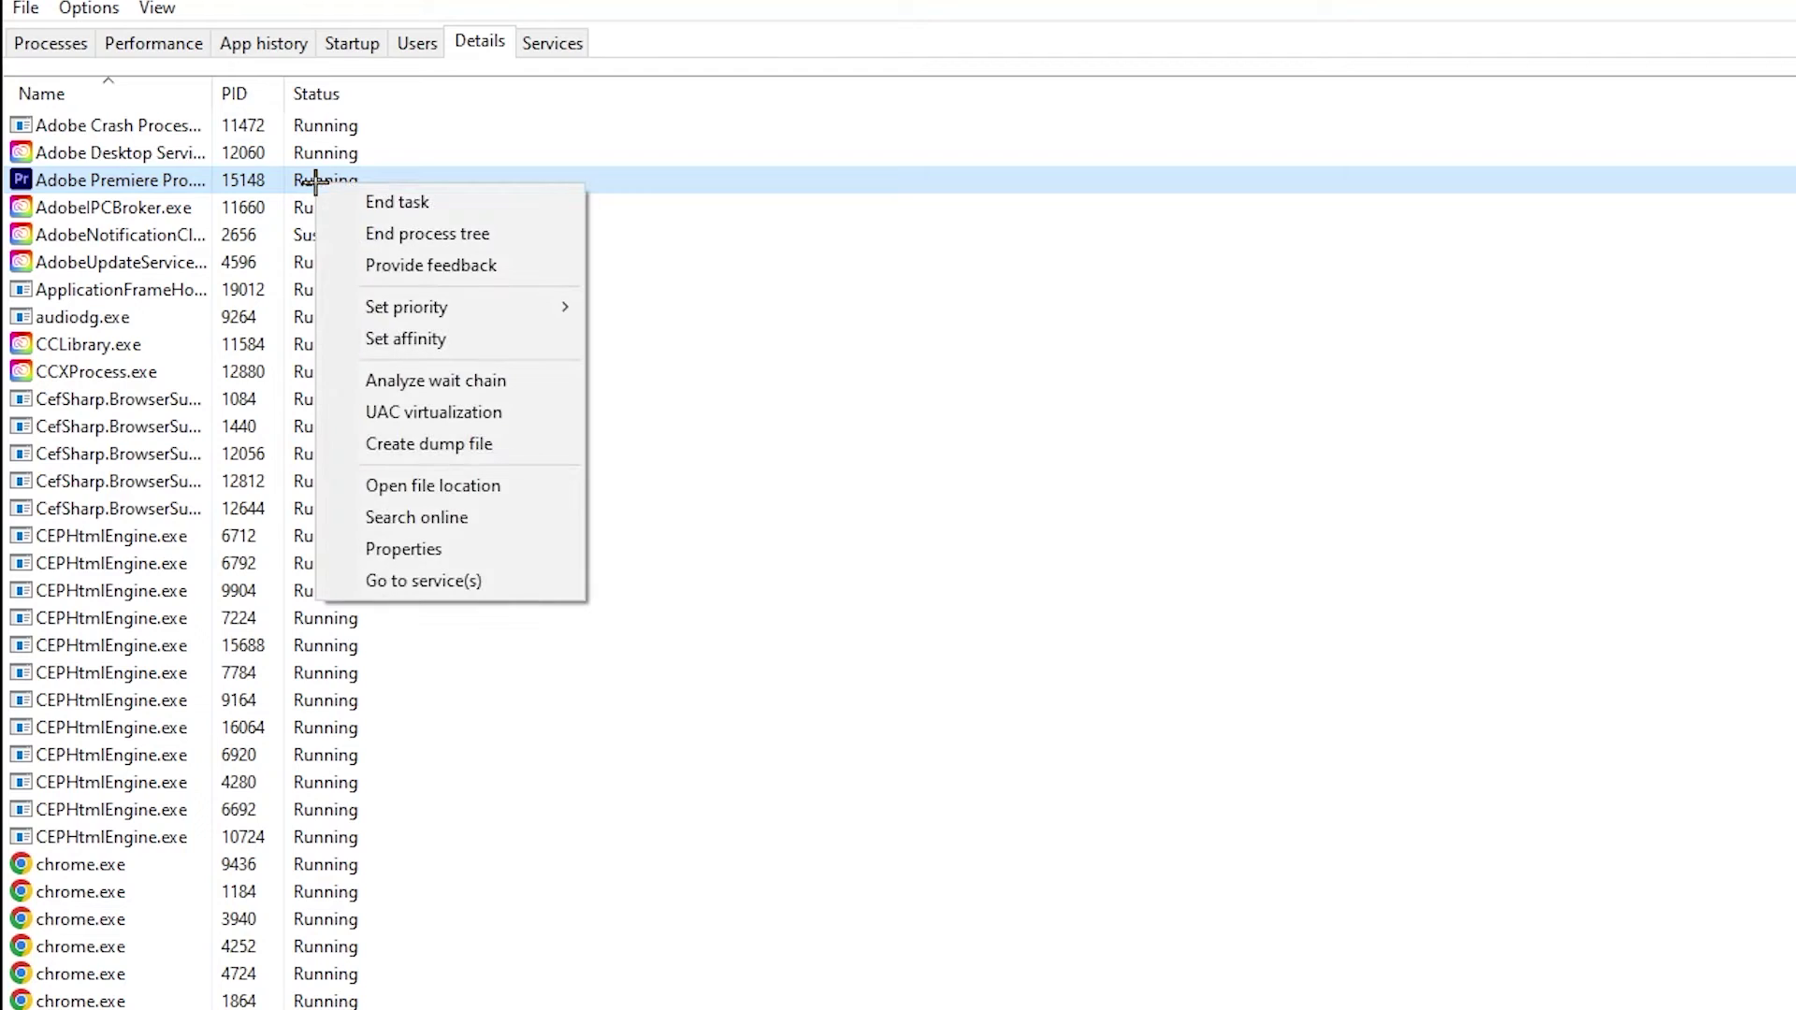
mouse_move(489, 308)
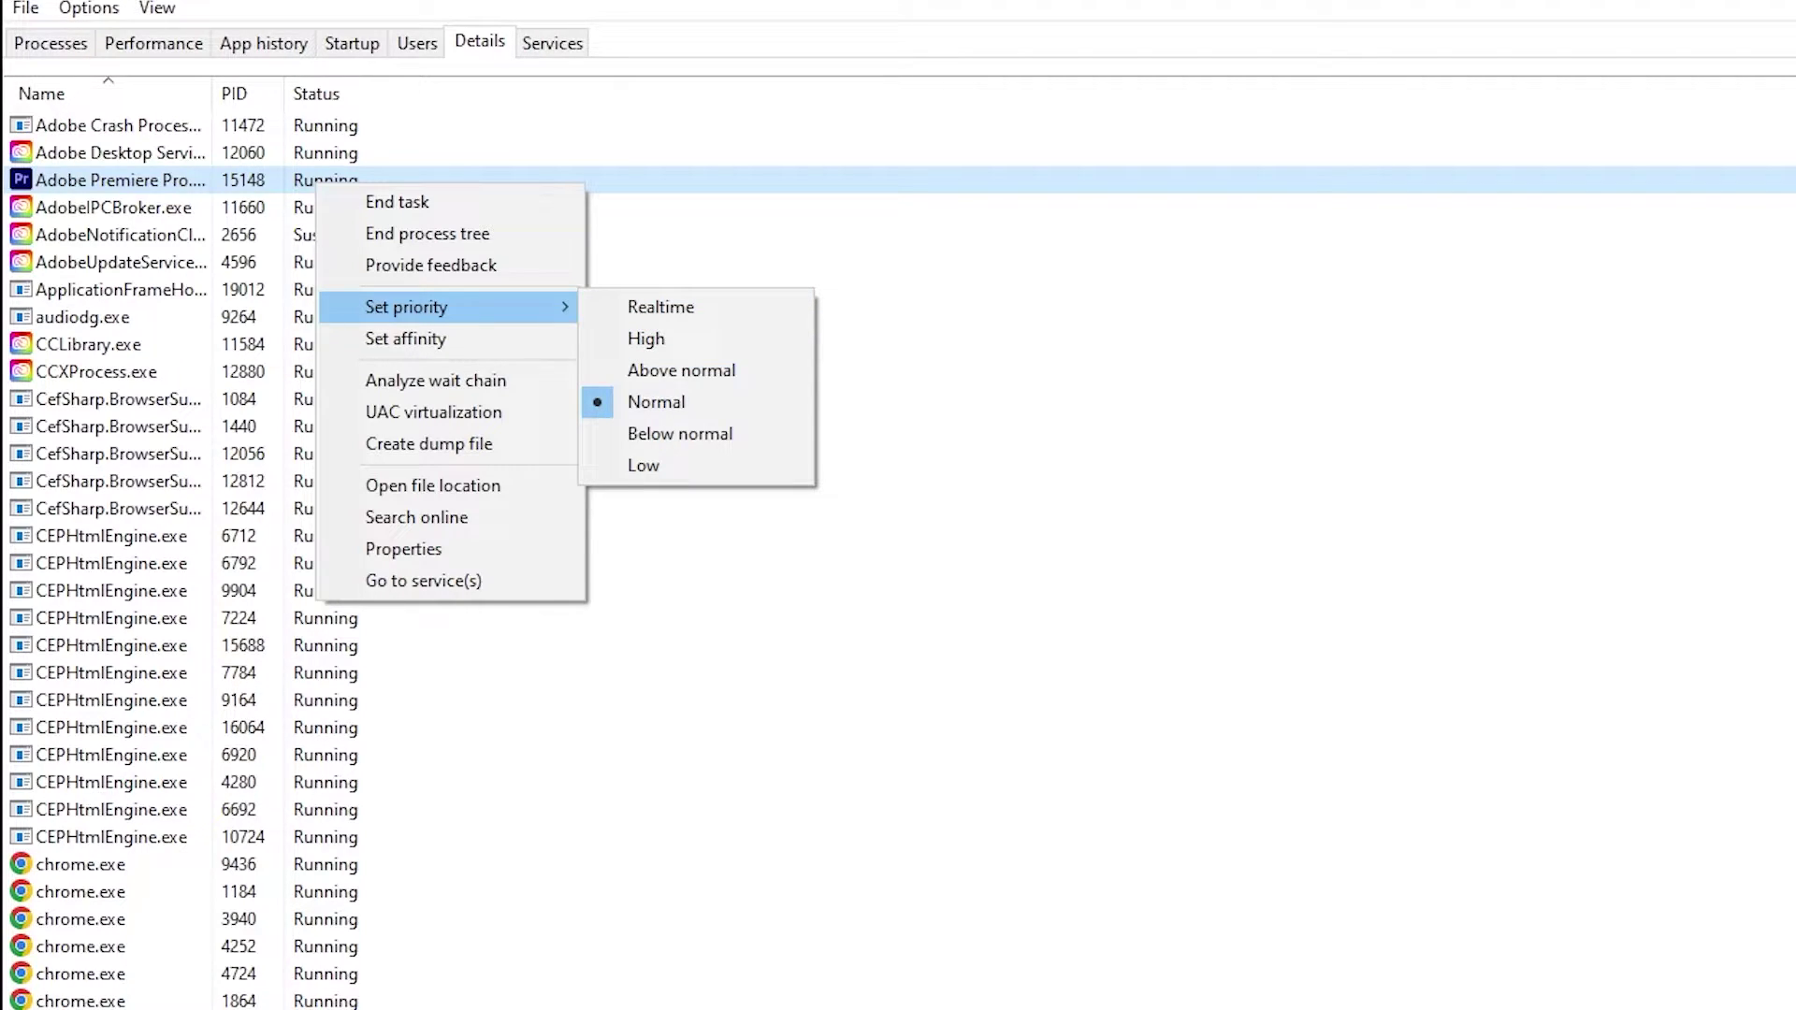
click(649, 134)
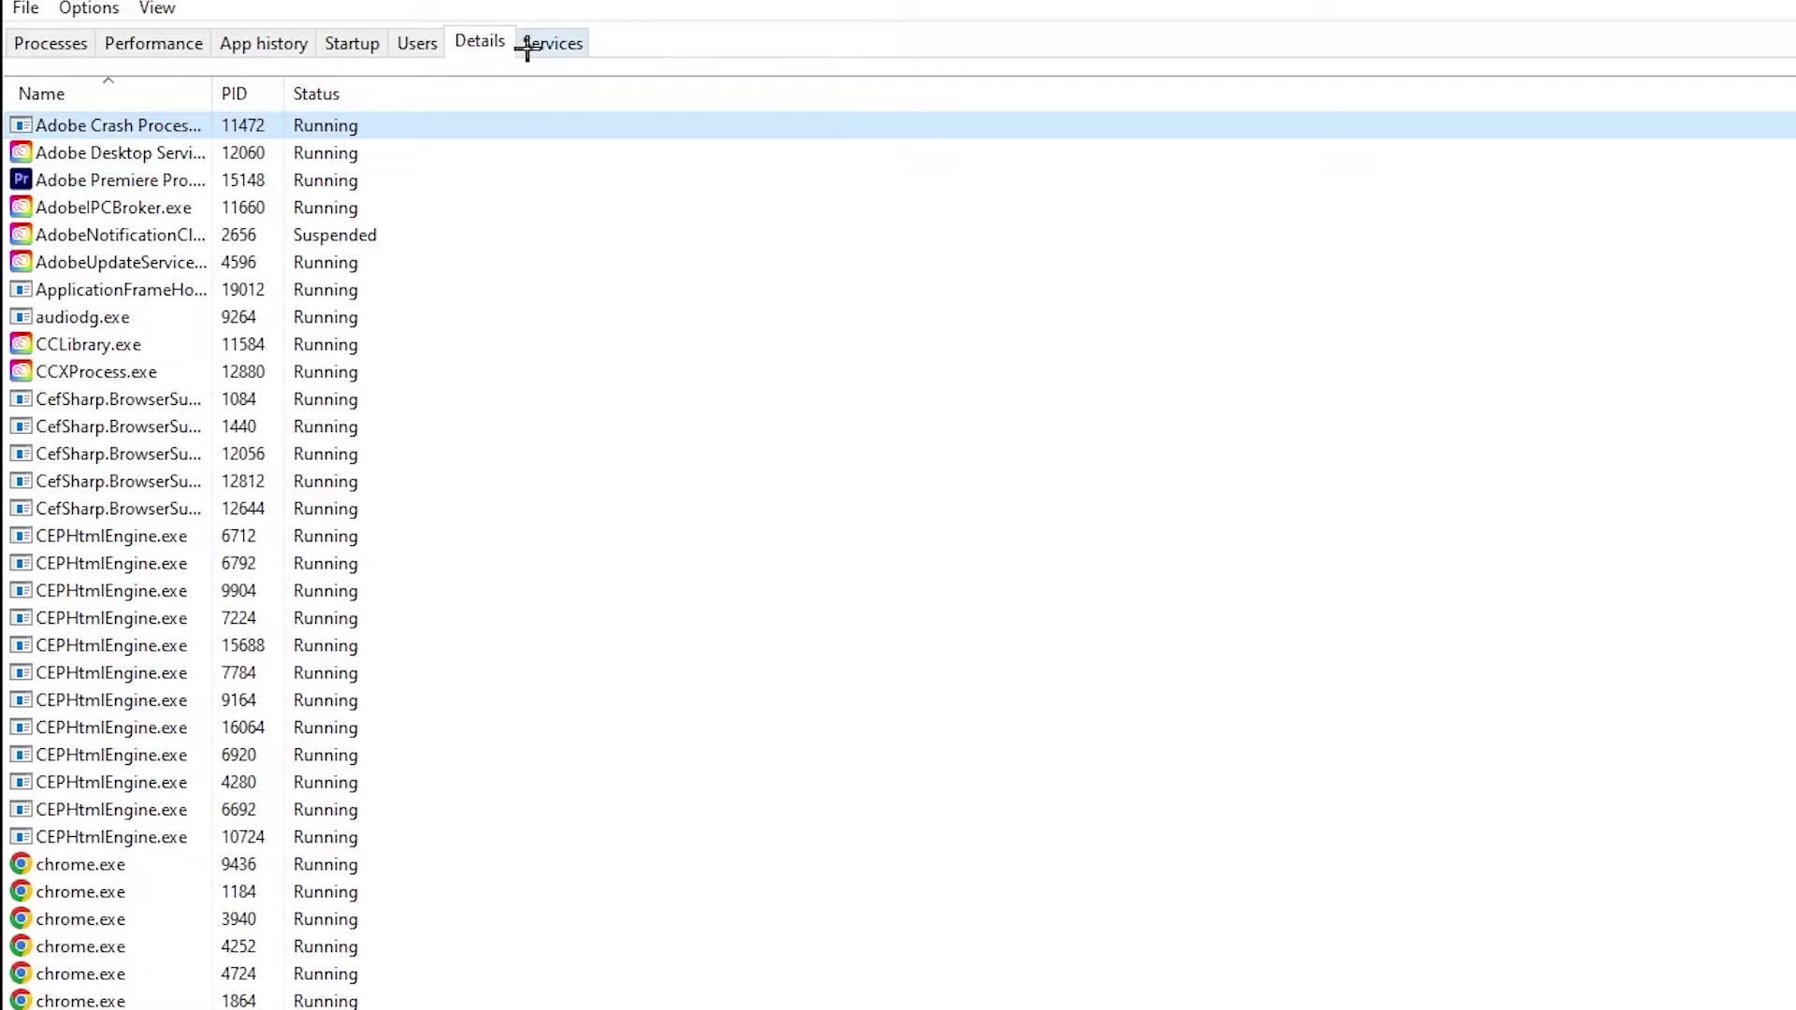
Review the startup programs and the options for Adobe Updater Startup Utility, and close Task Manager
click(352, 43)
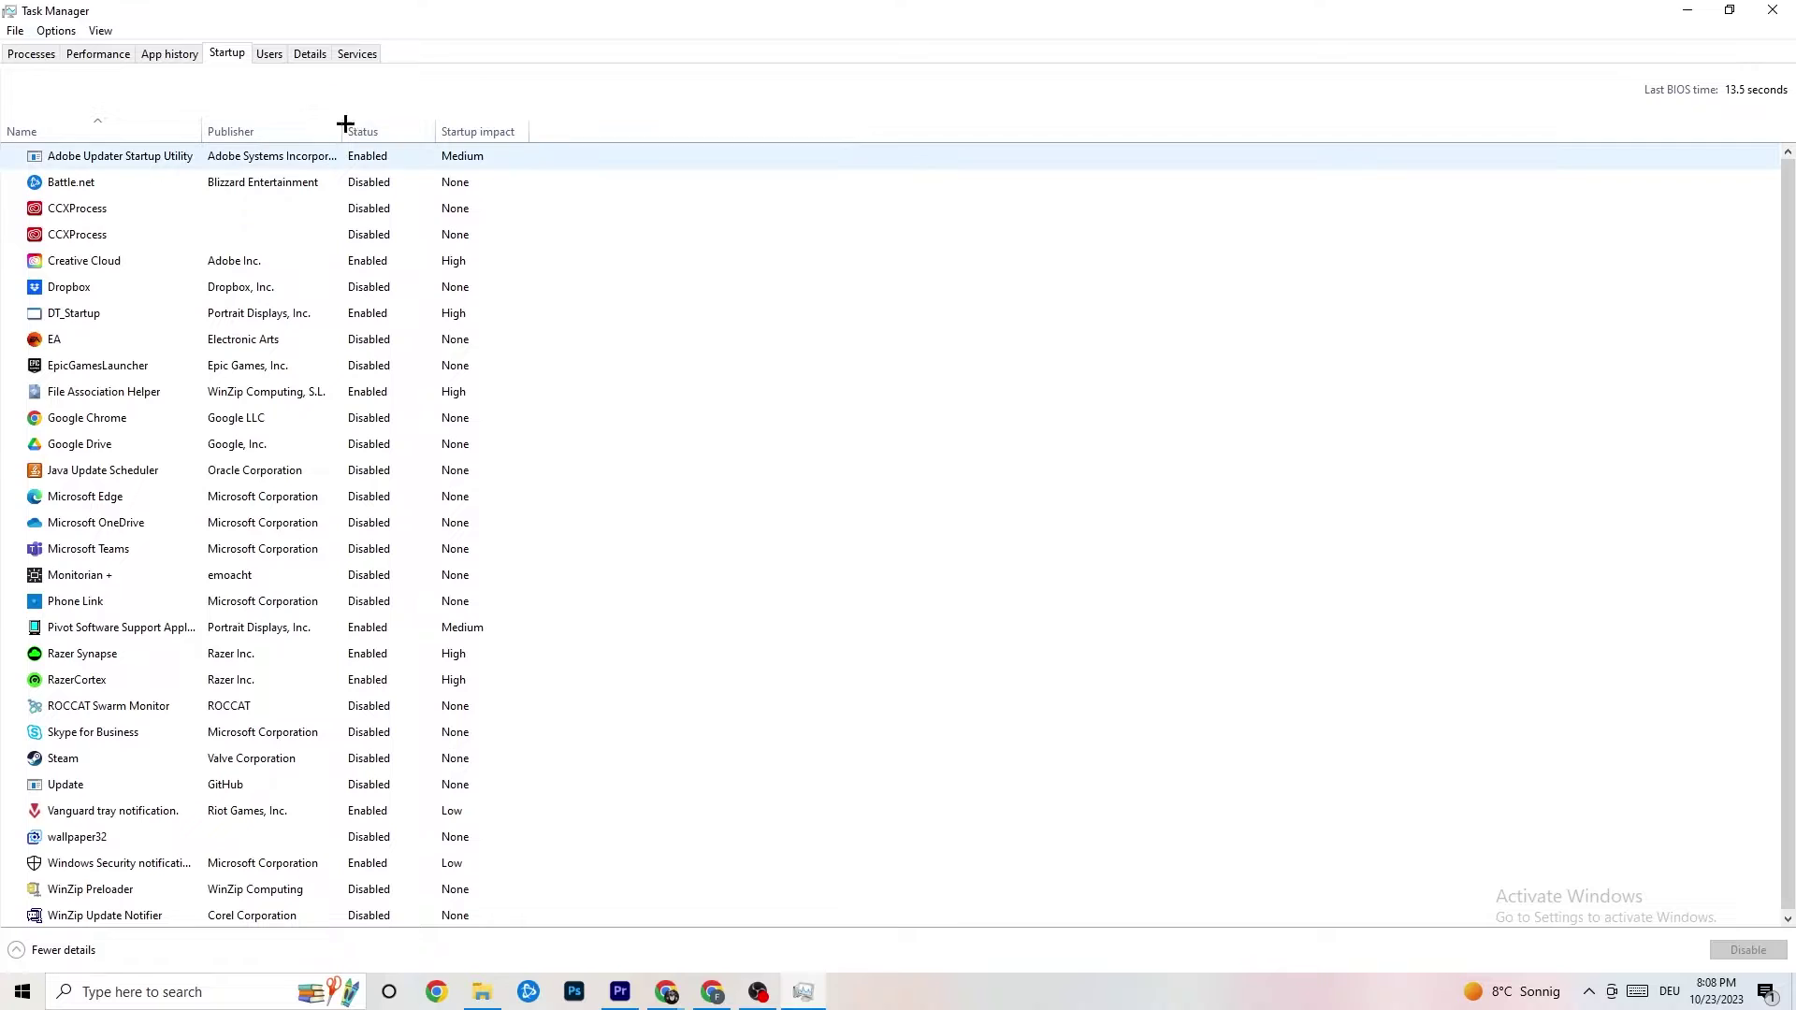
right_click(388, 165)
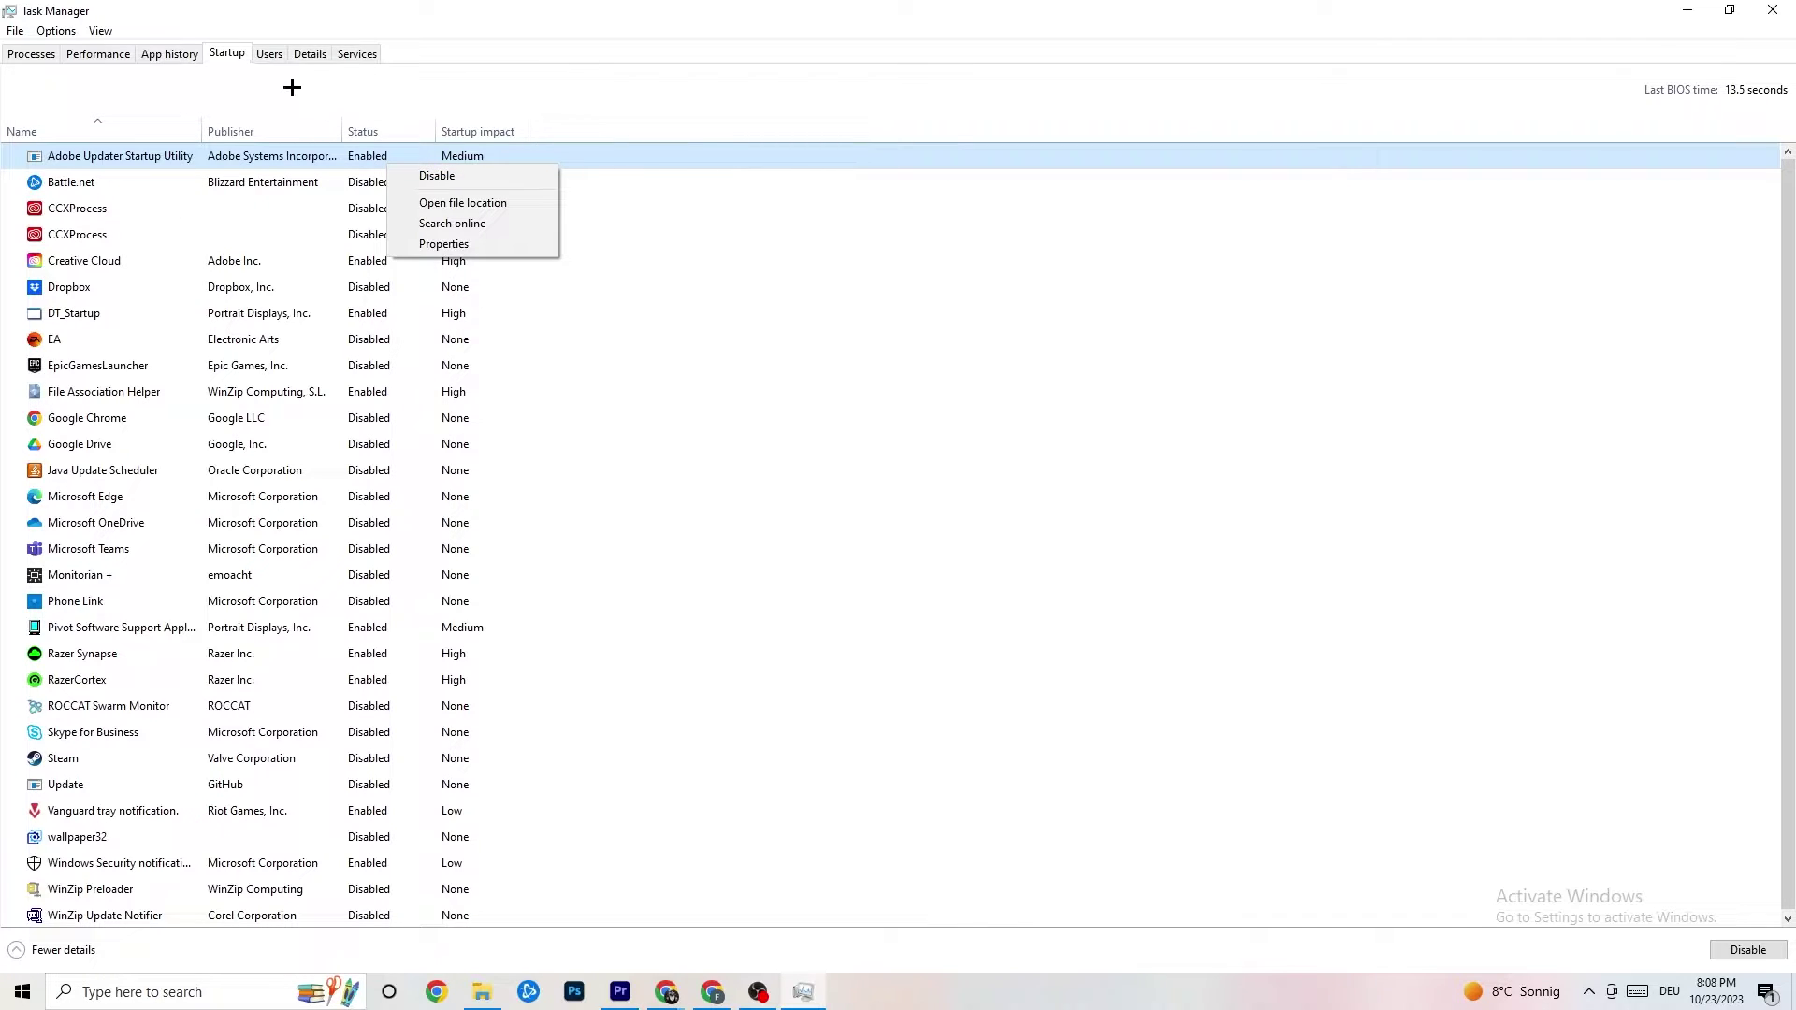
click(660, 6)
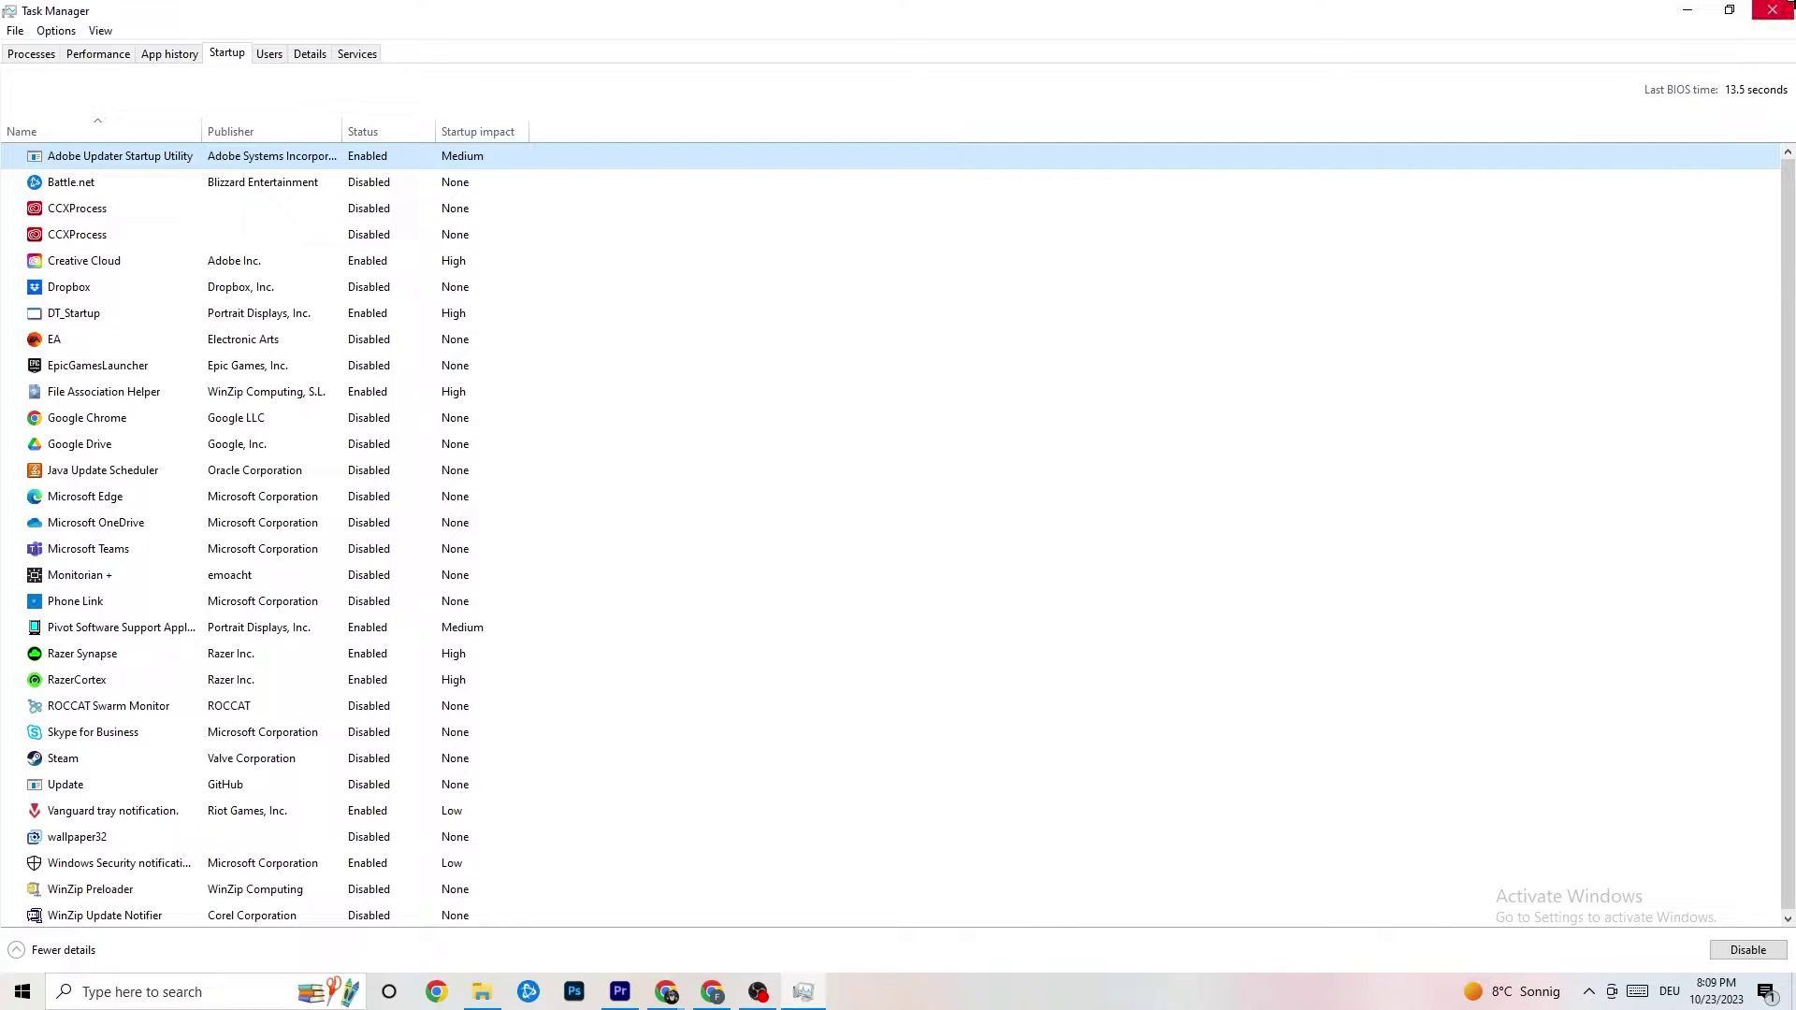
click(1772, 9)
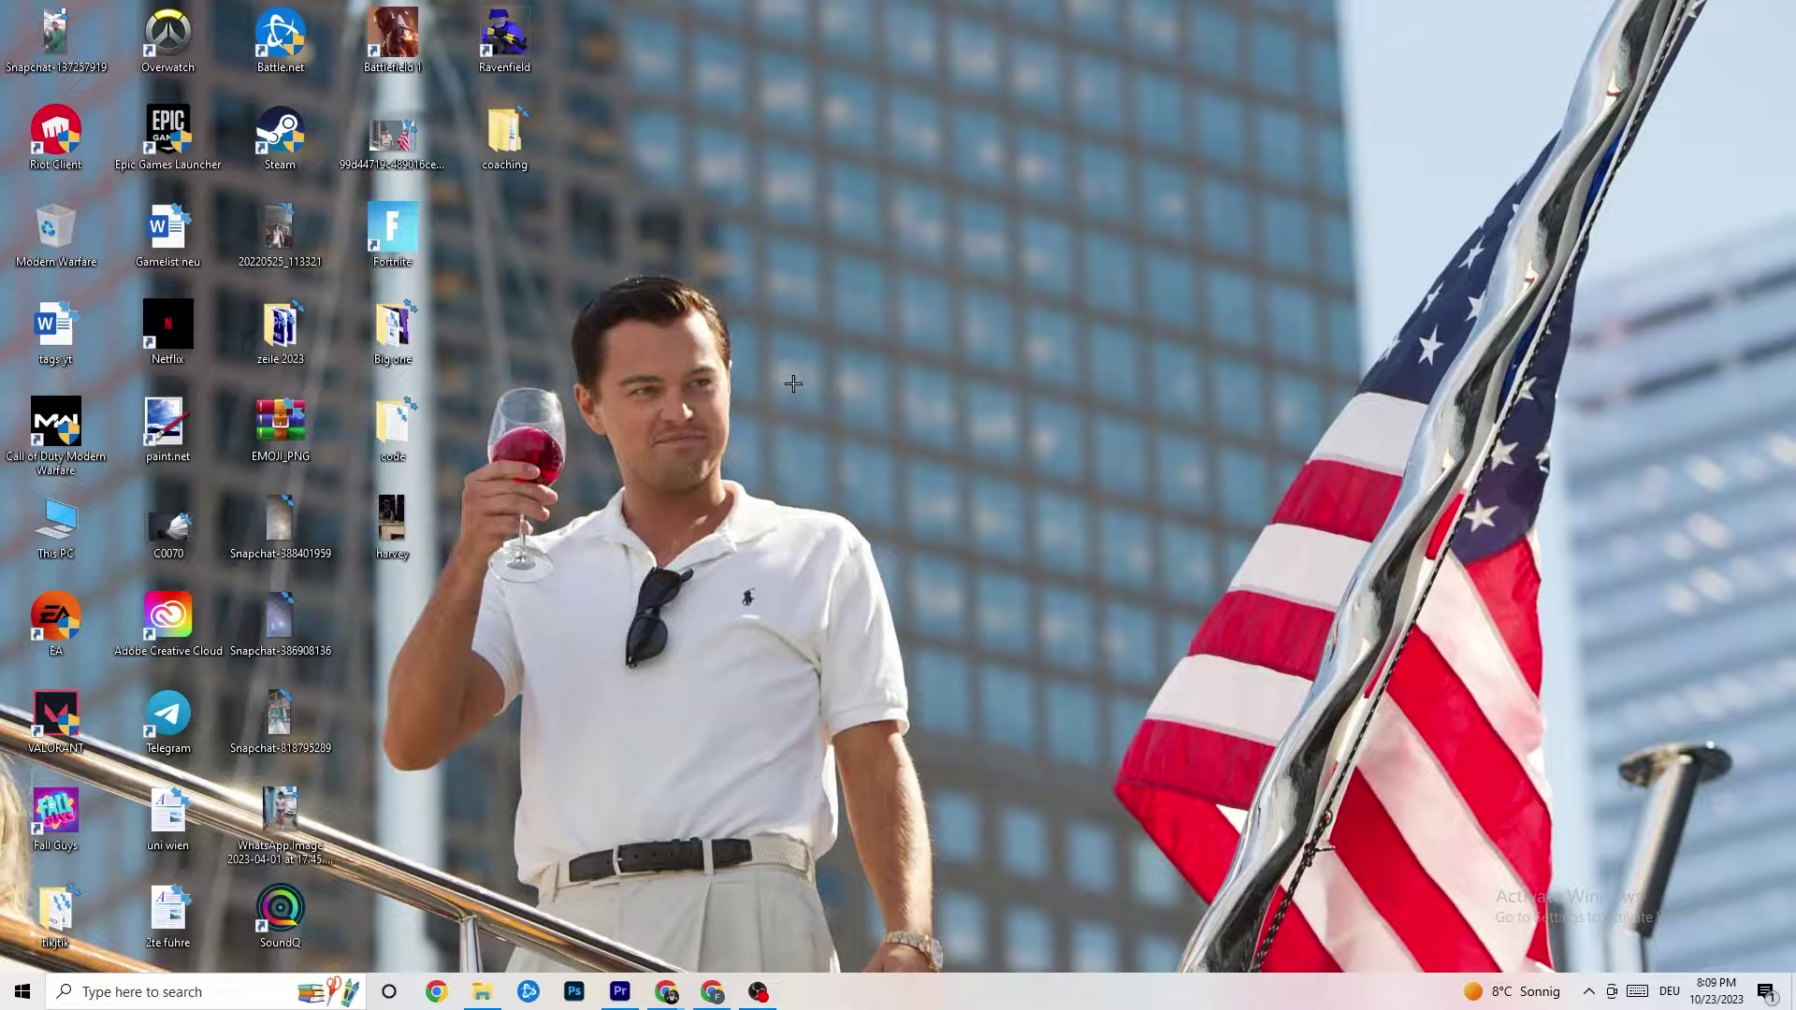
Open the Windows display settings and review the scale and resolution options, choosing 100% (Recommended) for the scale
click(3, 1002)
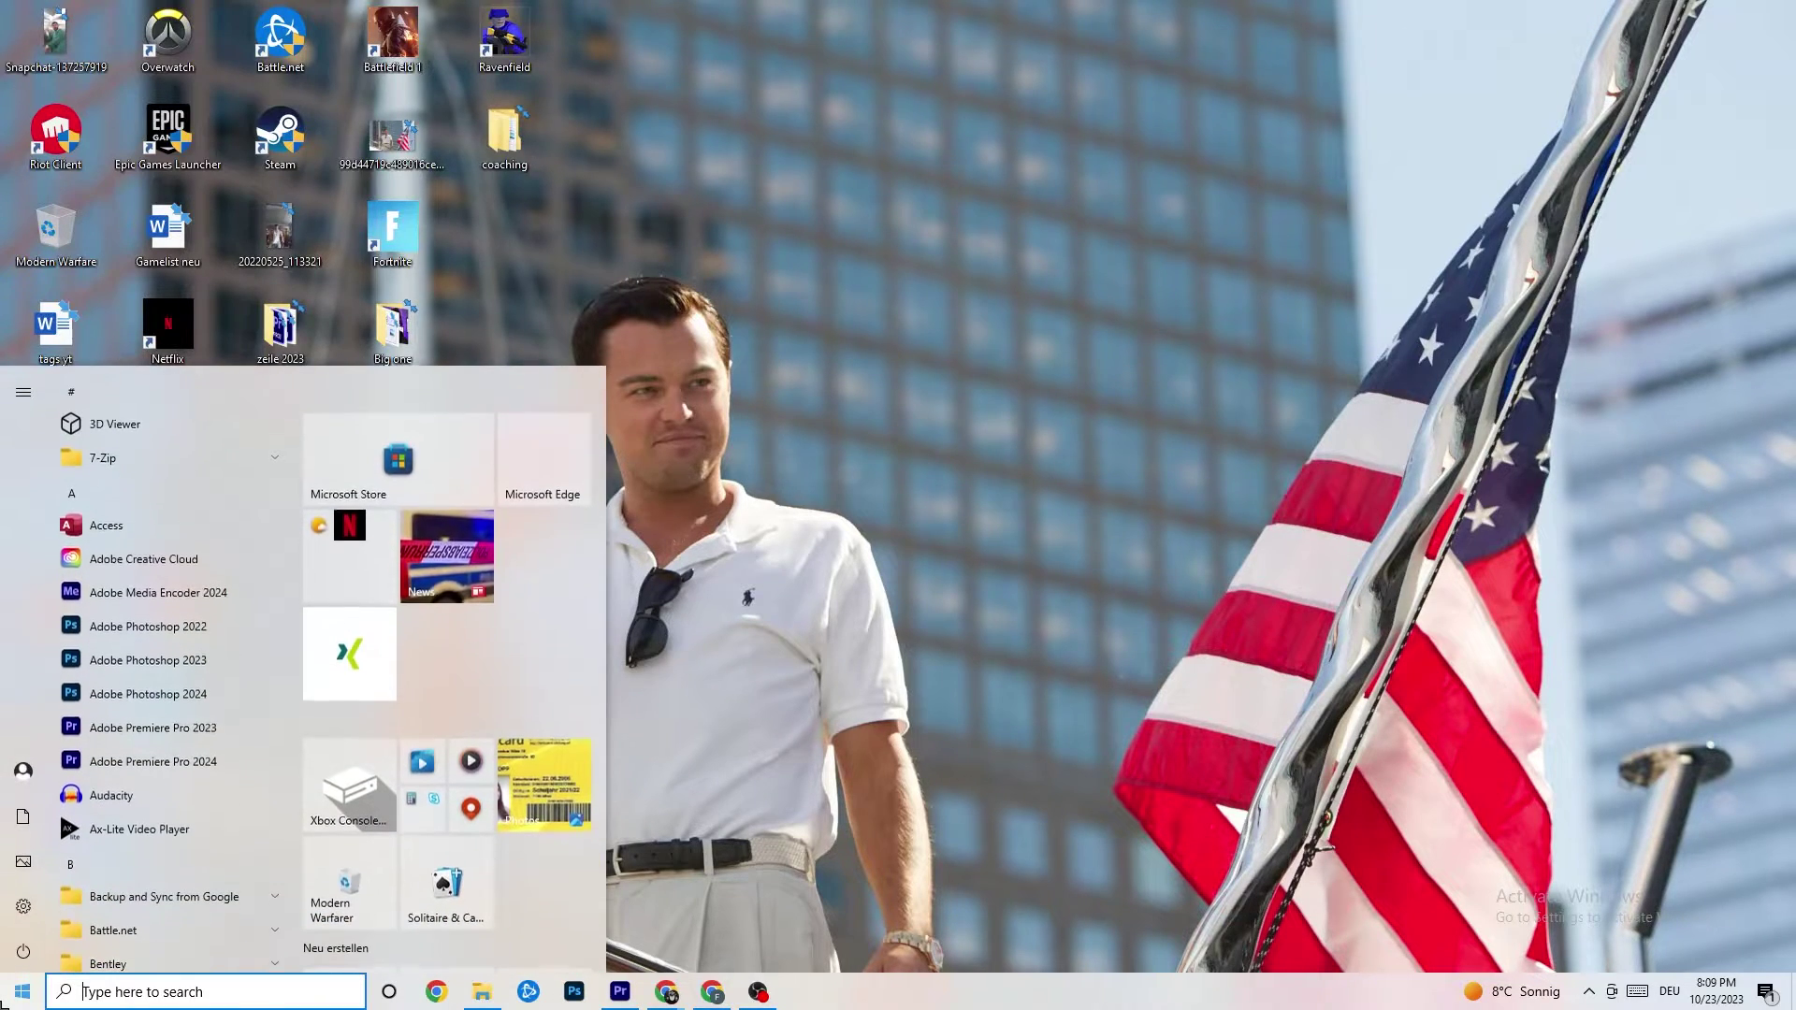
click(24, 910)
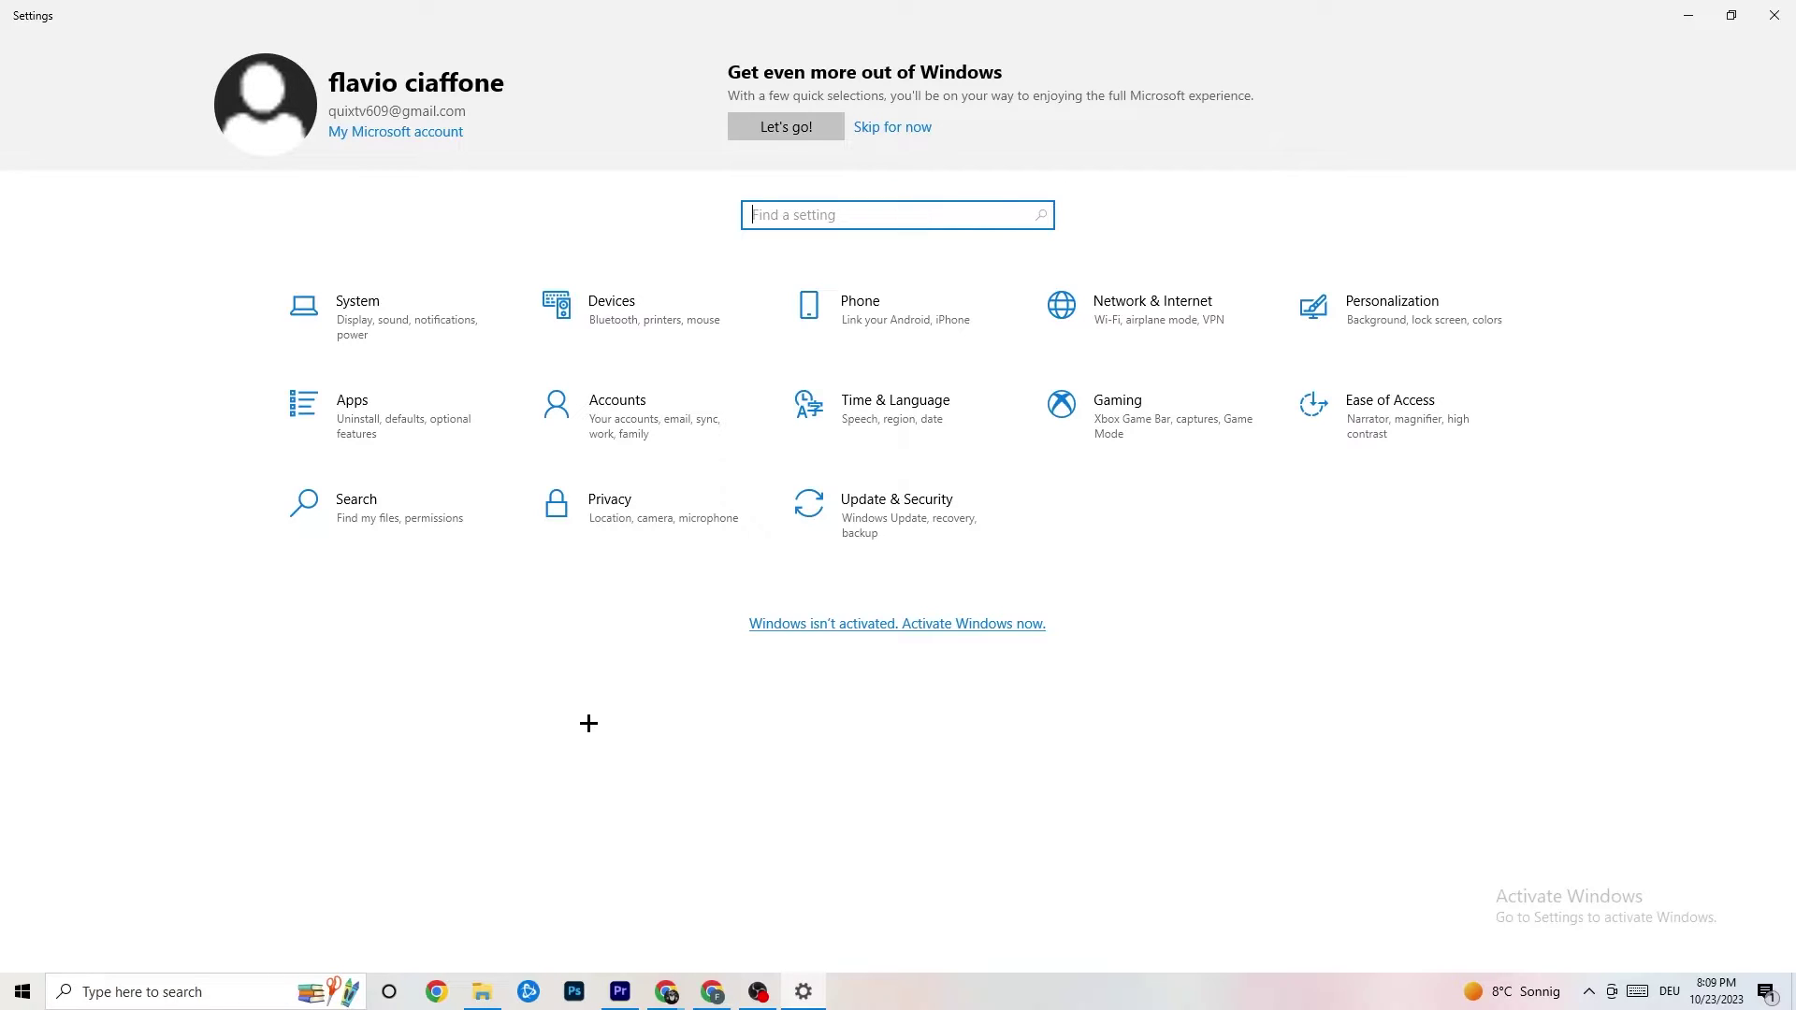
click(423, 320)
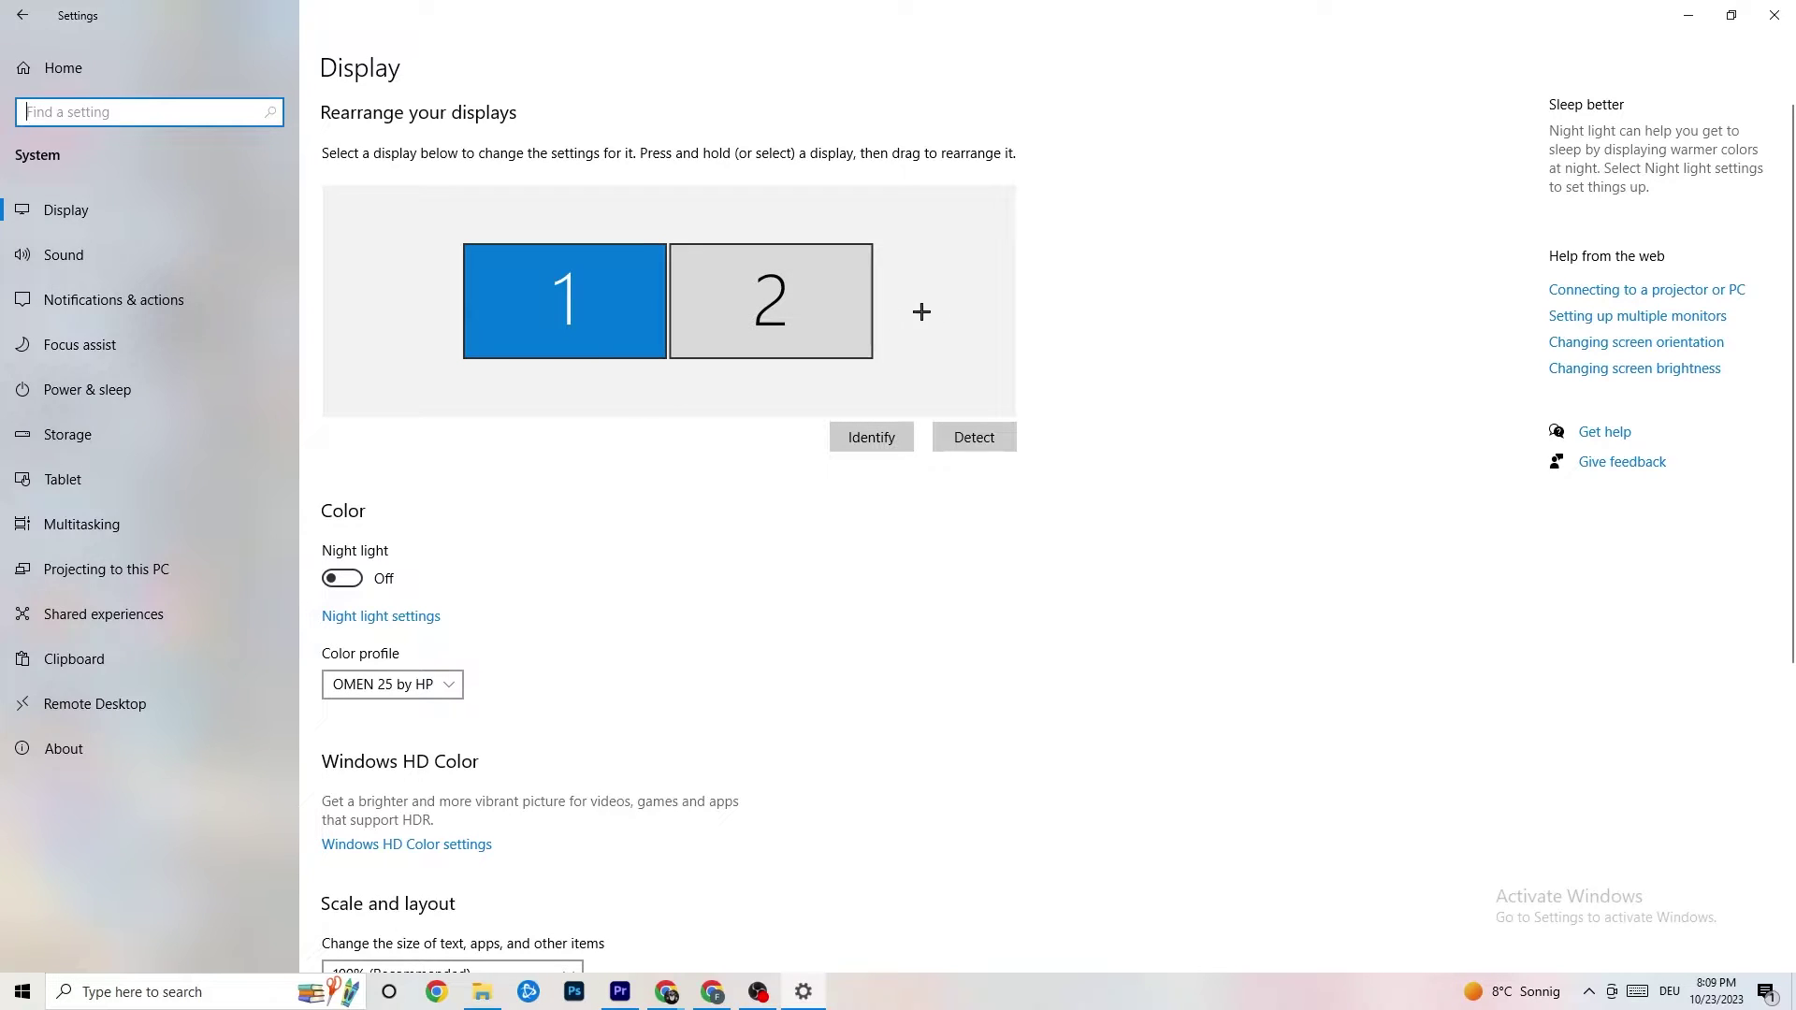
scroll(1010, 360, down, 1)
scroll(1010, 364, up, 1)
scroll(748, 393, down, 5)
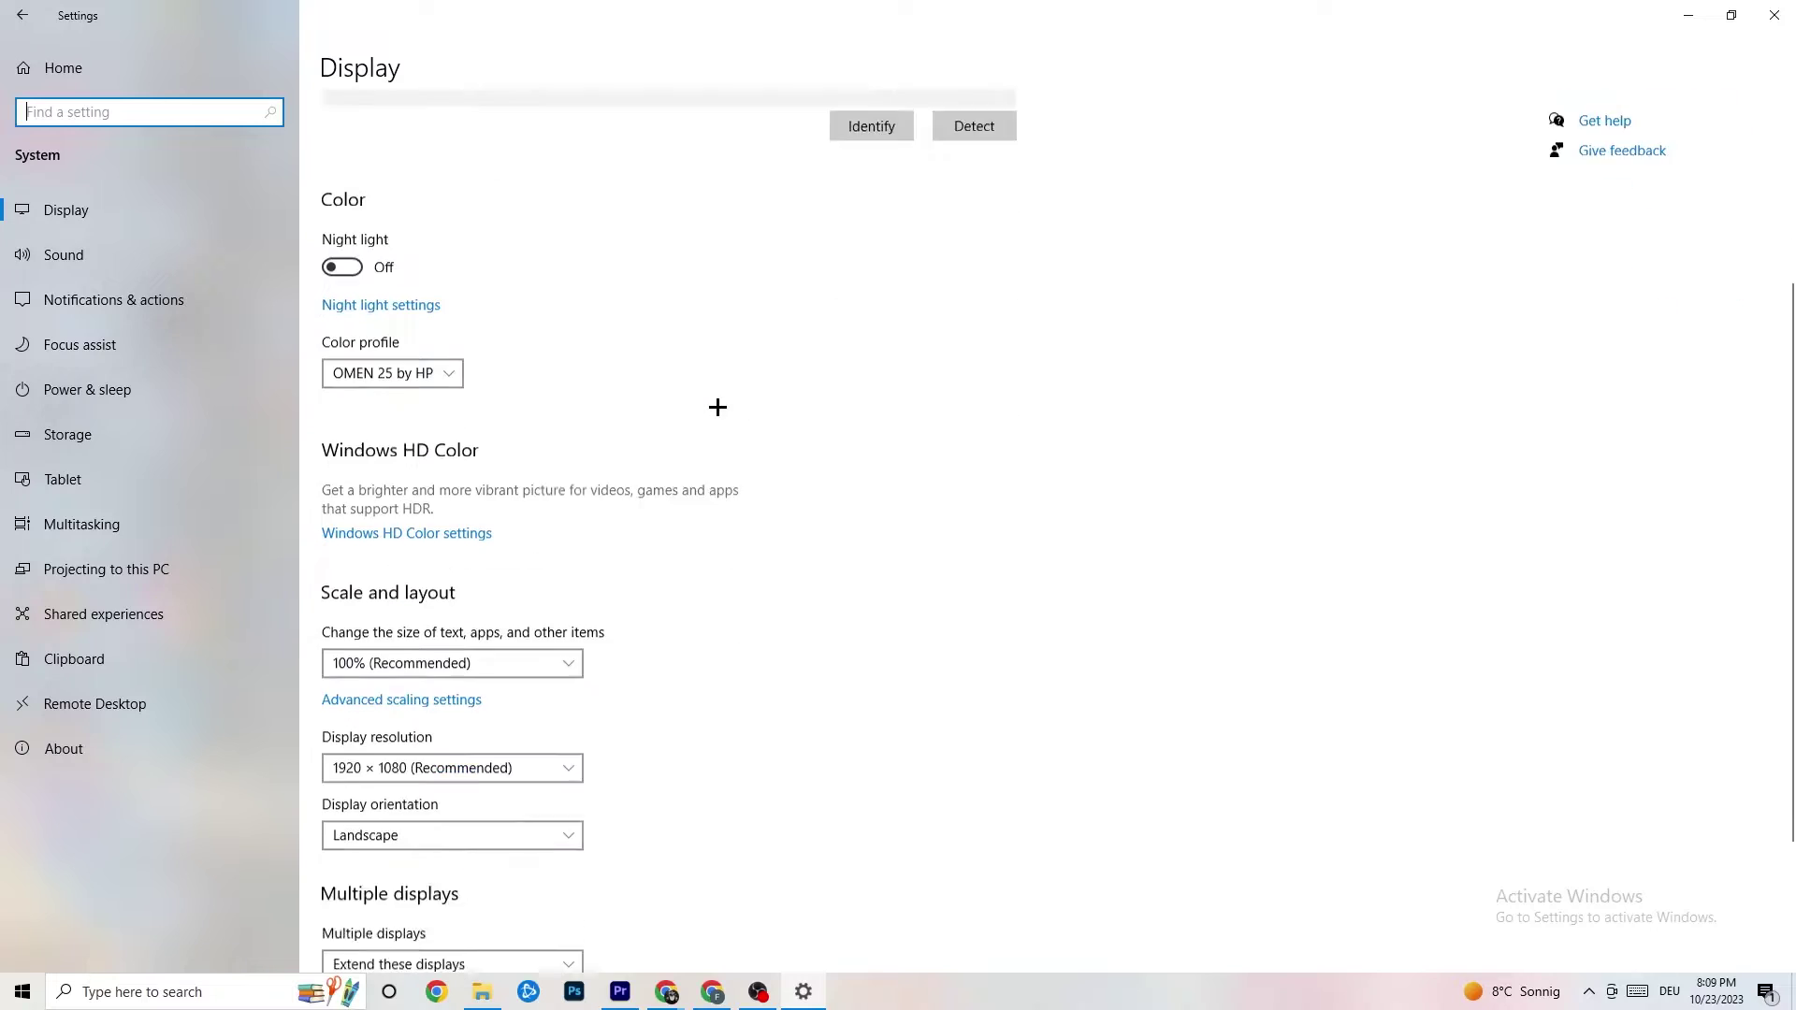
click(568, 537)
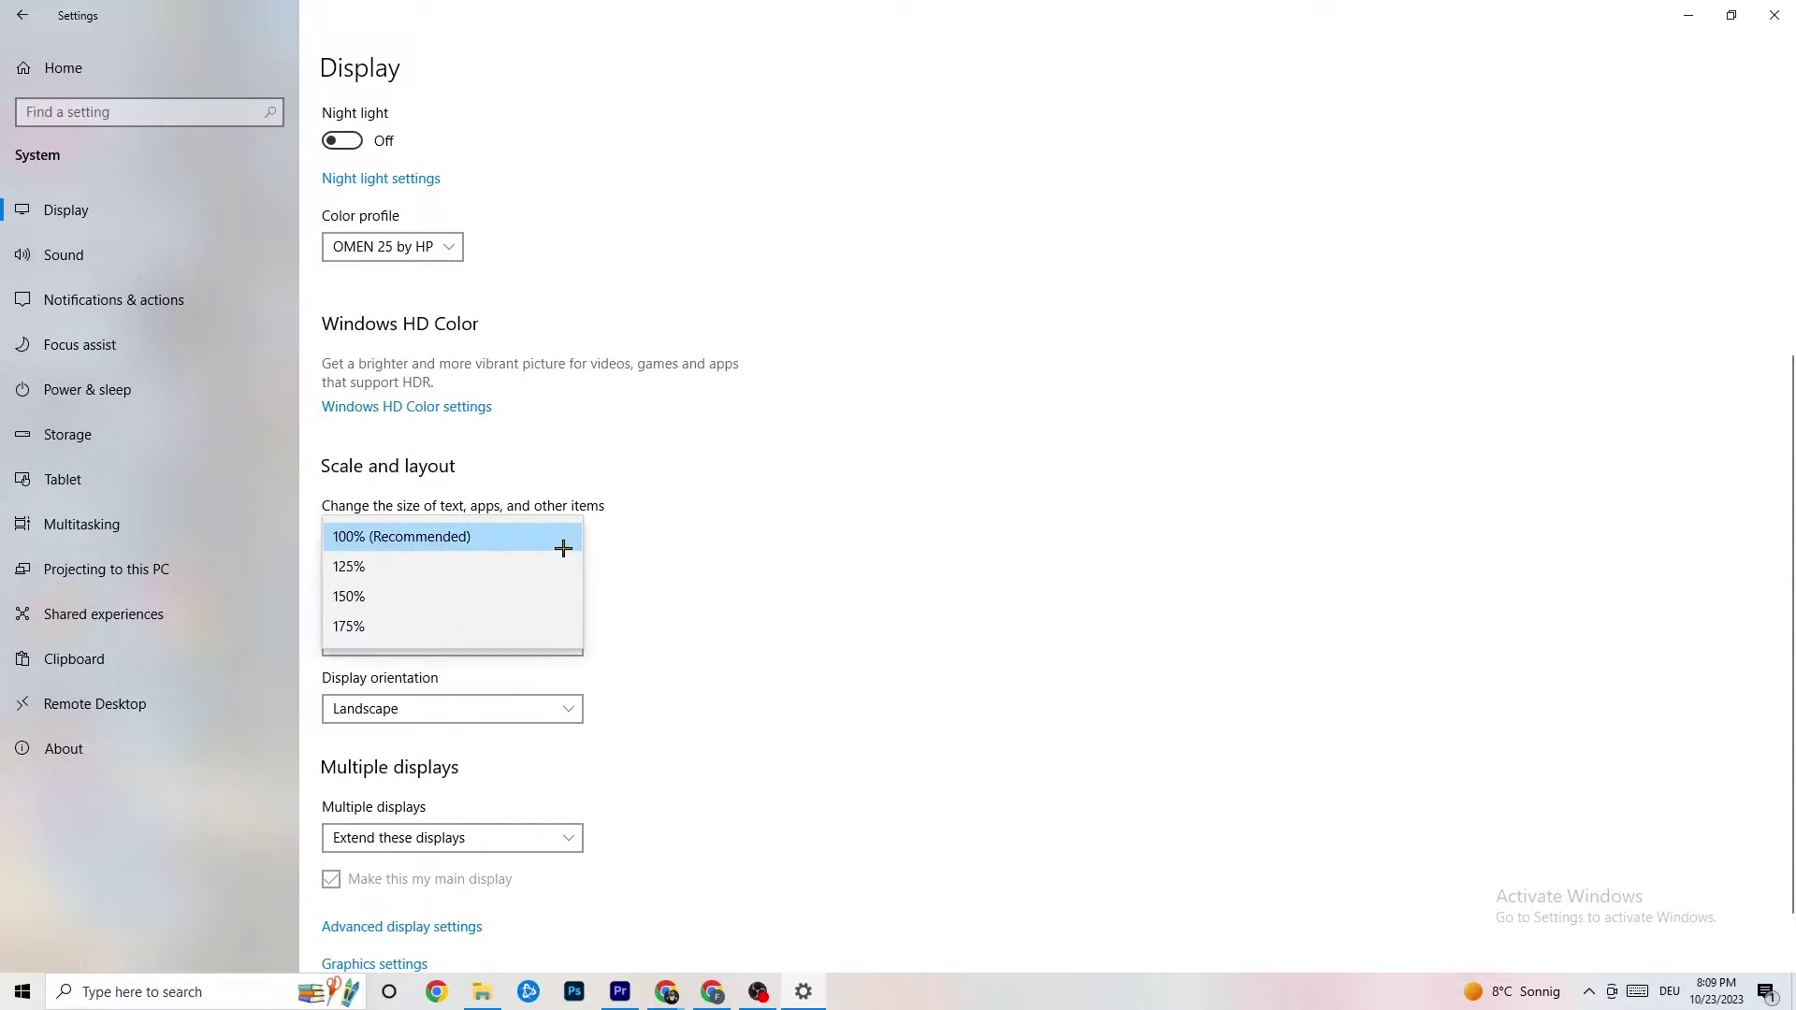
click(561, 537)
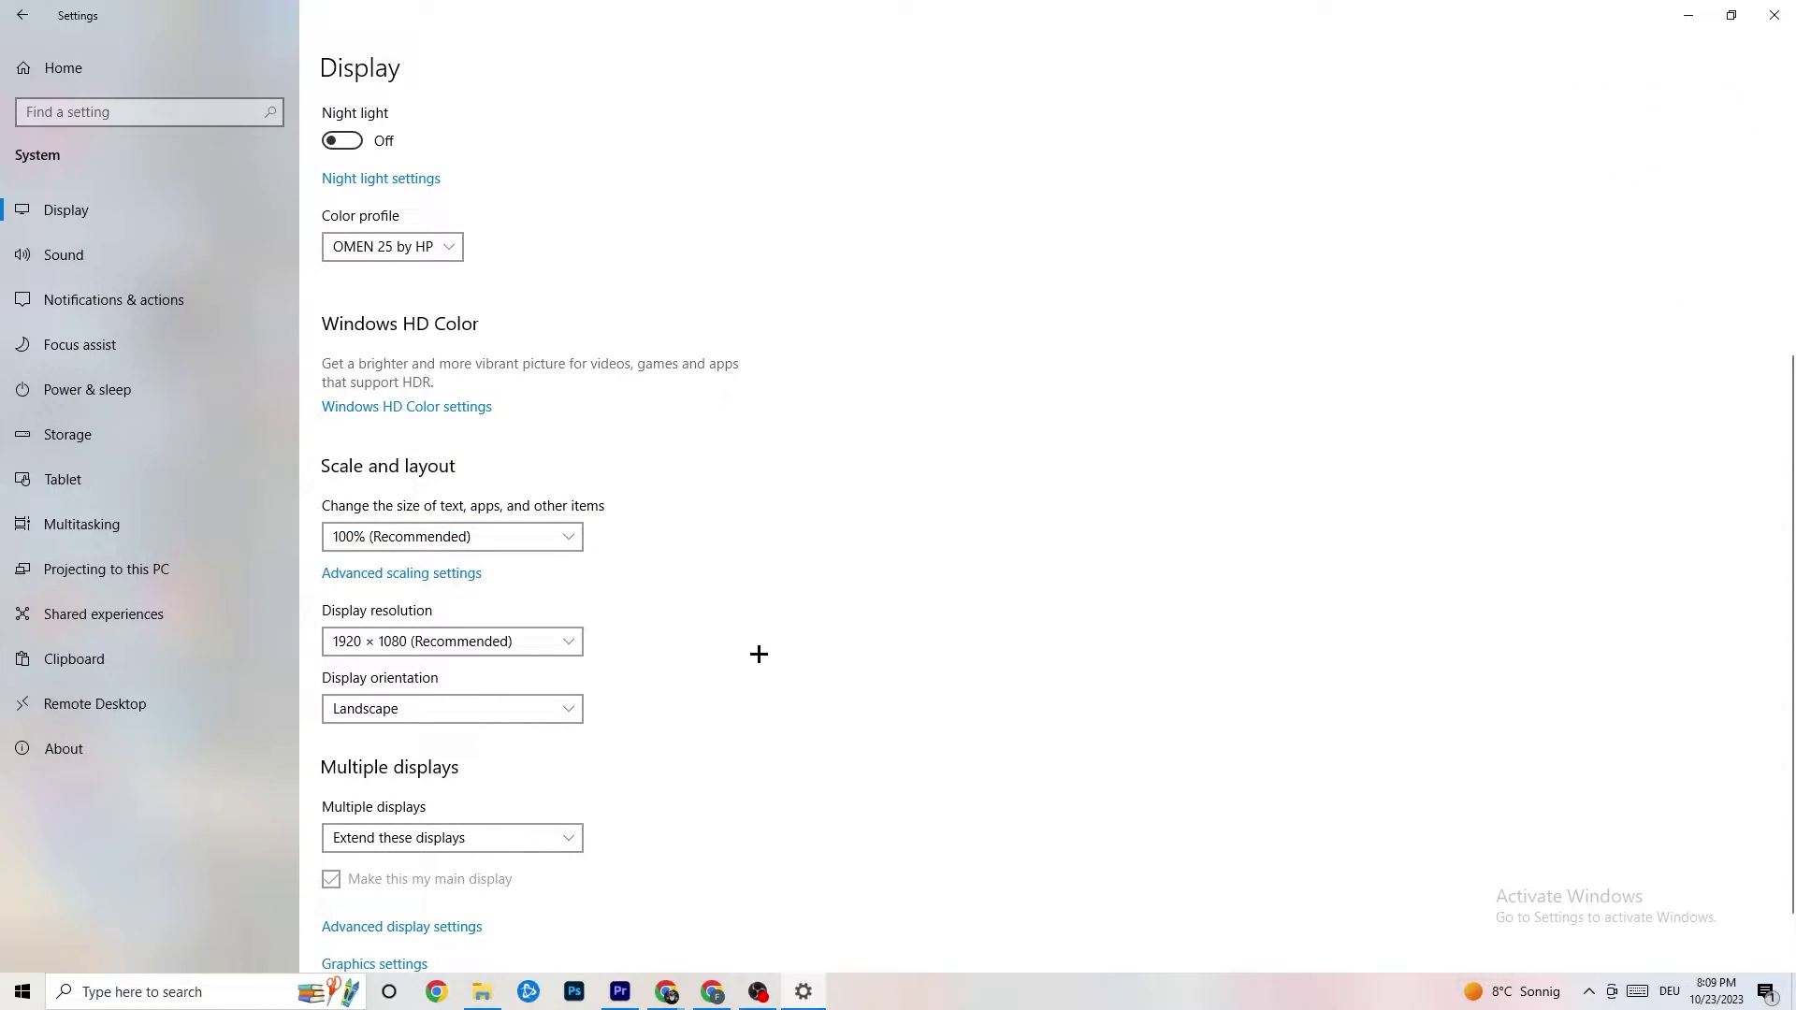
click(539, 647)
click(798, 562)
scroll(773, 508, down, 2)
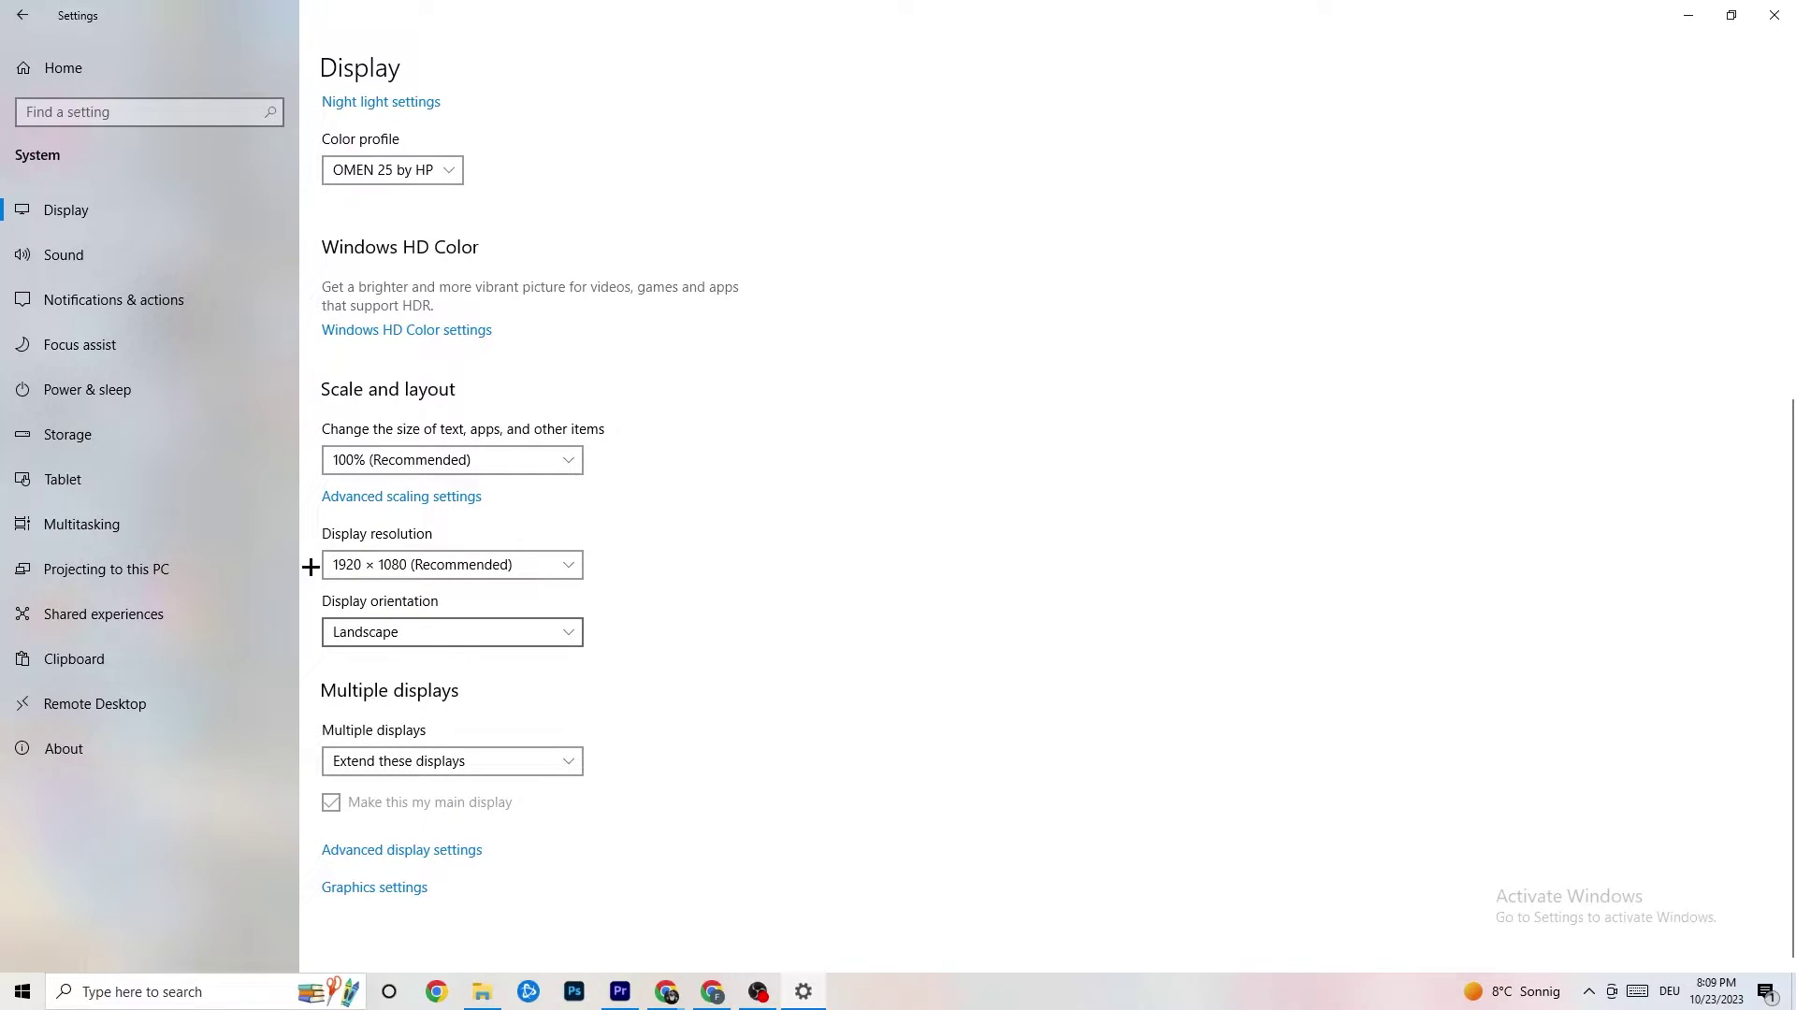
View the available power plans through the additional power settings and close Power Options
click(177, 390)
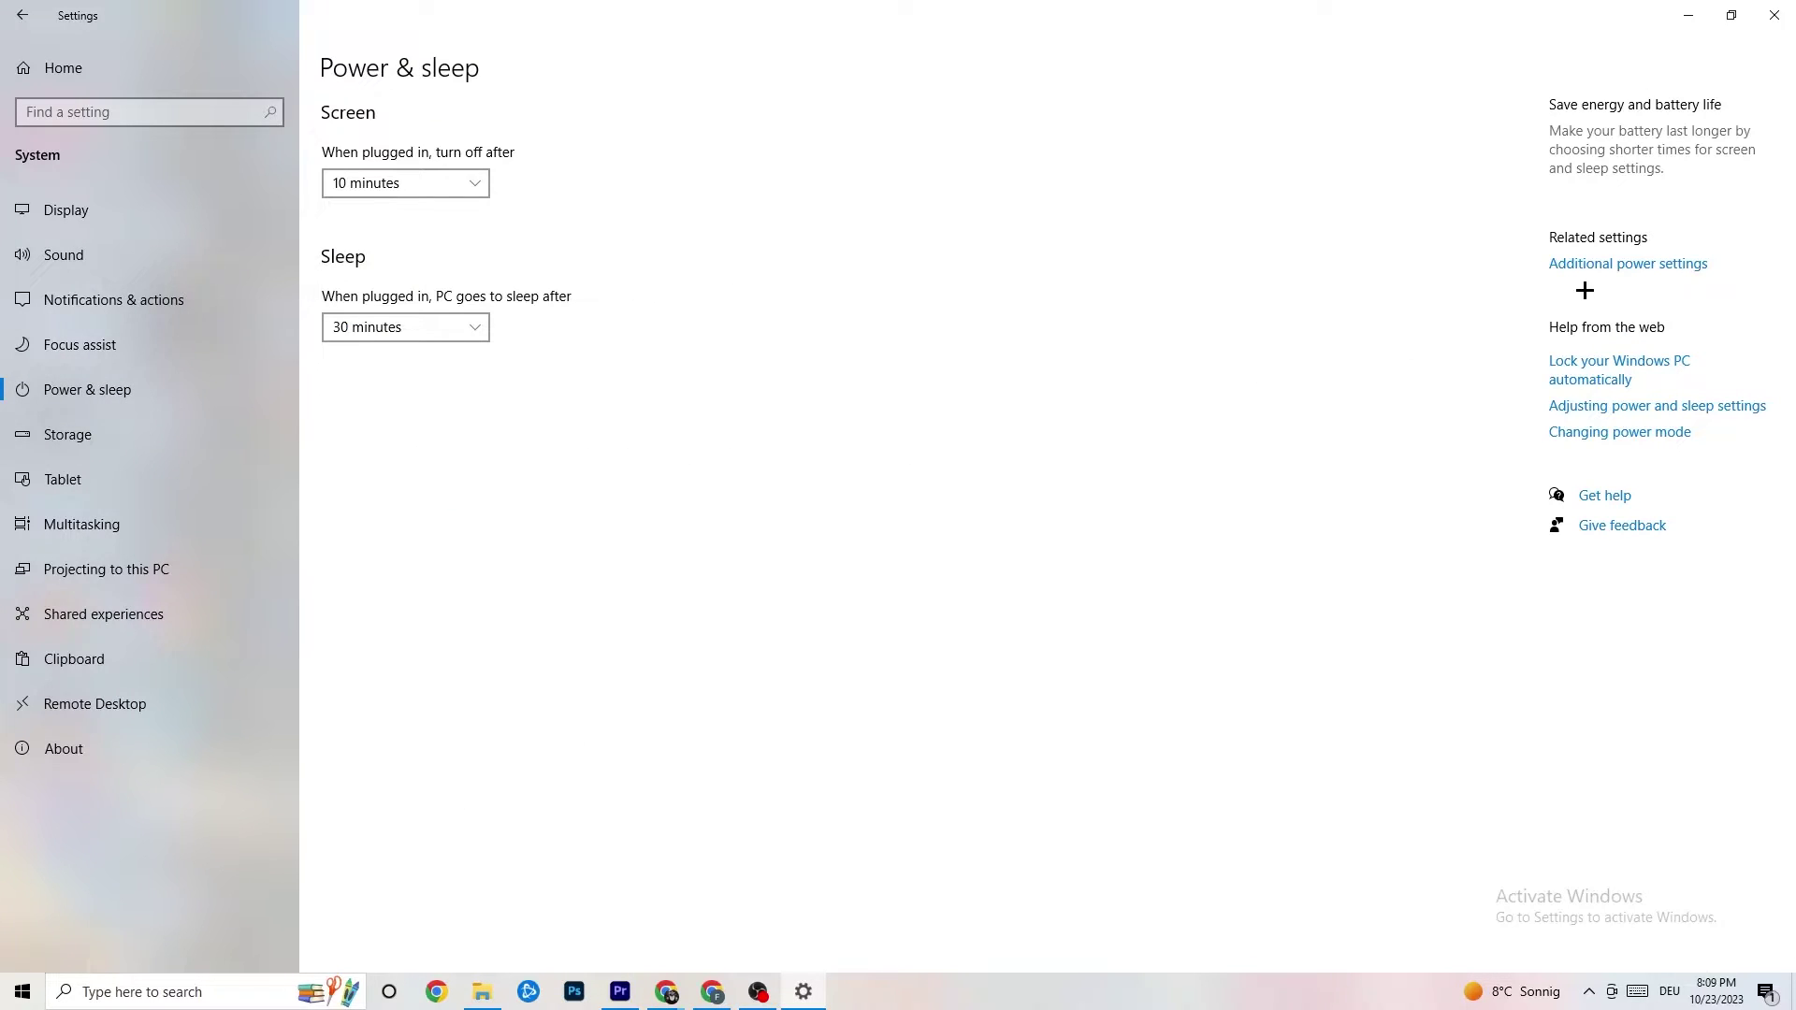
click(1618, 265)
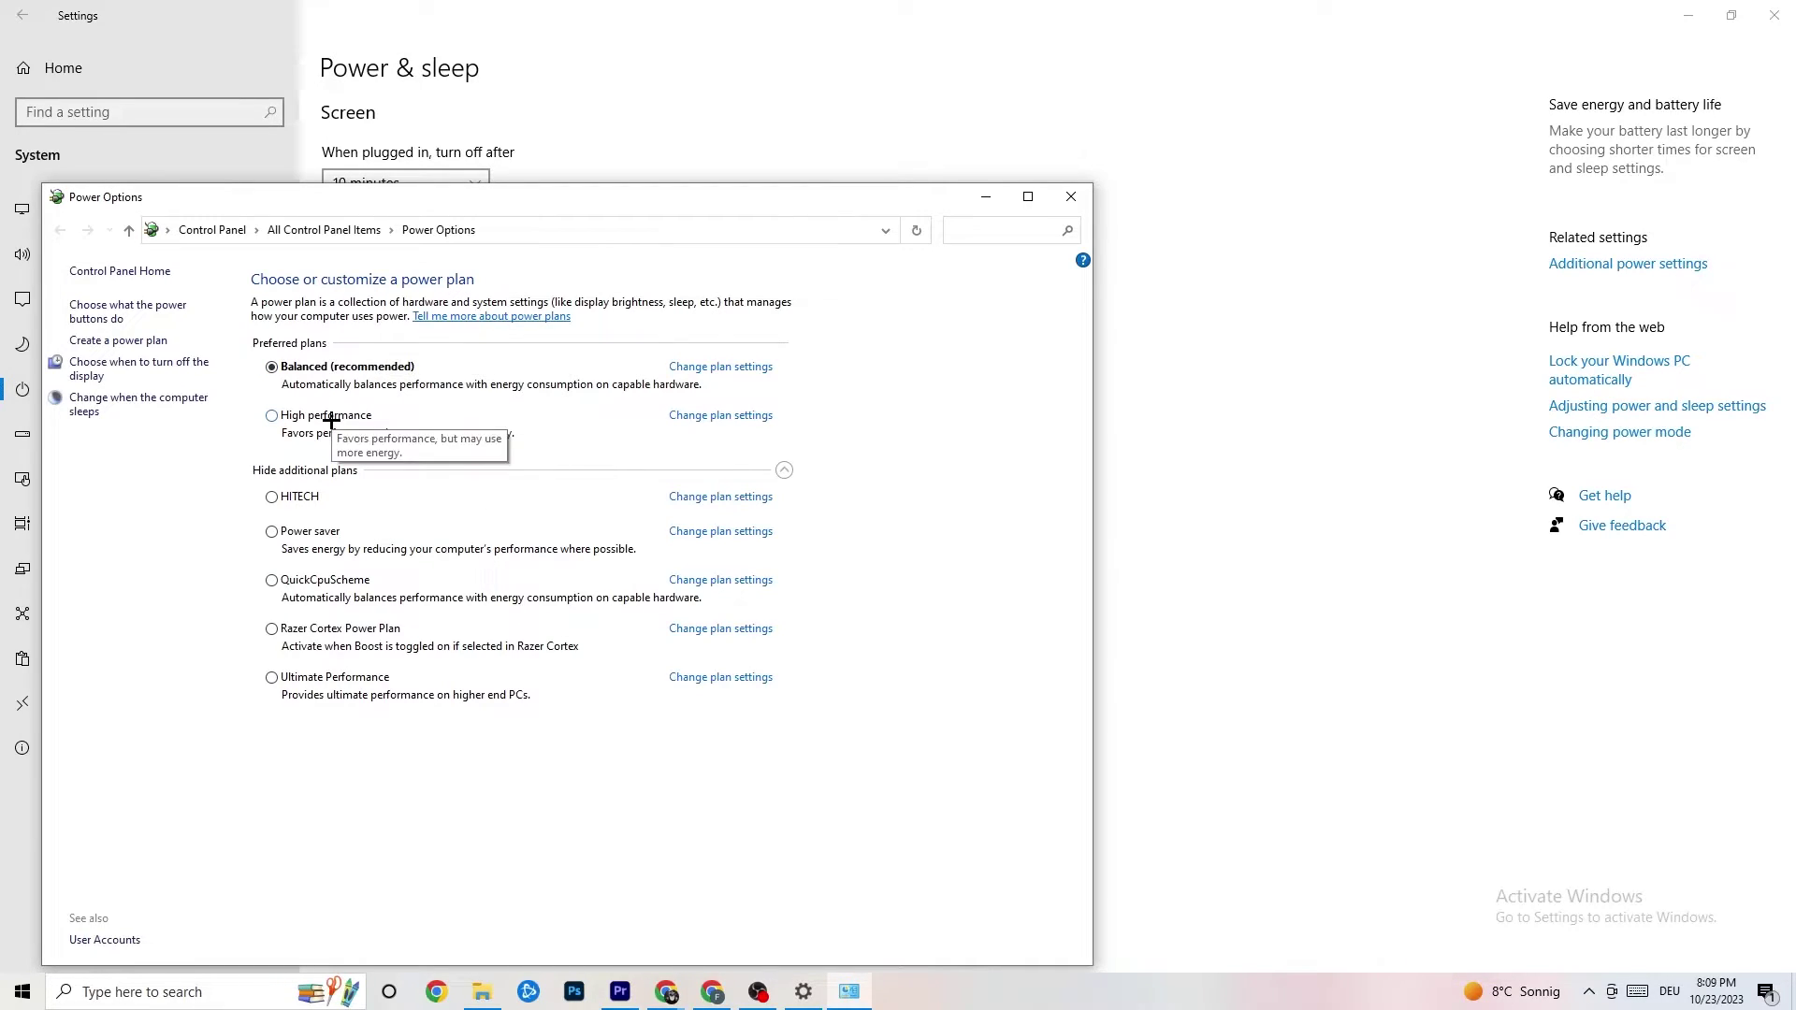
click(1071, 199)
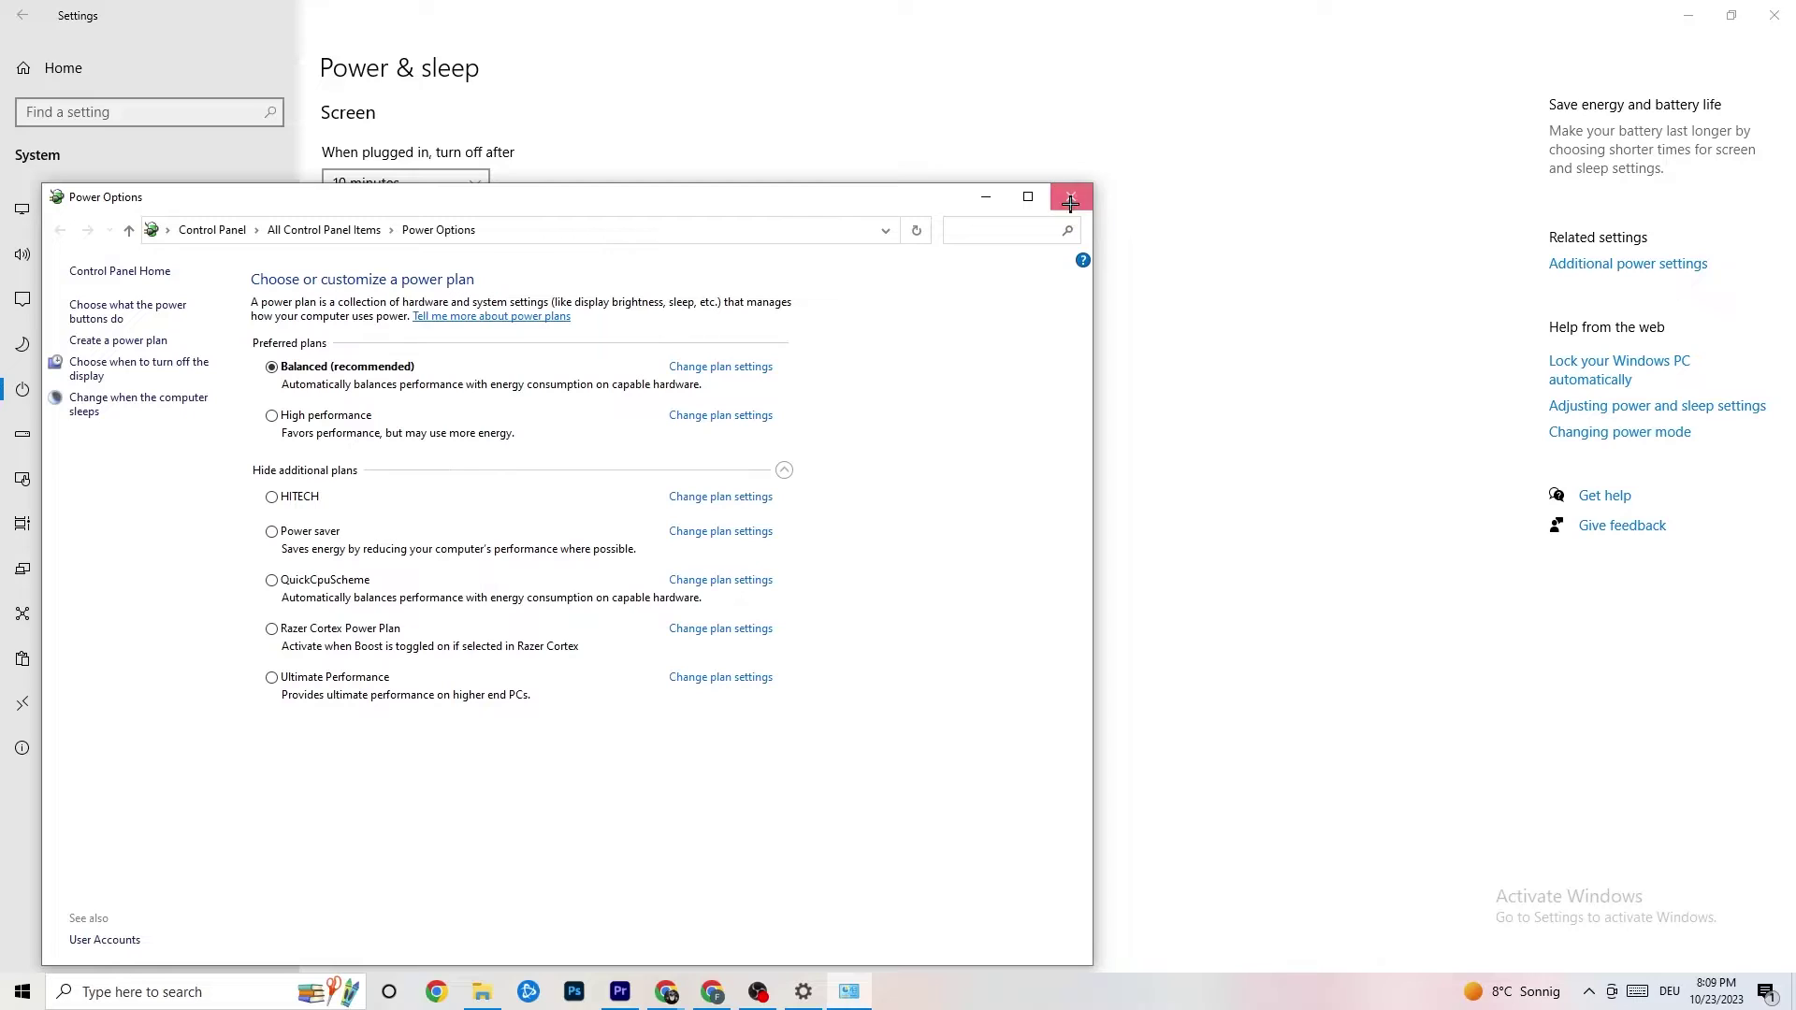
Review the storage usage and the Storage Sense configuration, including how often it can run, and return to the Storage page
click(116, 449)
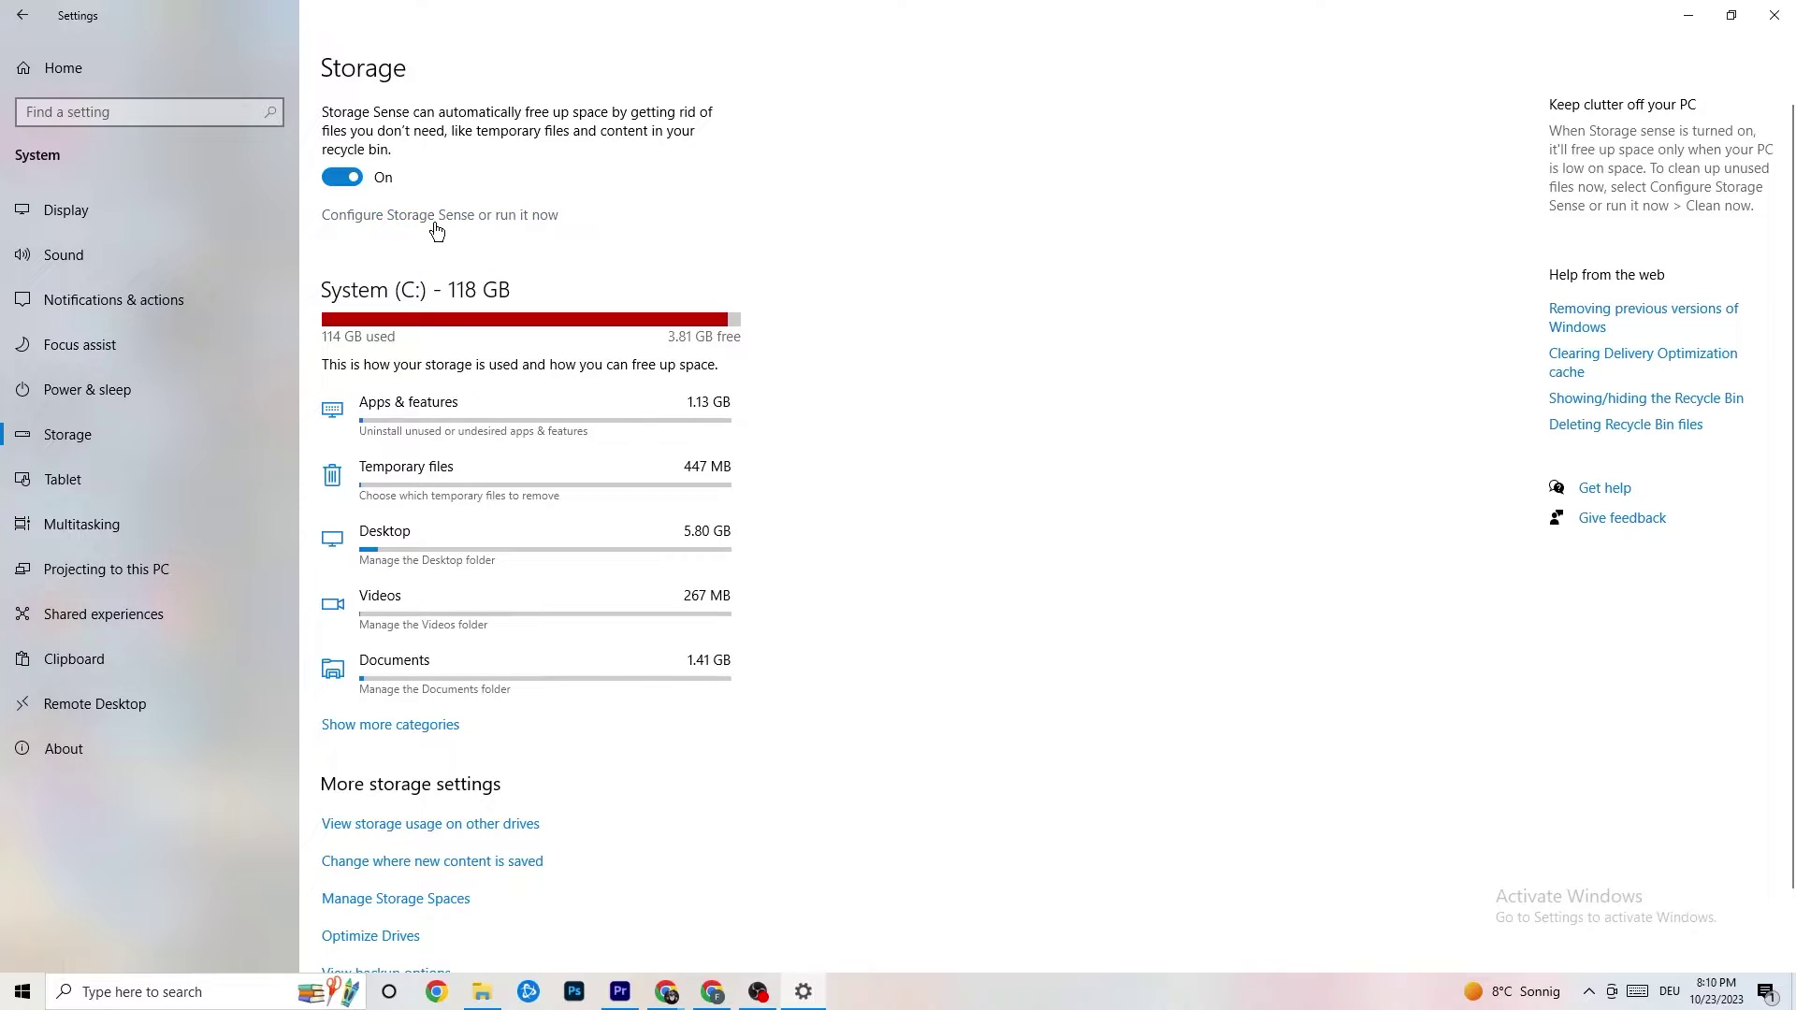
click(510, 219)
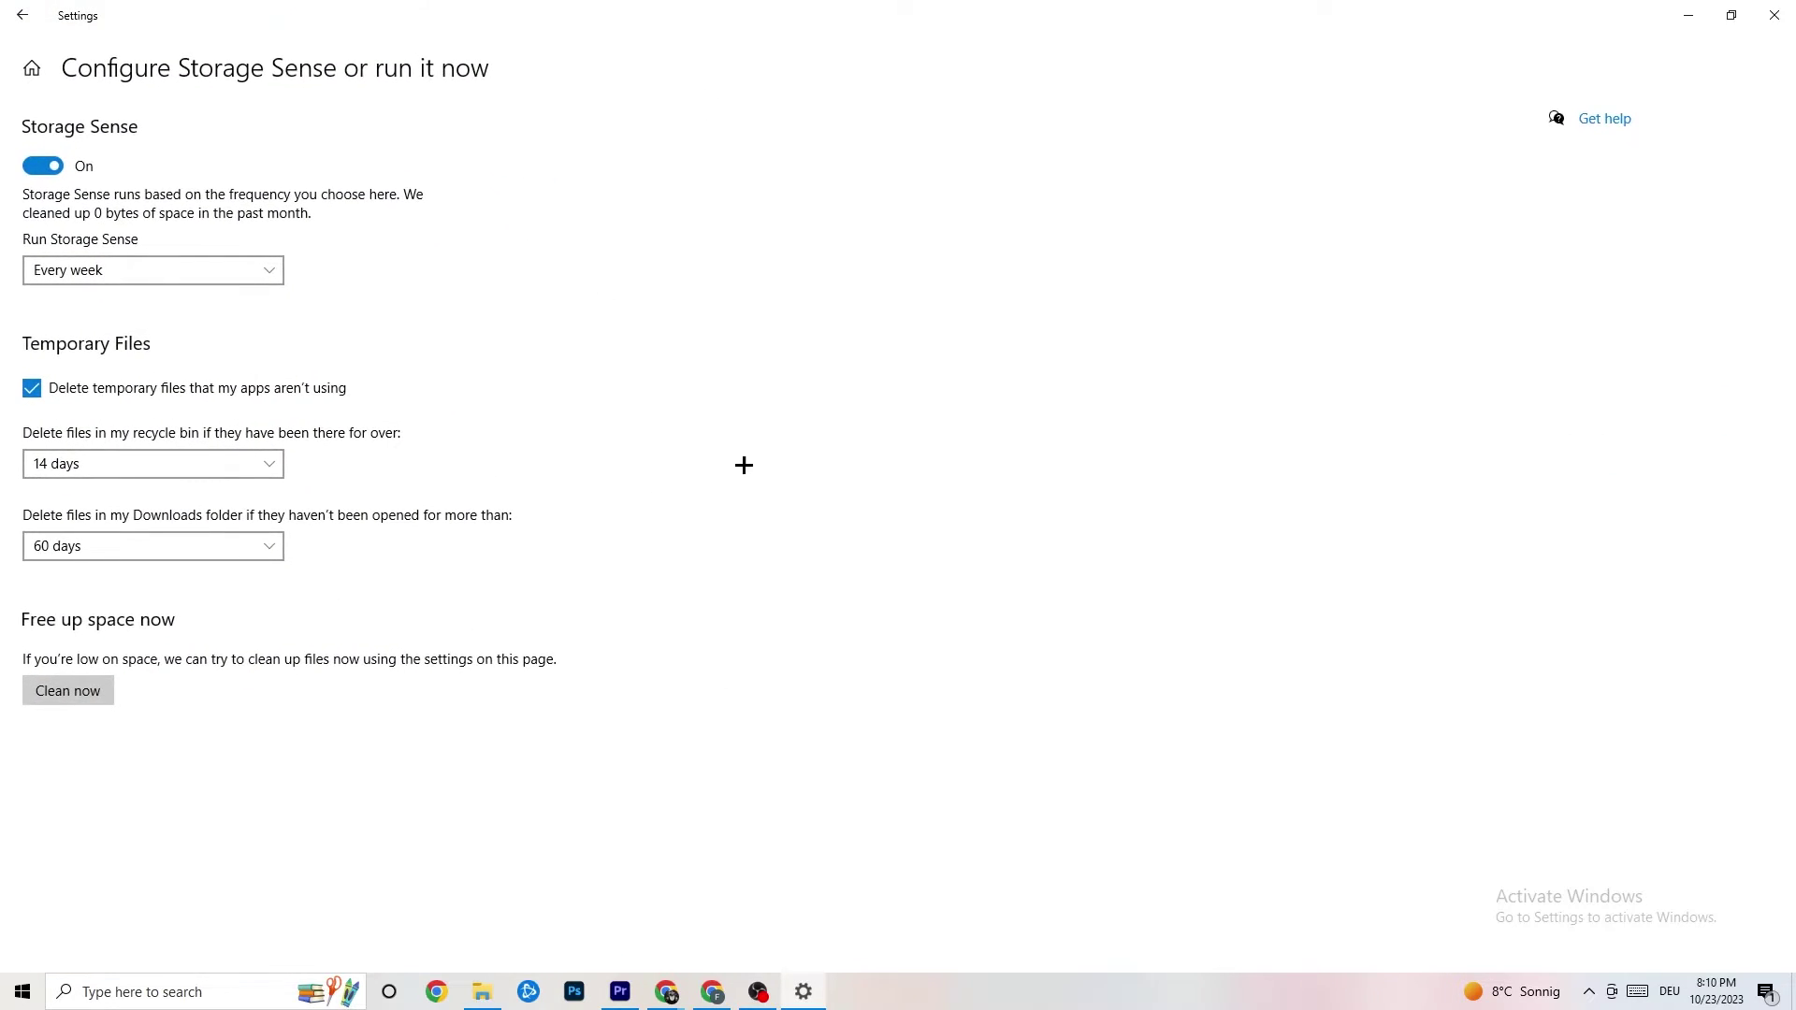
click(275, 281)
click(552, 267)
click(25, 16)
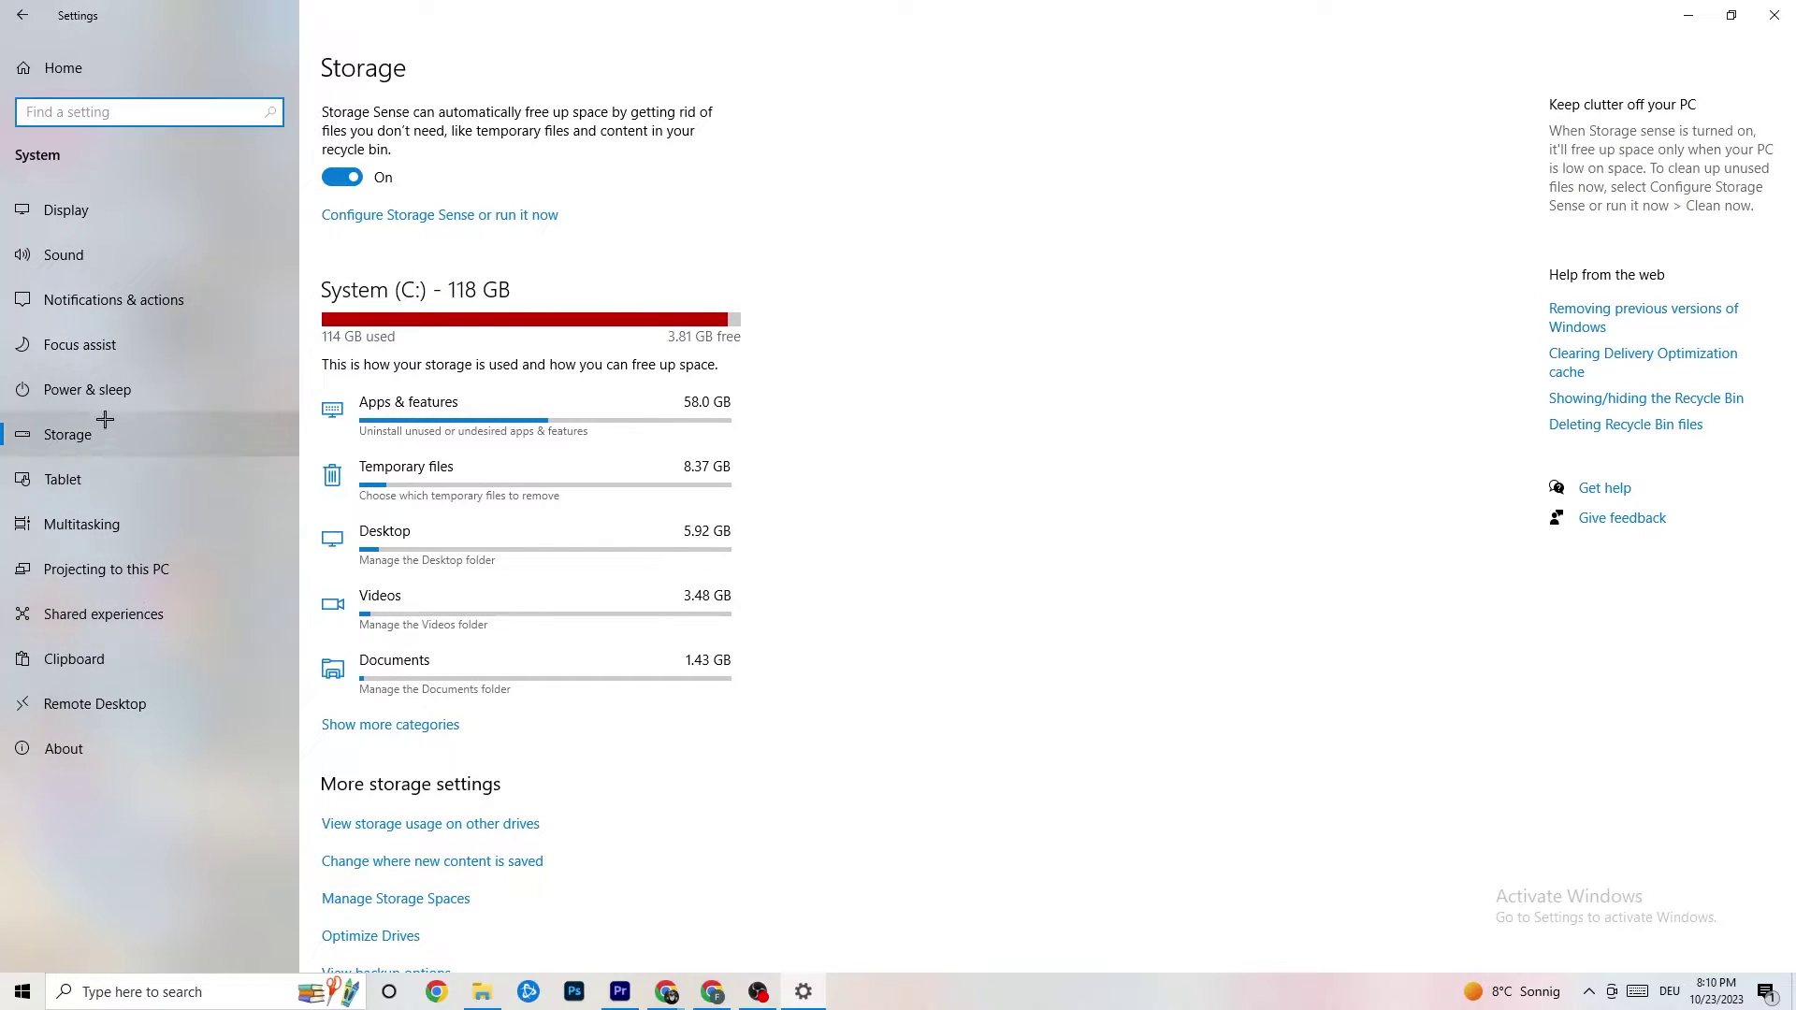
Check the Xbox Game Bar, Captures and Game Mode pages in the Windows gaming settings
click(20, 16)
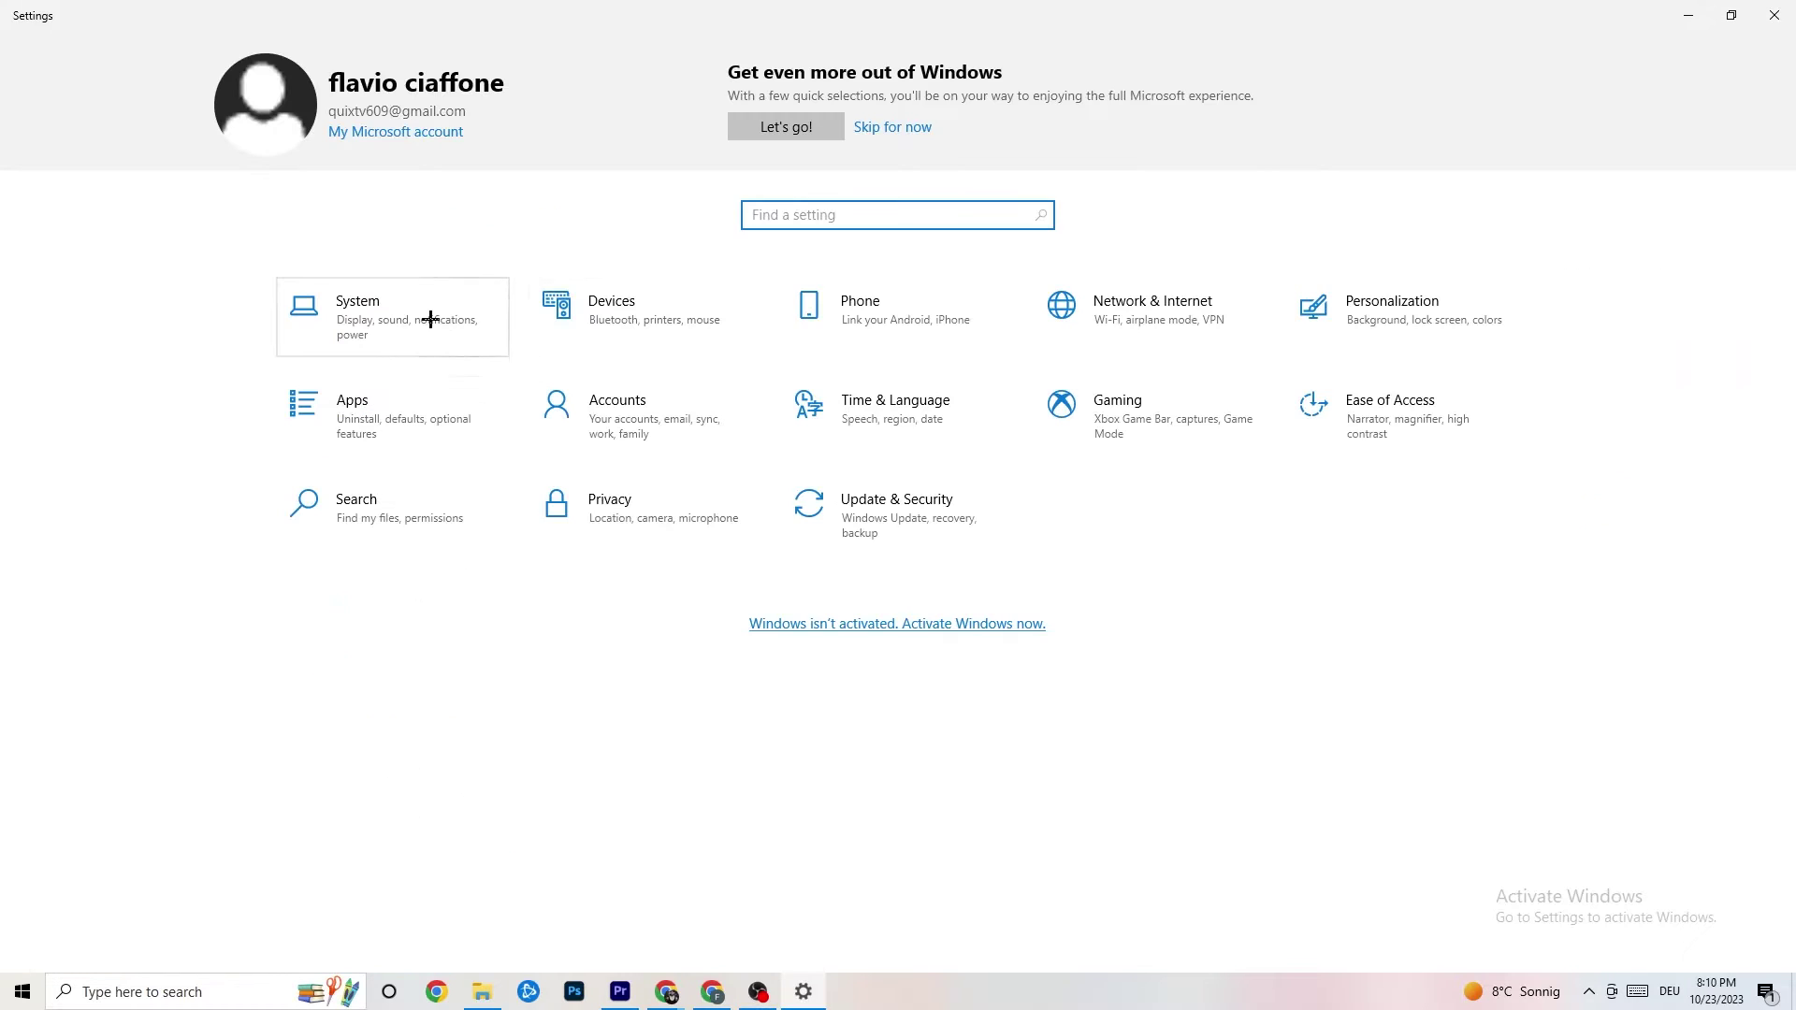
click(1171, 441)
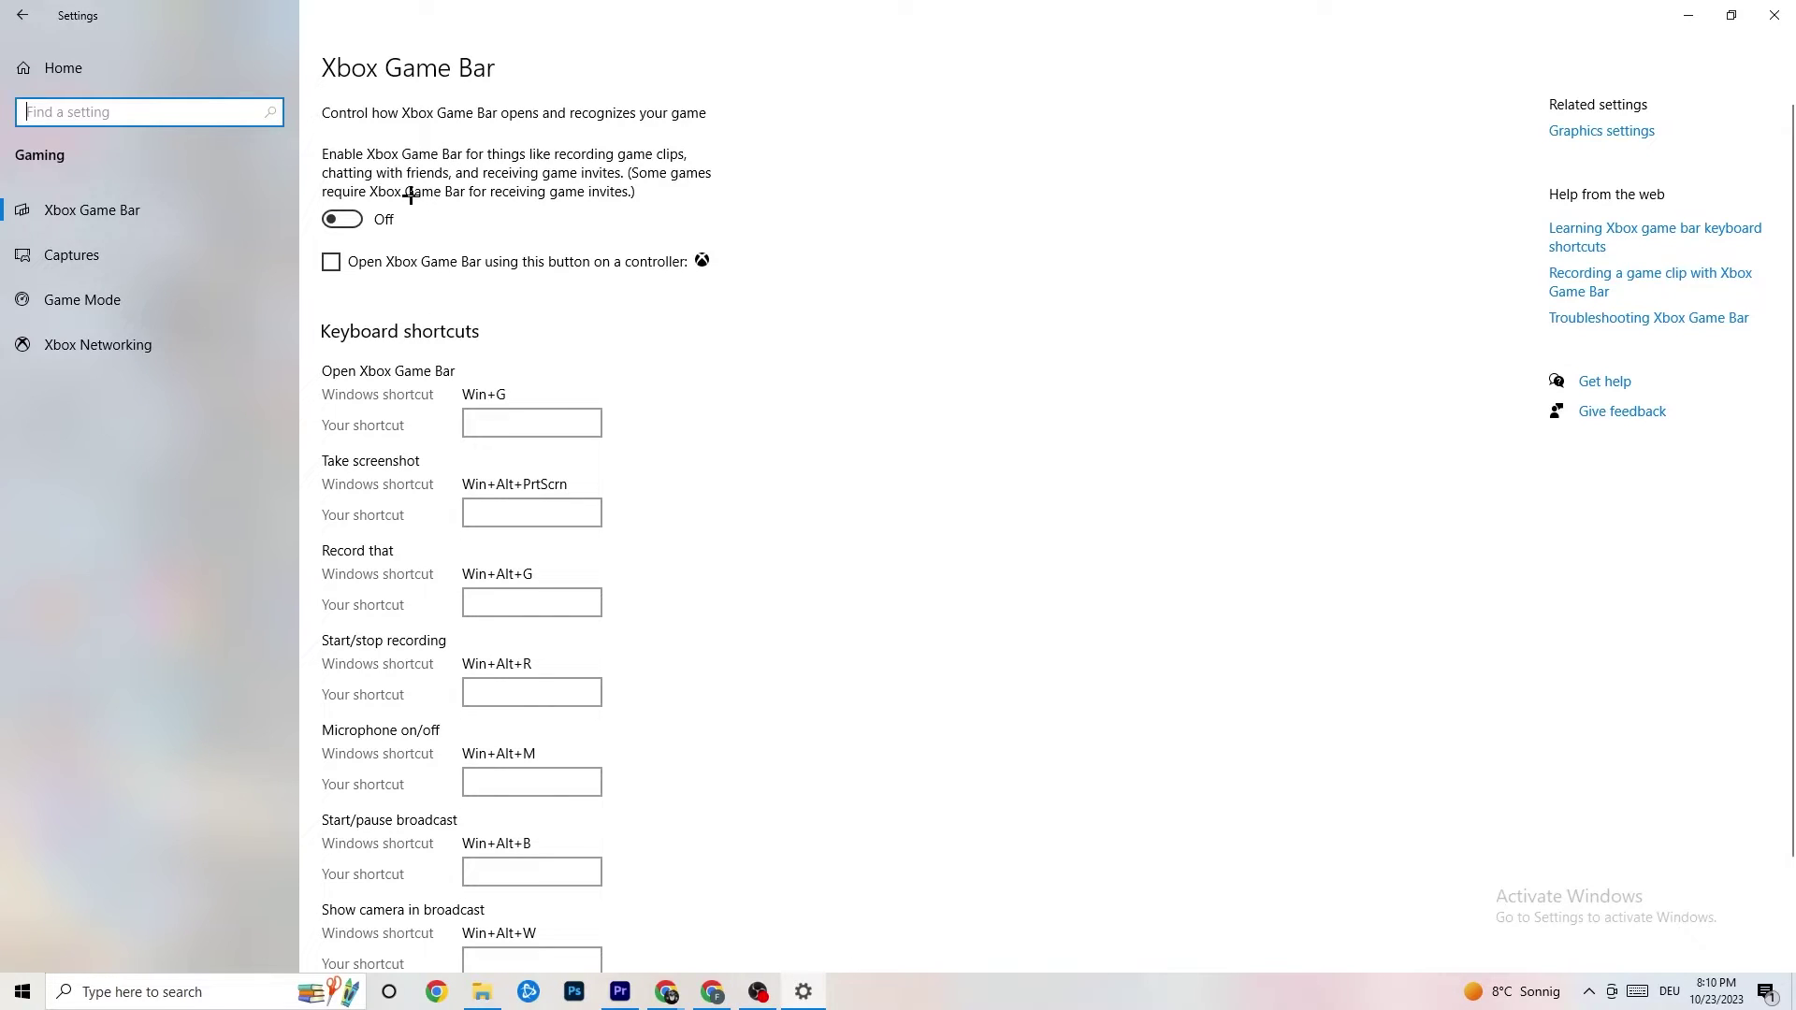
click(187, 256)
scroll(622, 398, down, 3)
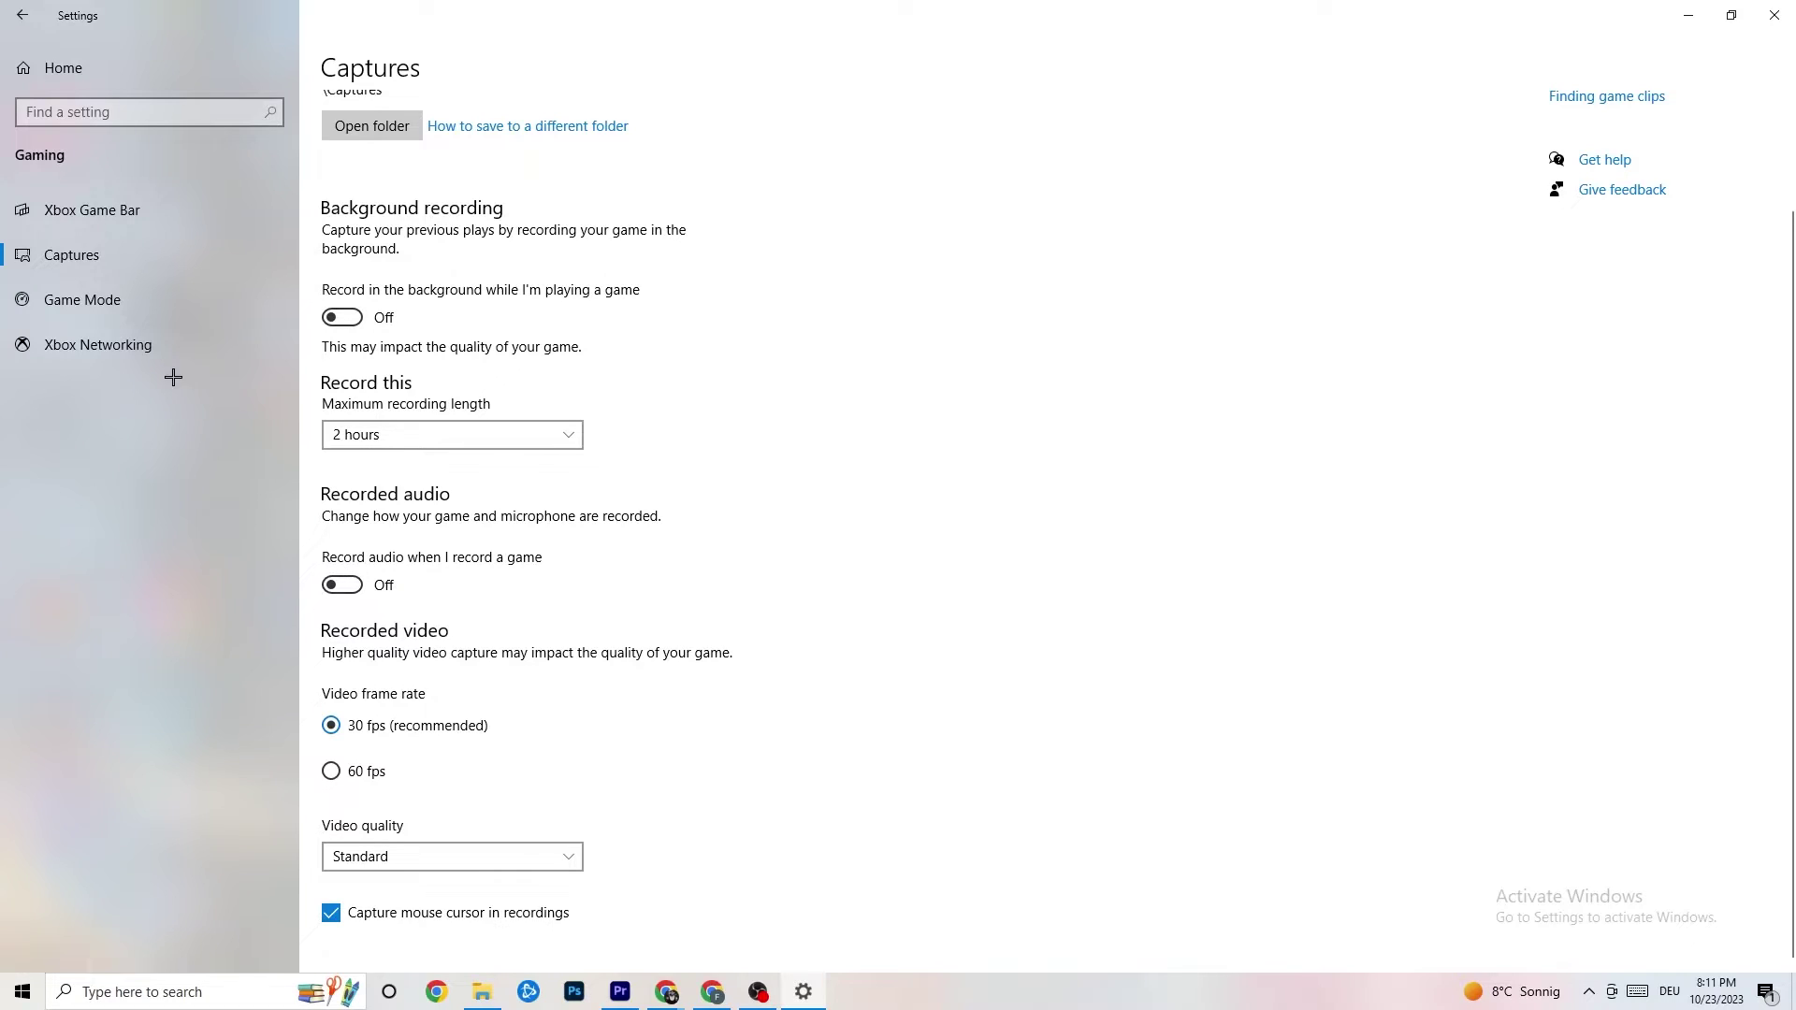
click(120, 294)
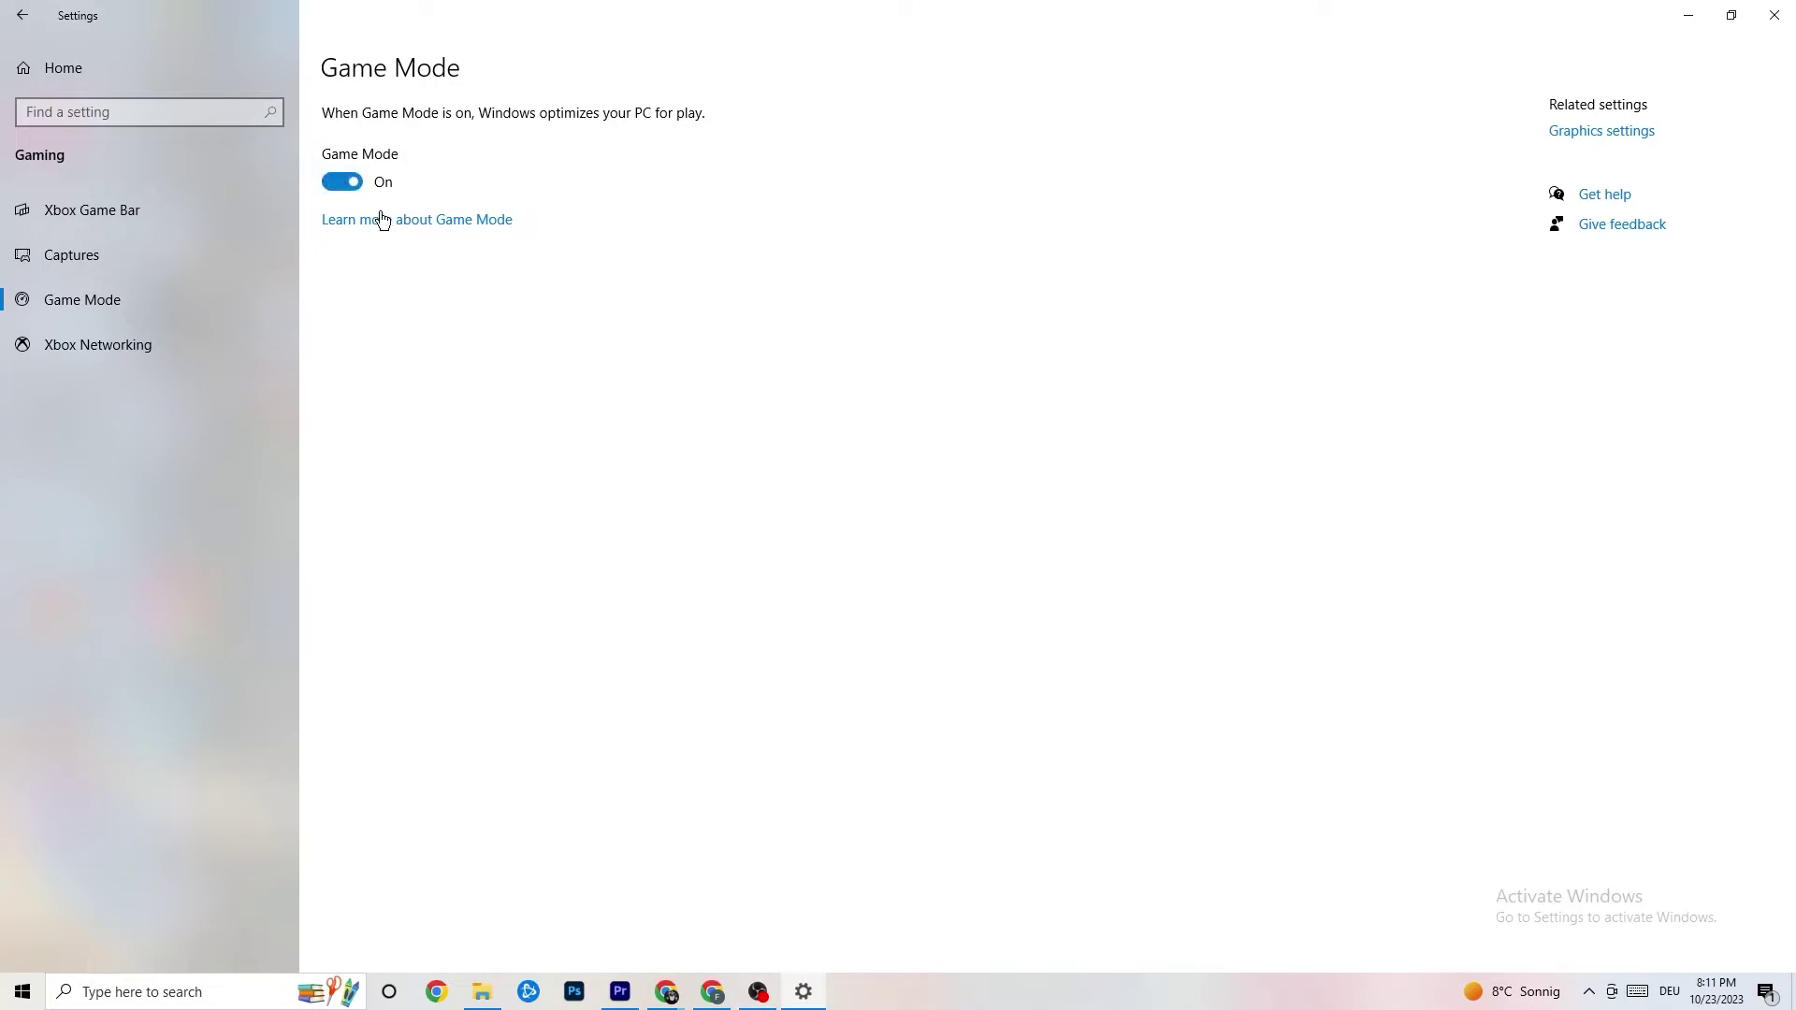
Check the Windows Update and Troubleshoot pages under Update & Security and close Settings
click(22, 15)
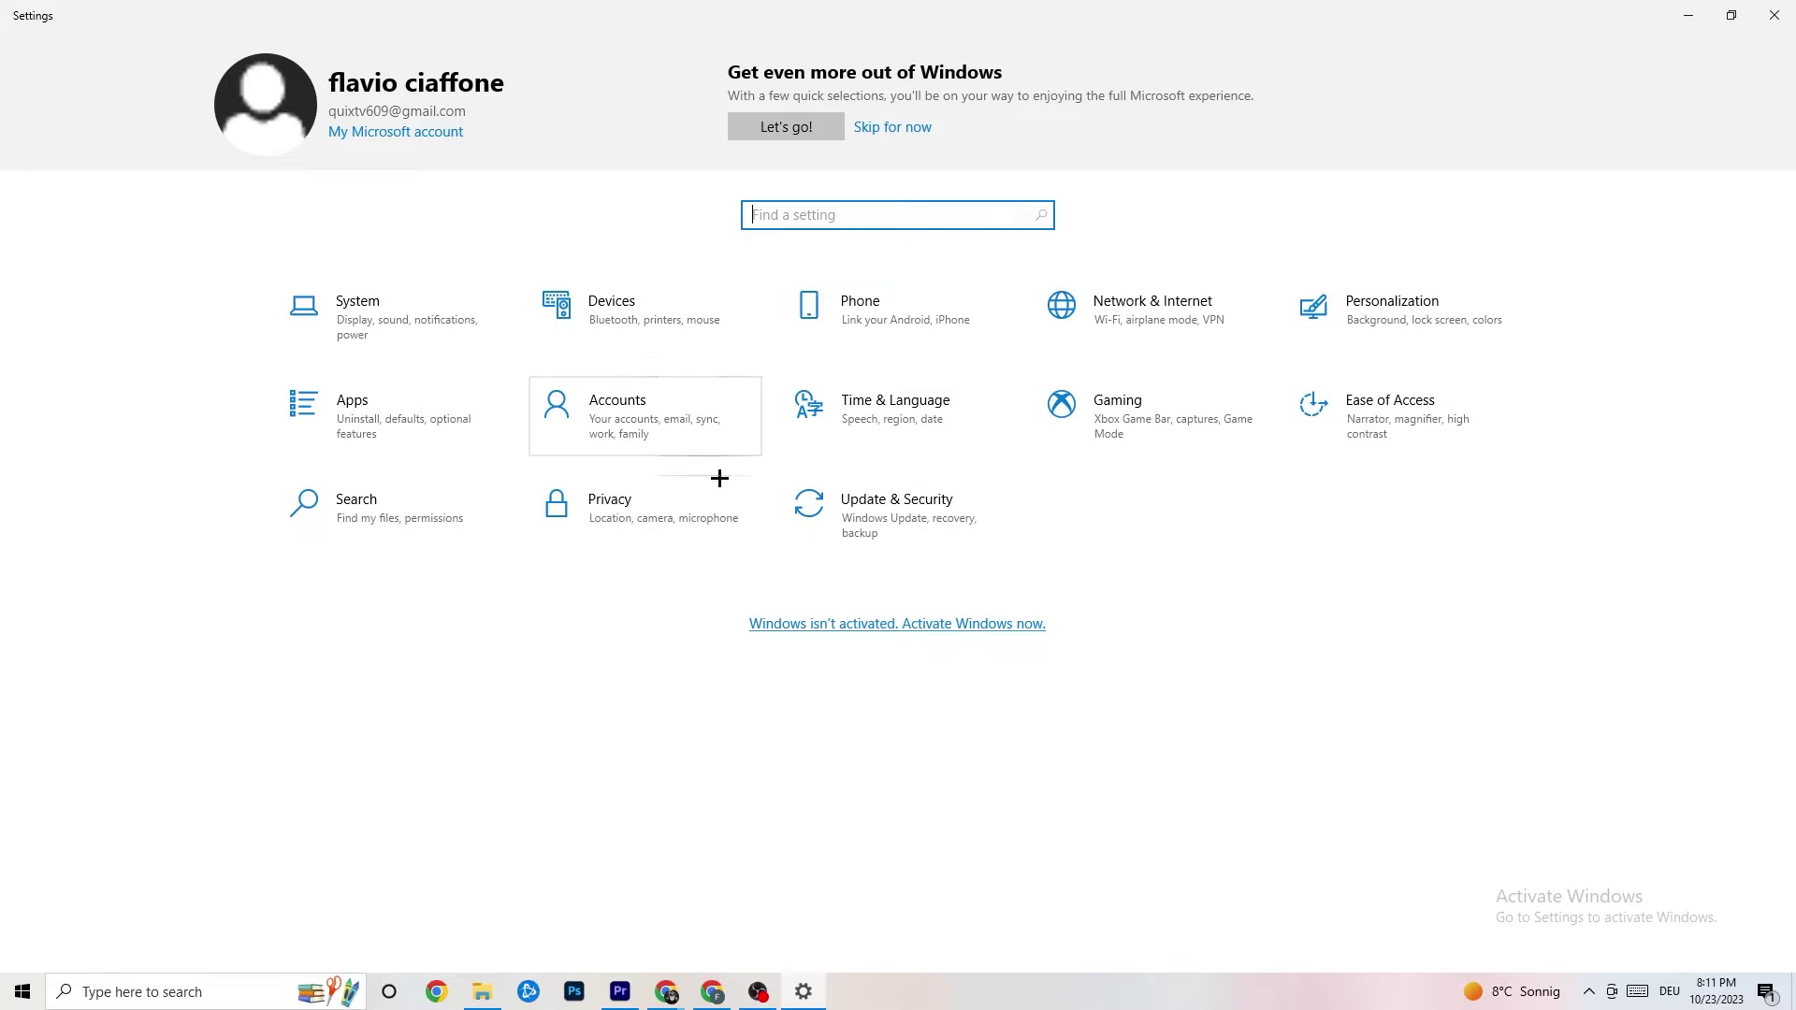
click(911, 506)
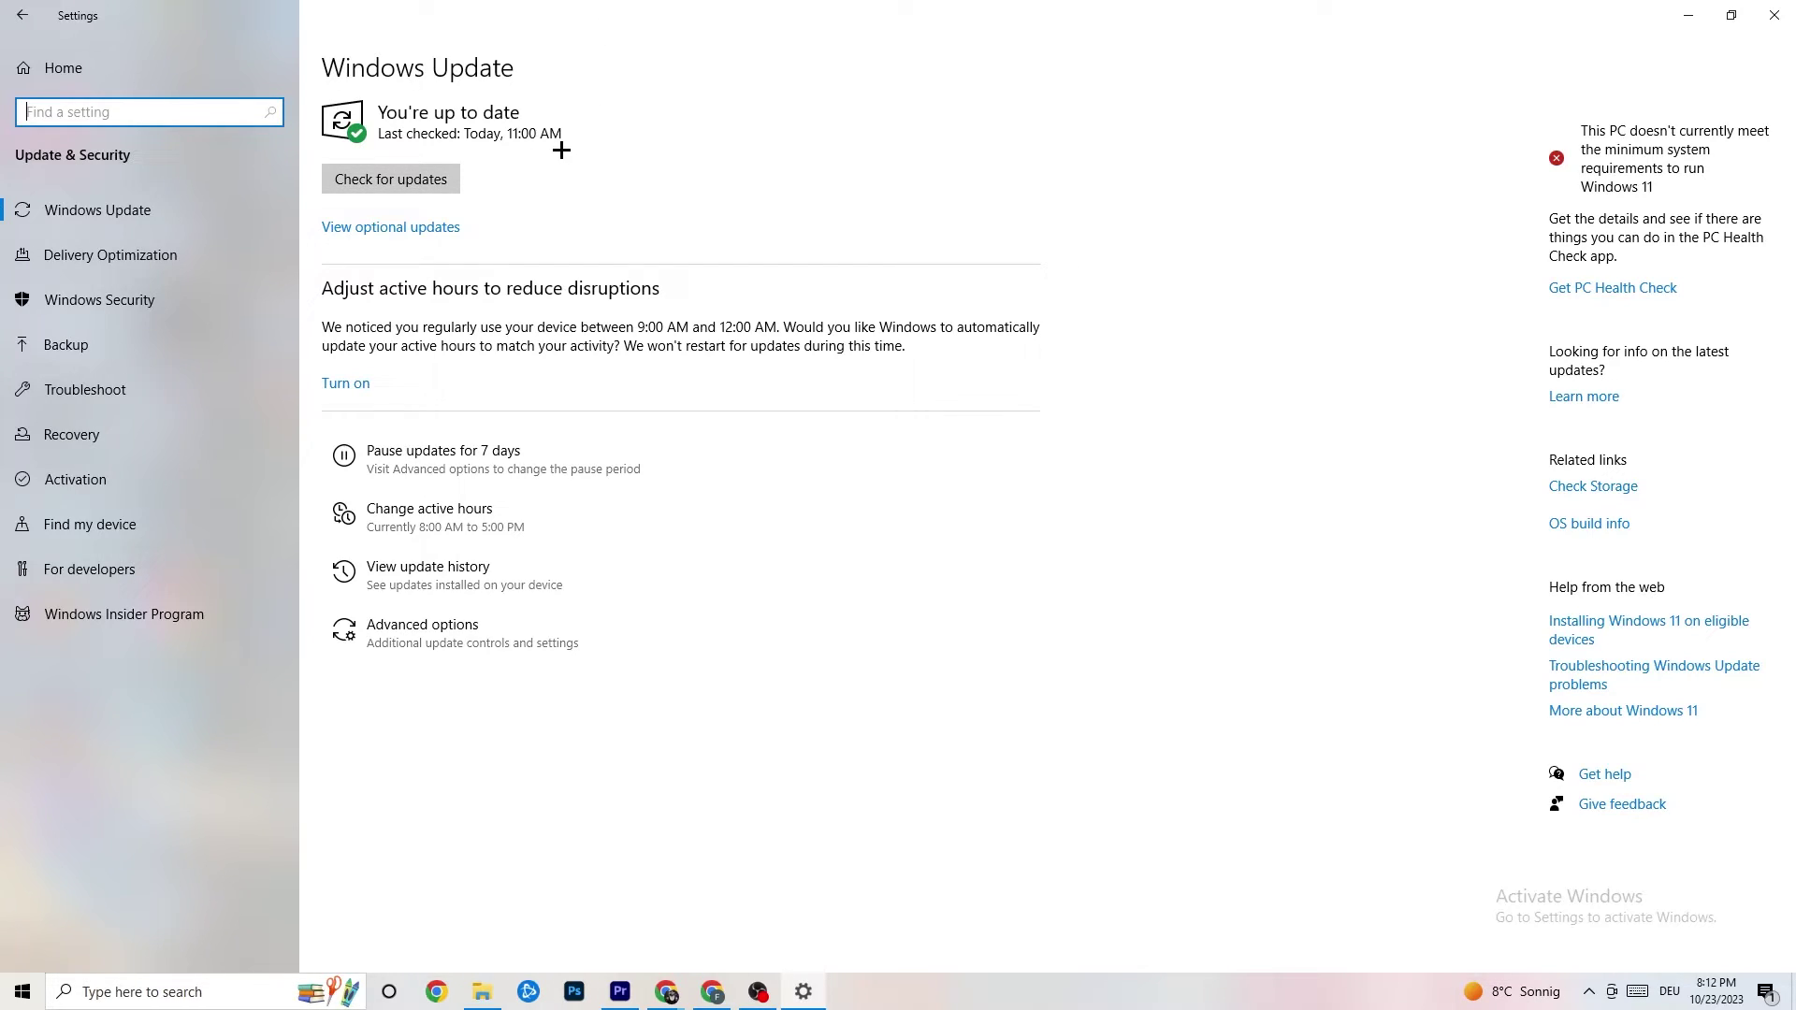
click(195, 210)
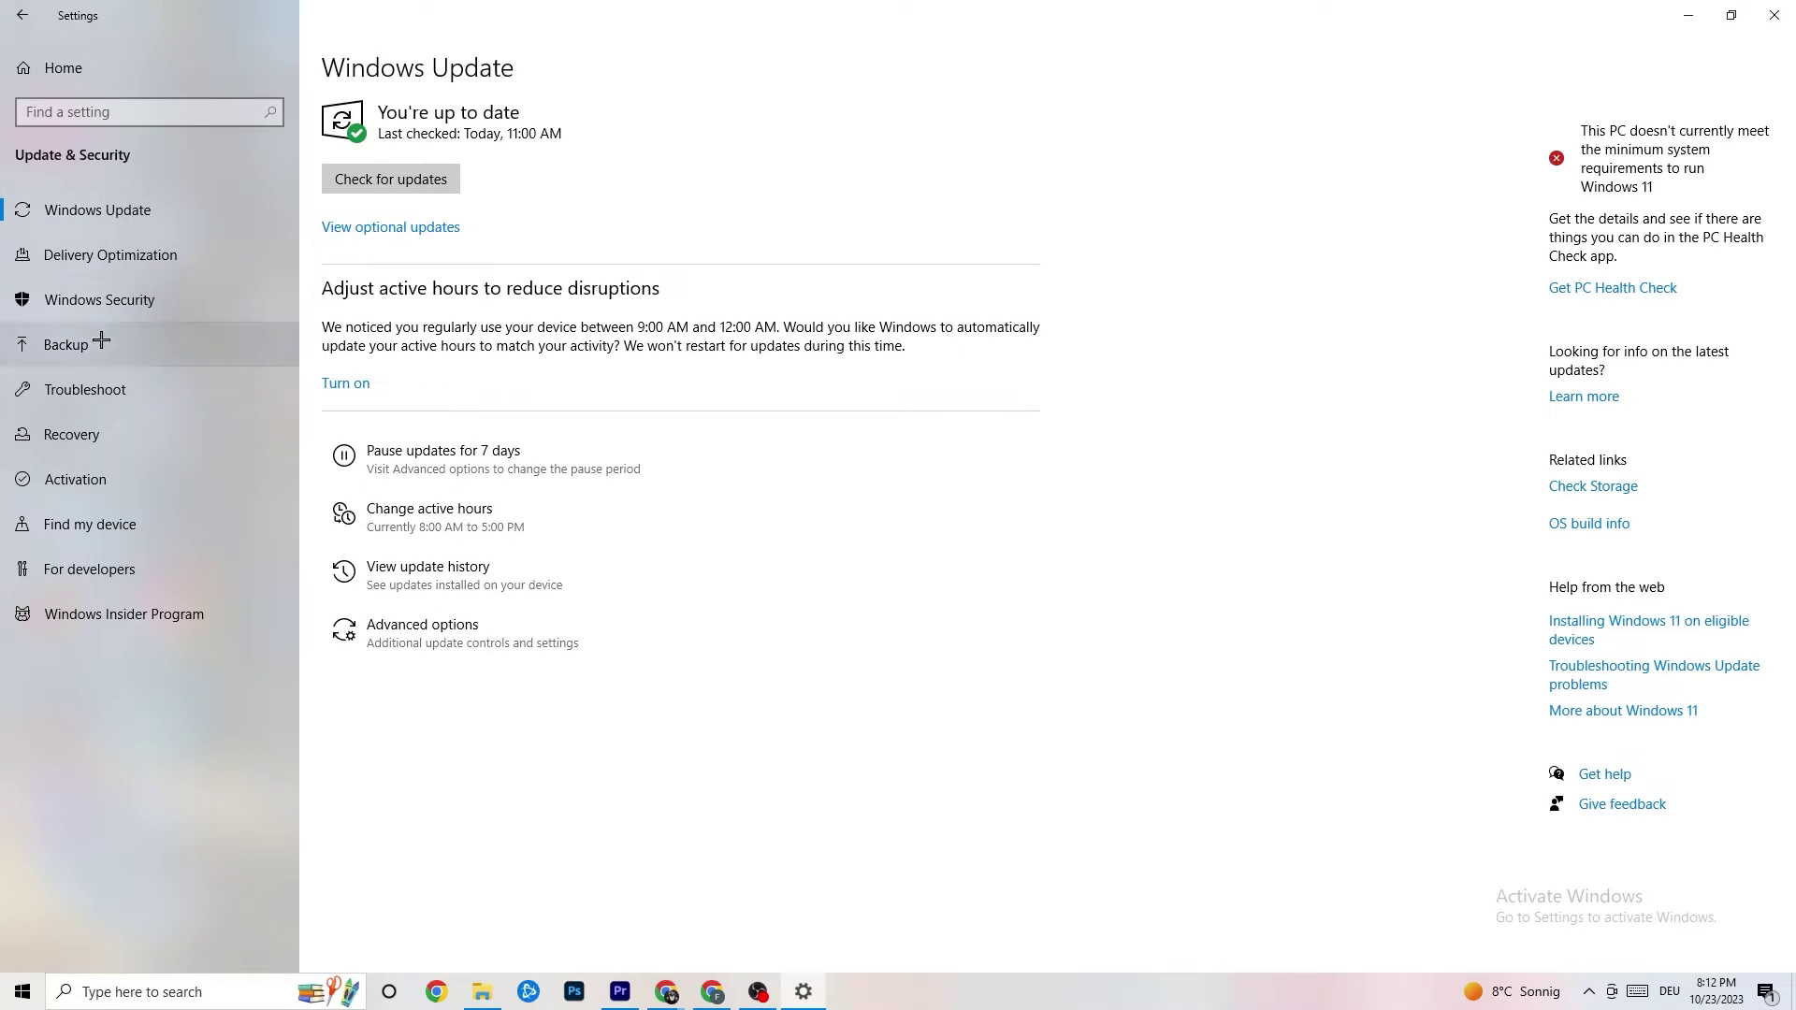
click(109, 389)
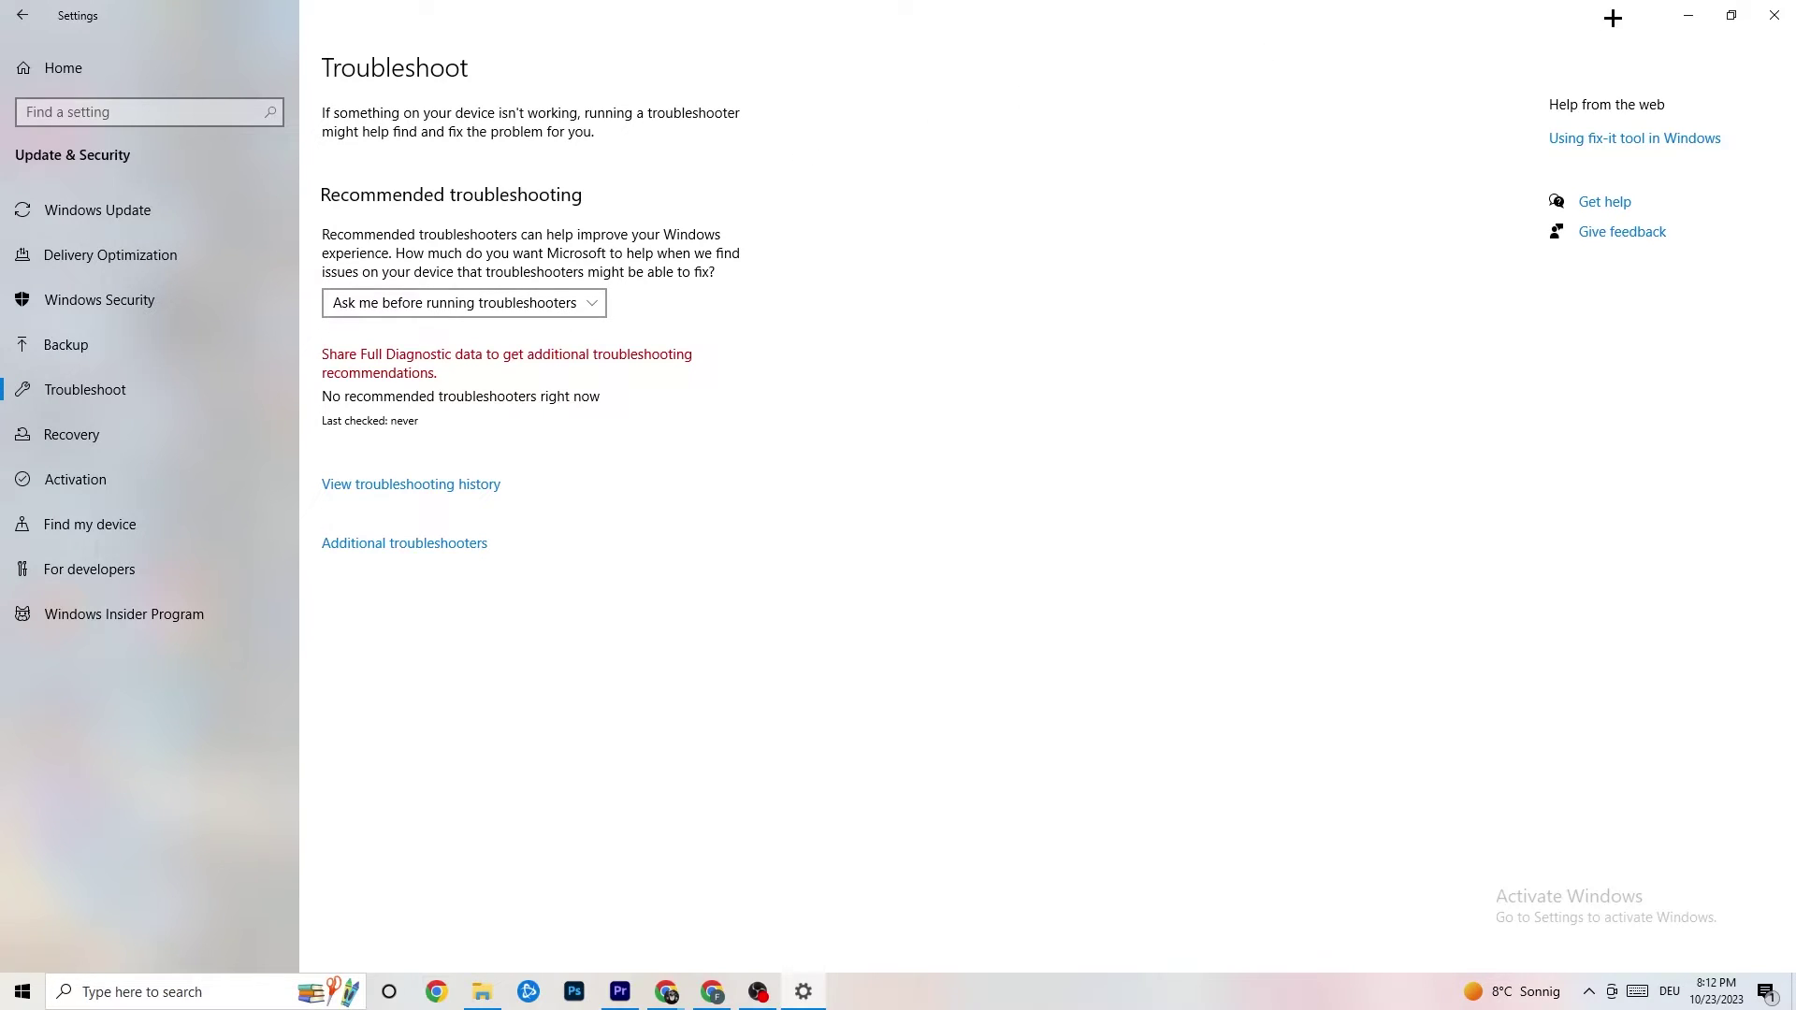
click(1775, 13)
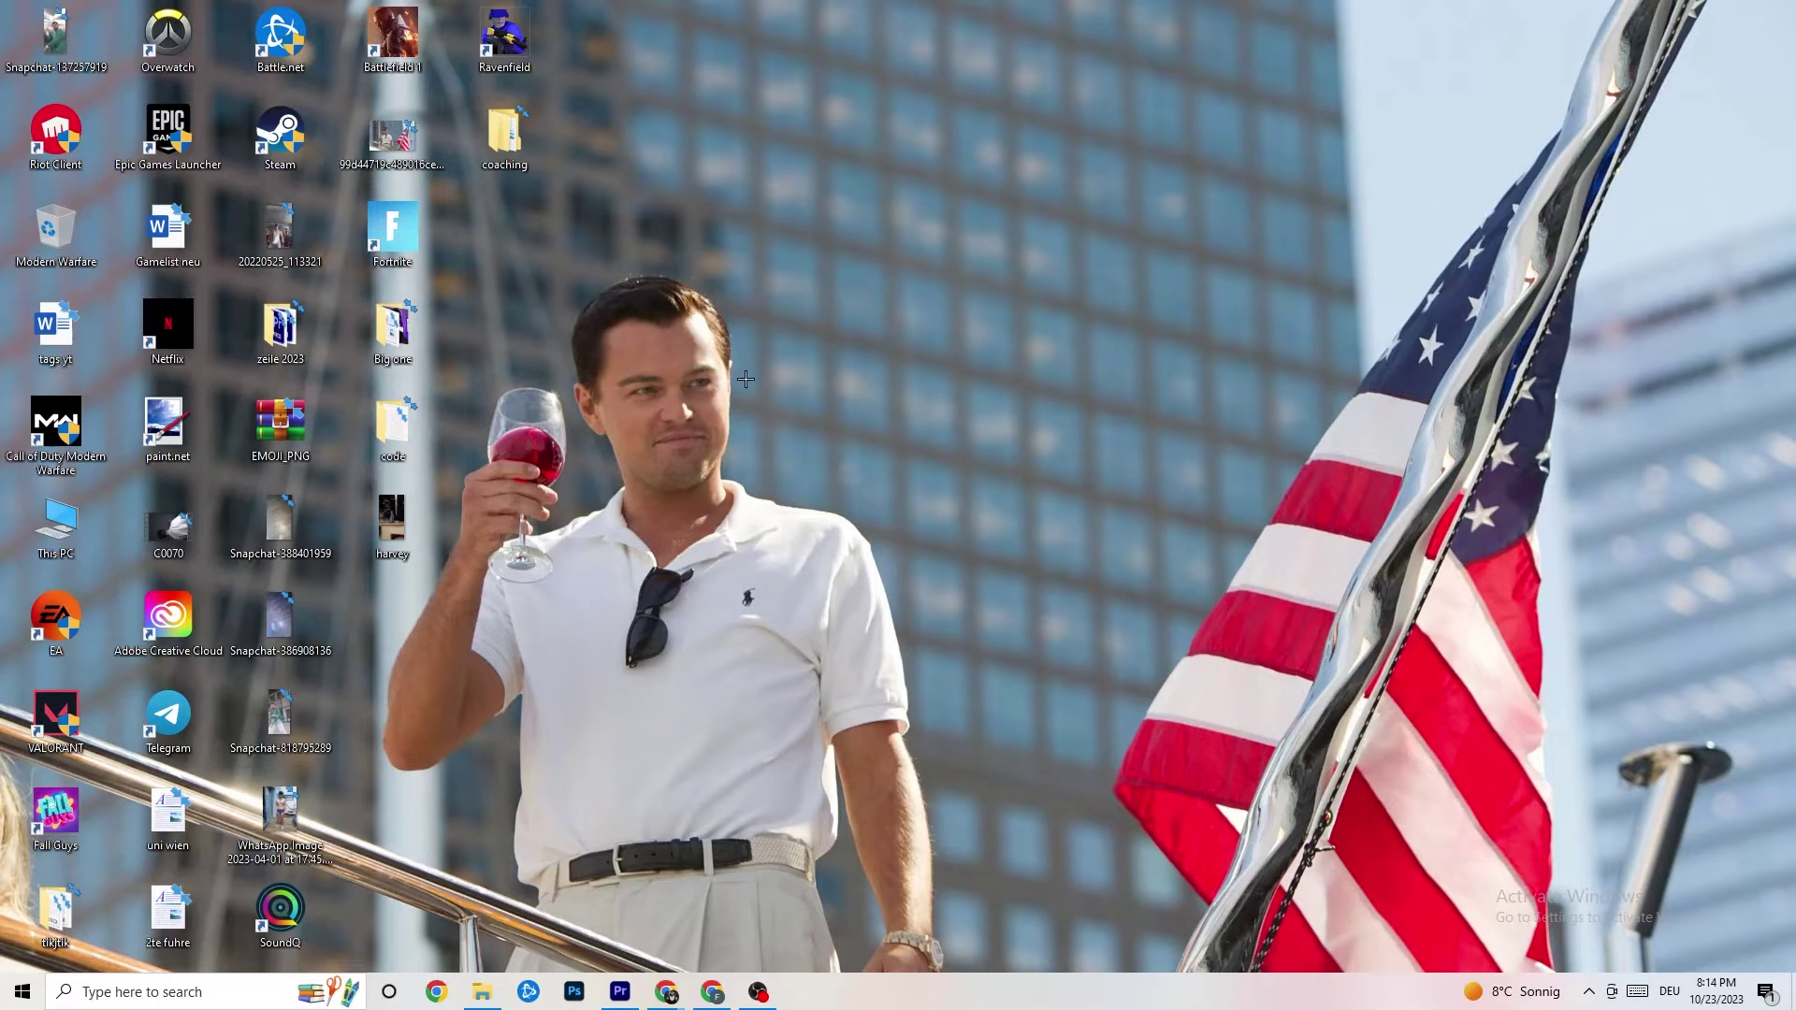
Open NVIDIA Control Panel from the desktop and review the 3D image settings with preview
right_click(804, 242)
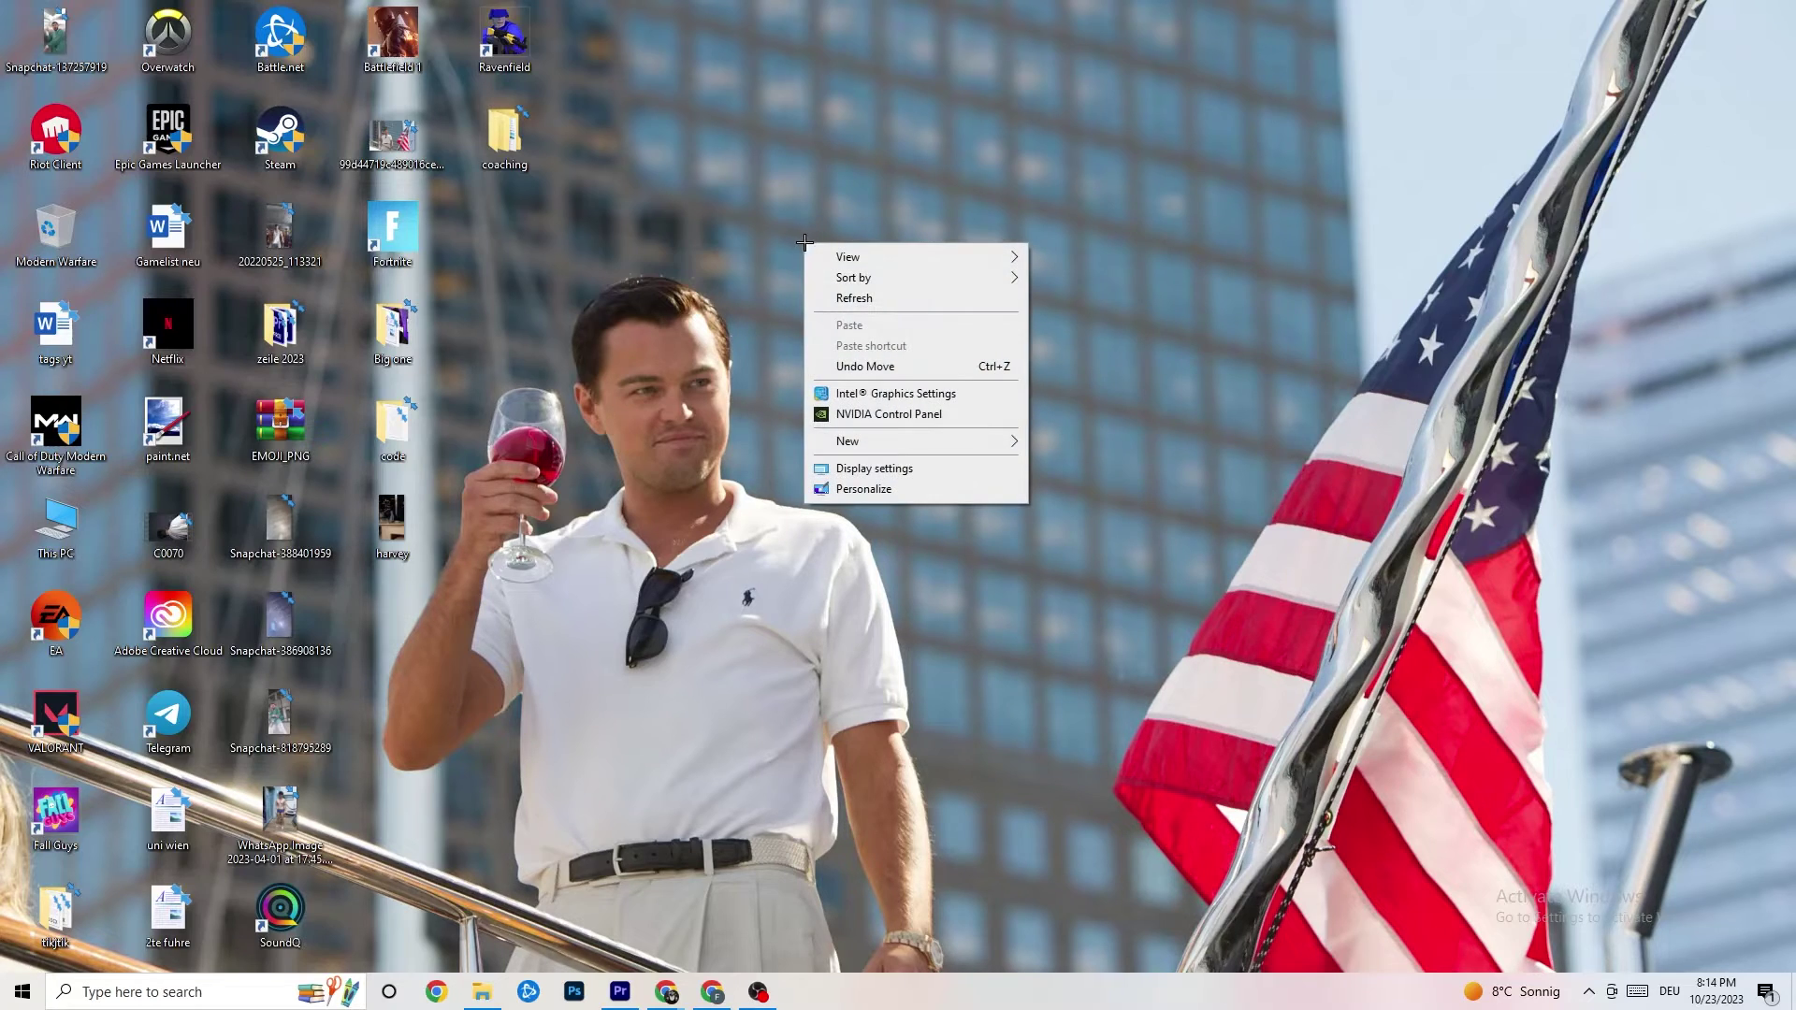
click(869, 415)
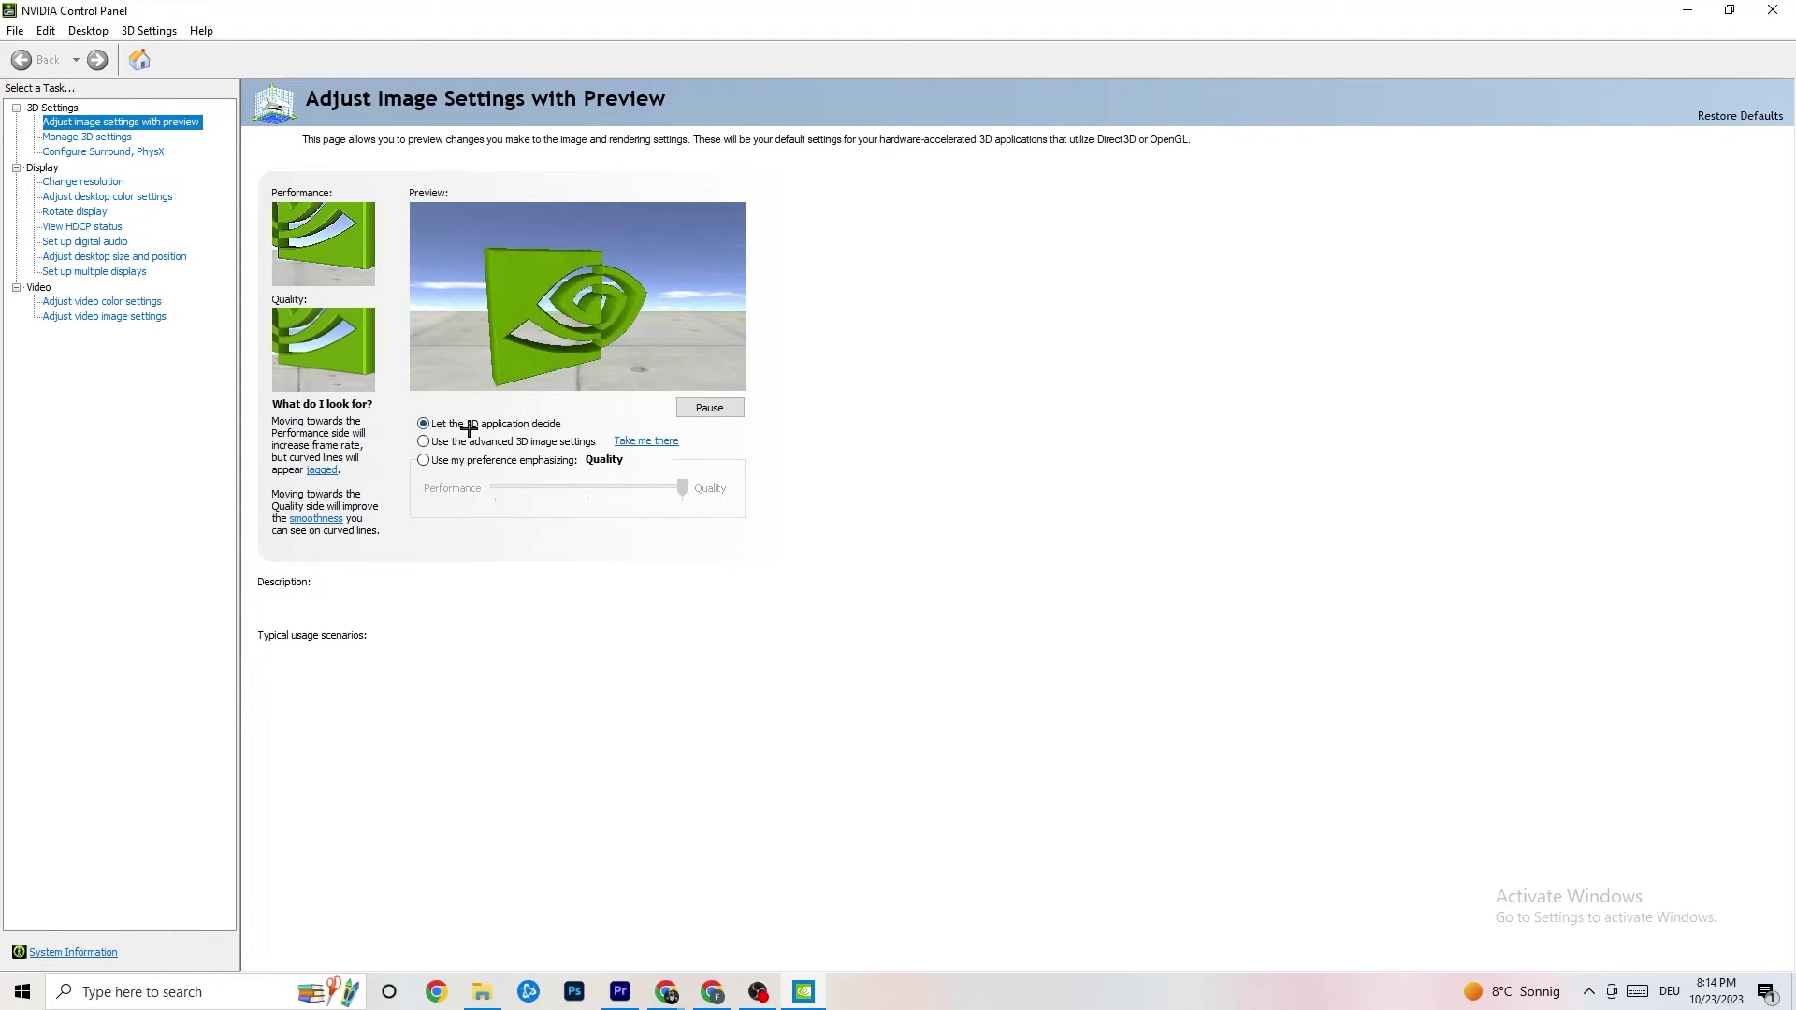
mouse_move(509, 441)
mouse_move(588, 484)
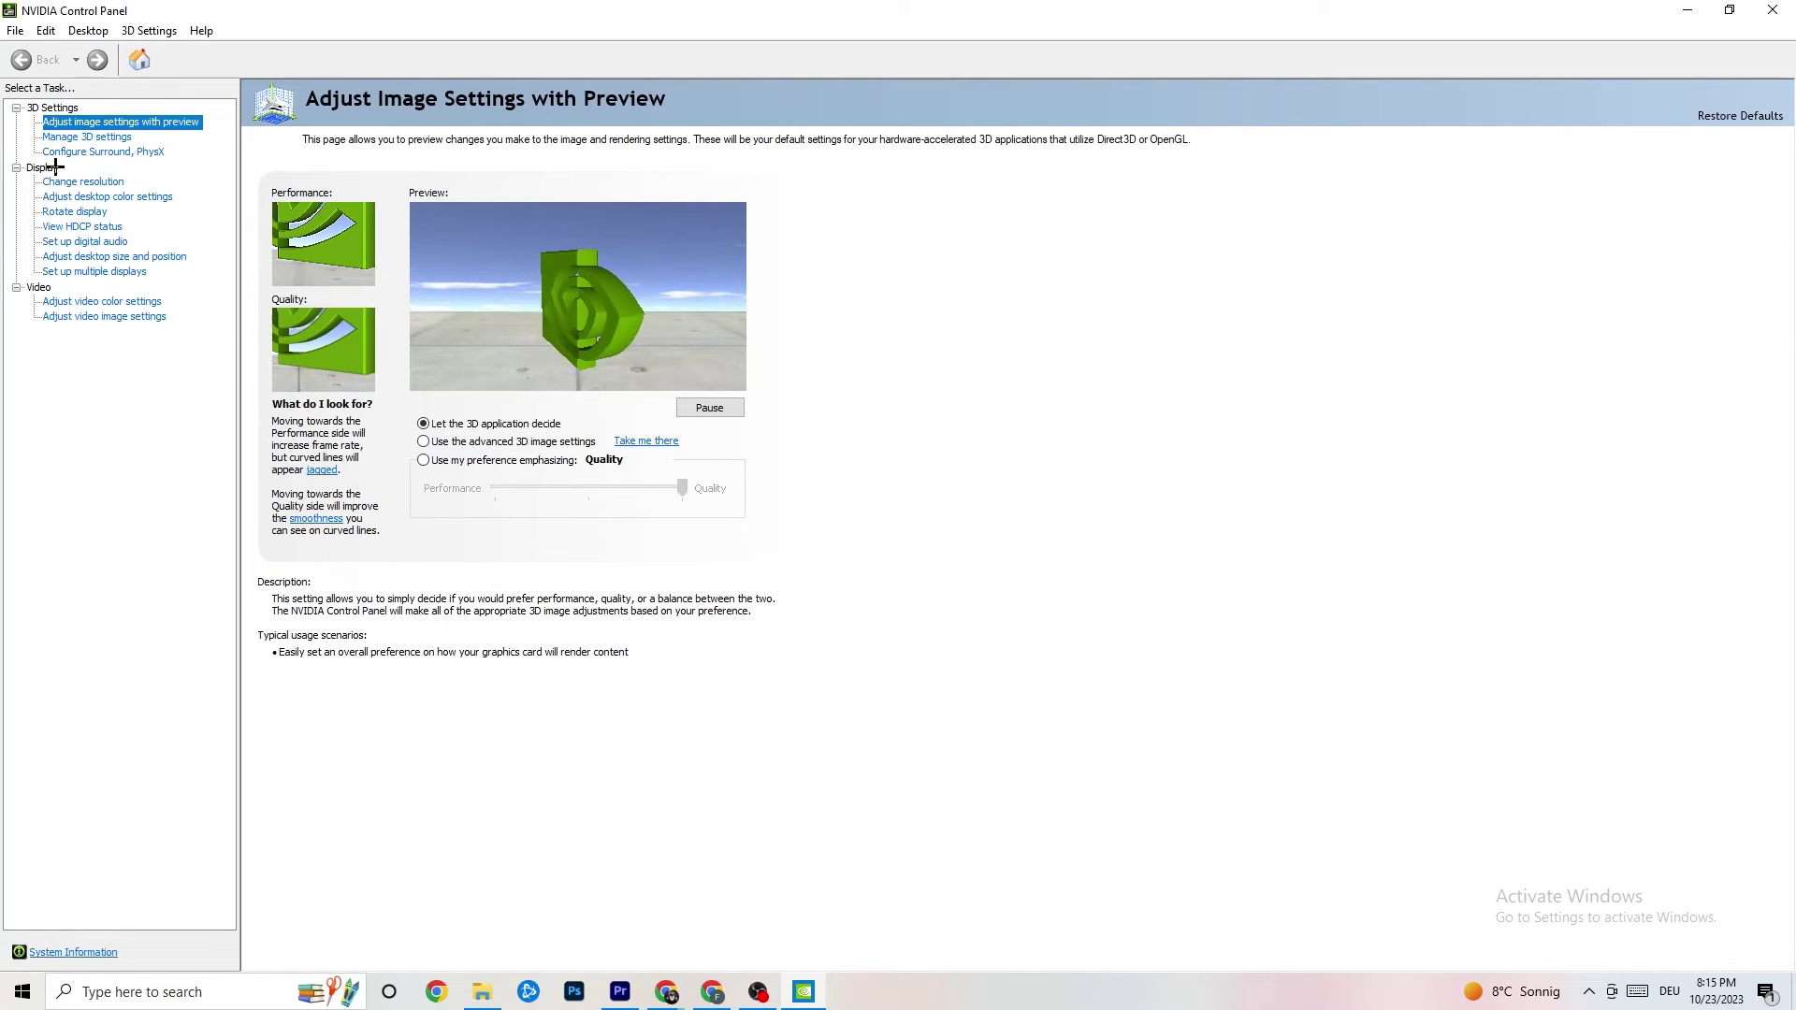
View the display resolution and refresh rate settings in NVIDIA Control Panel and close it
click(77, 184)
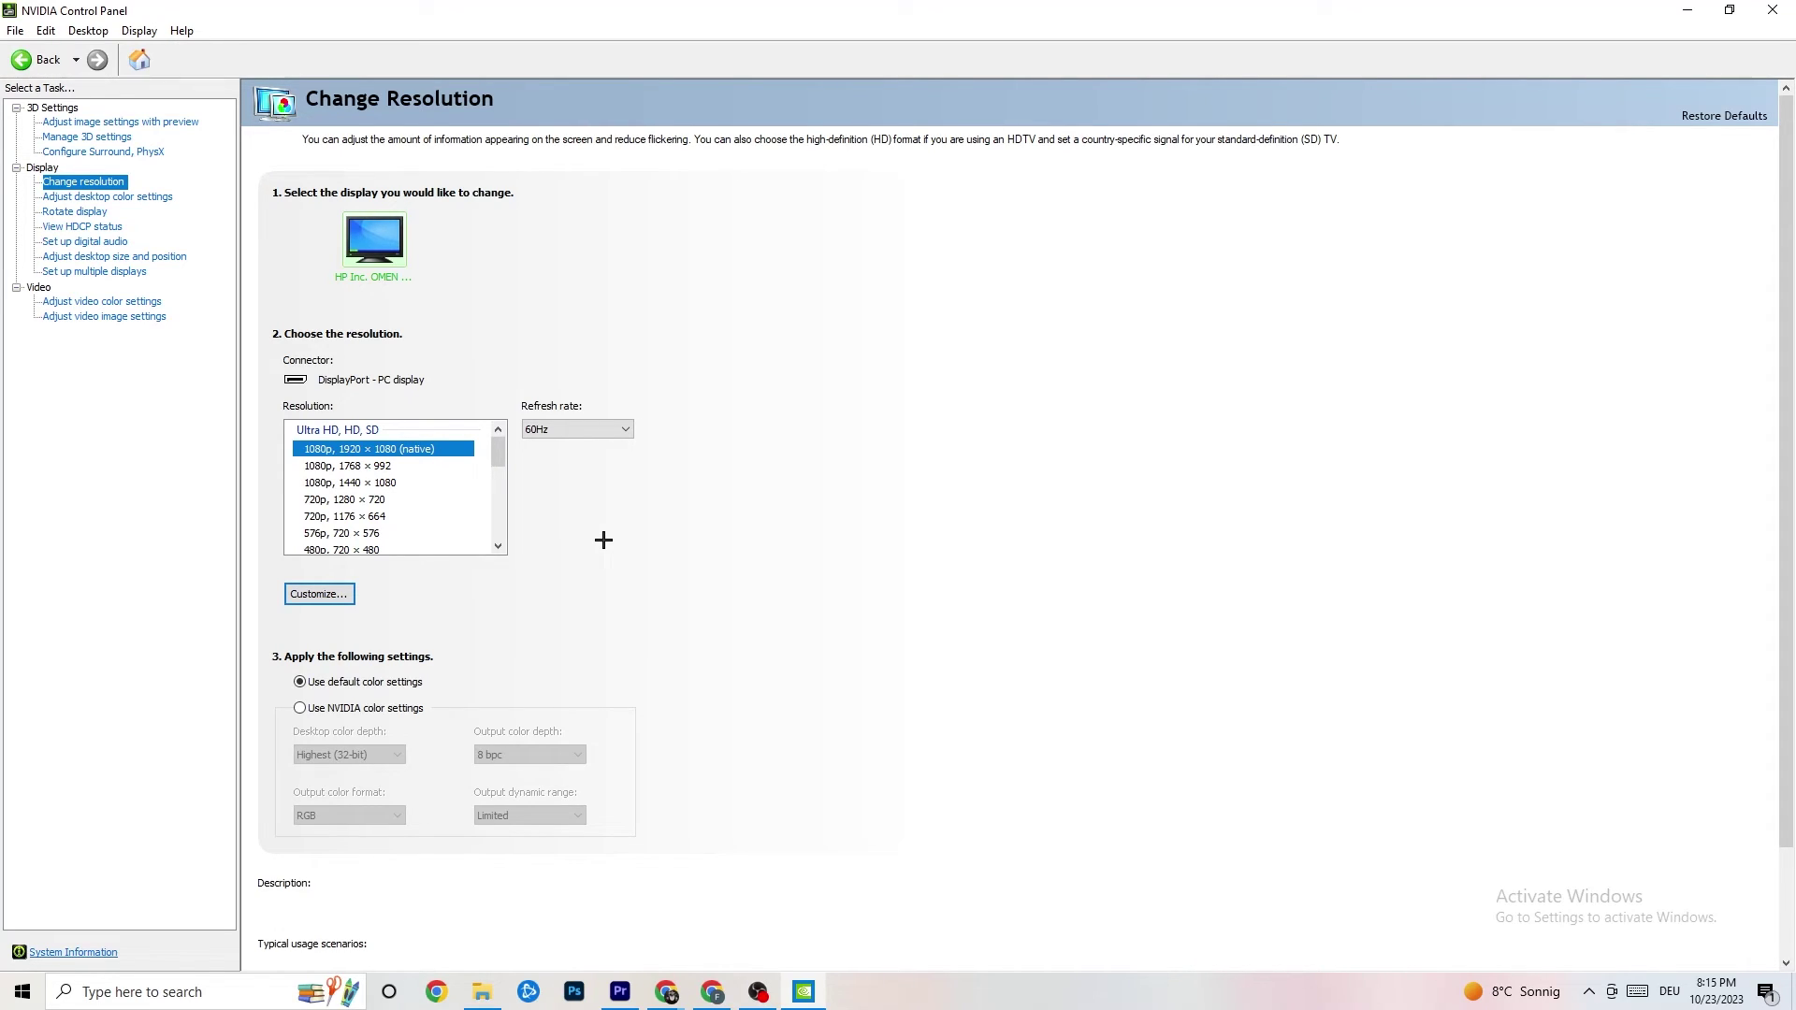
mouse_move(349, 478)
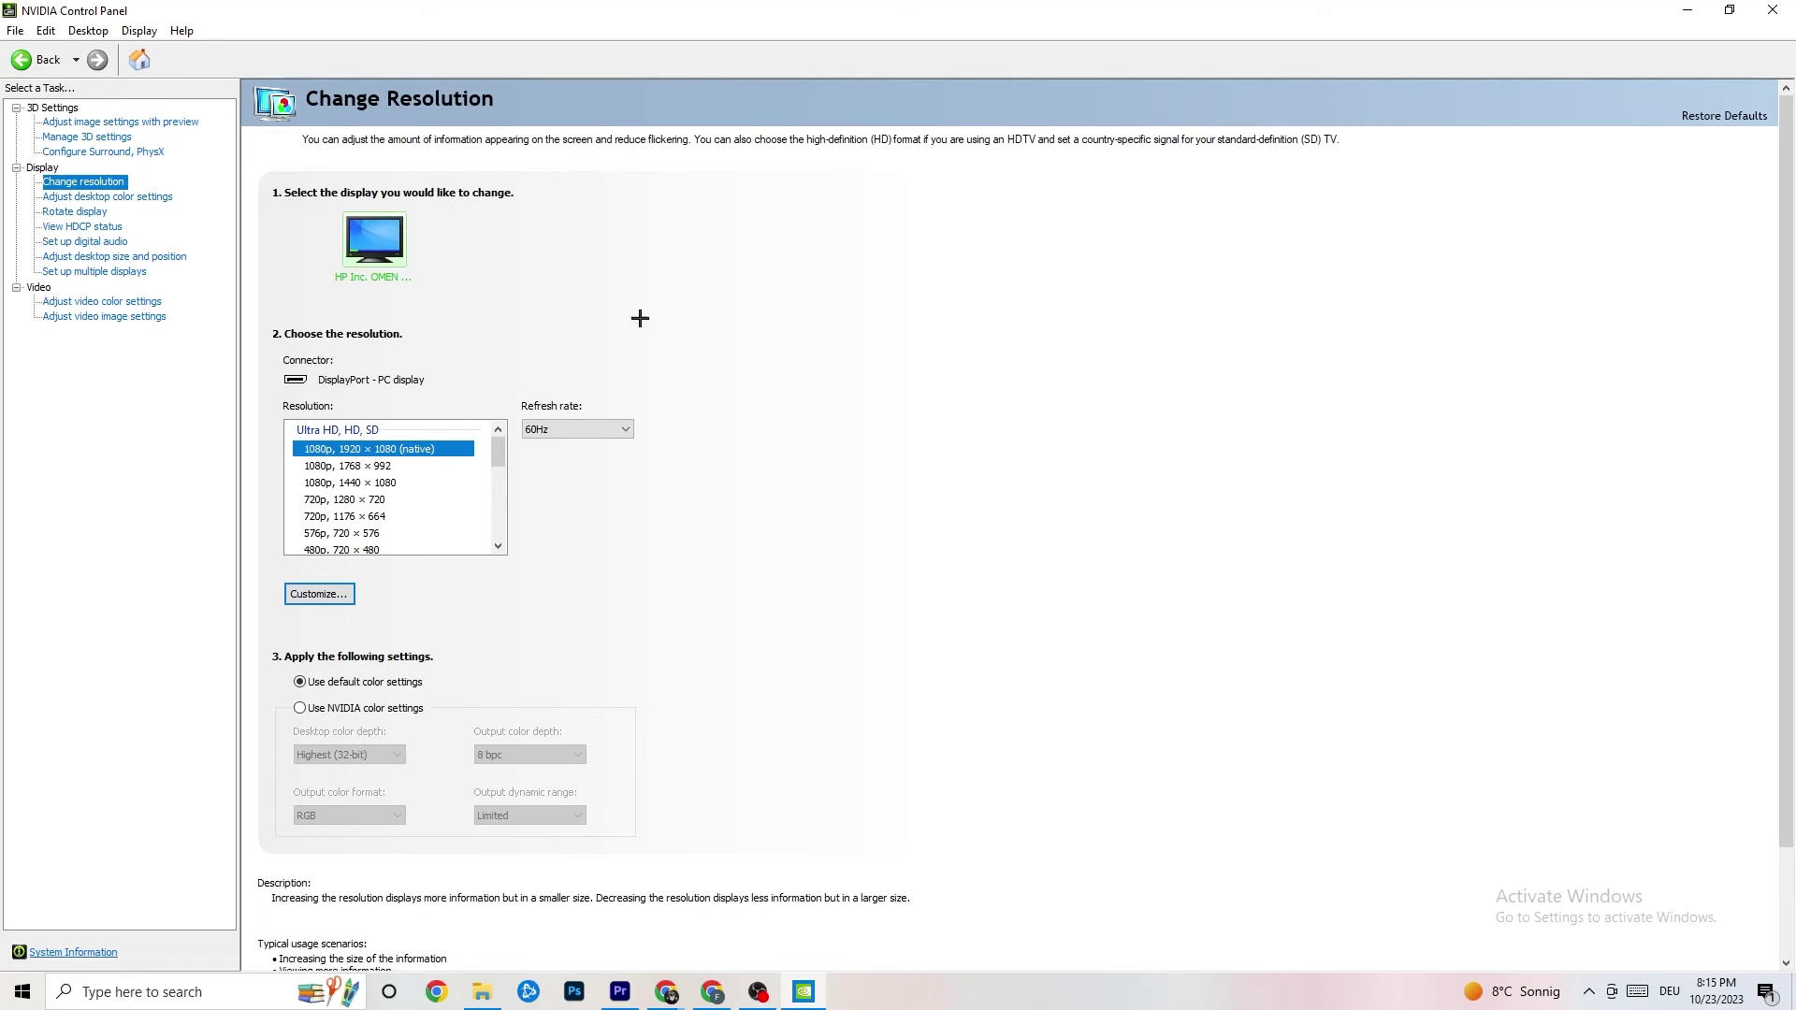
key(alt+F4)
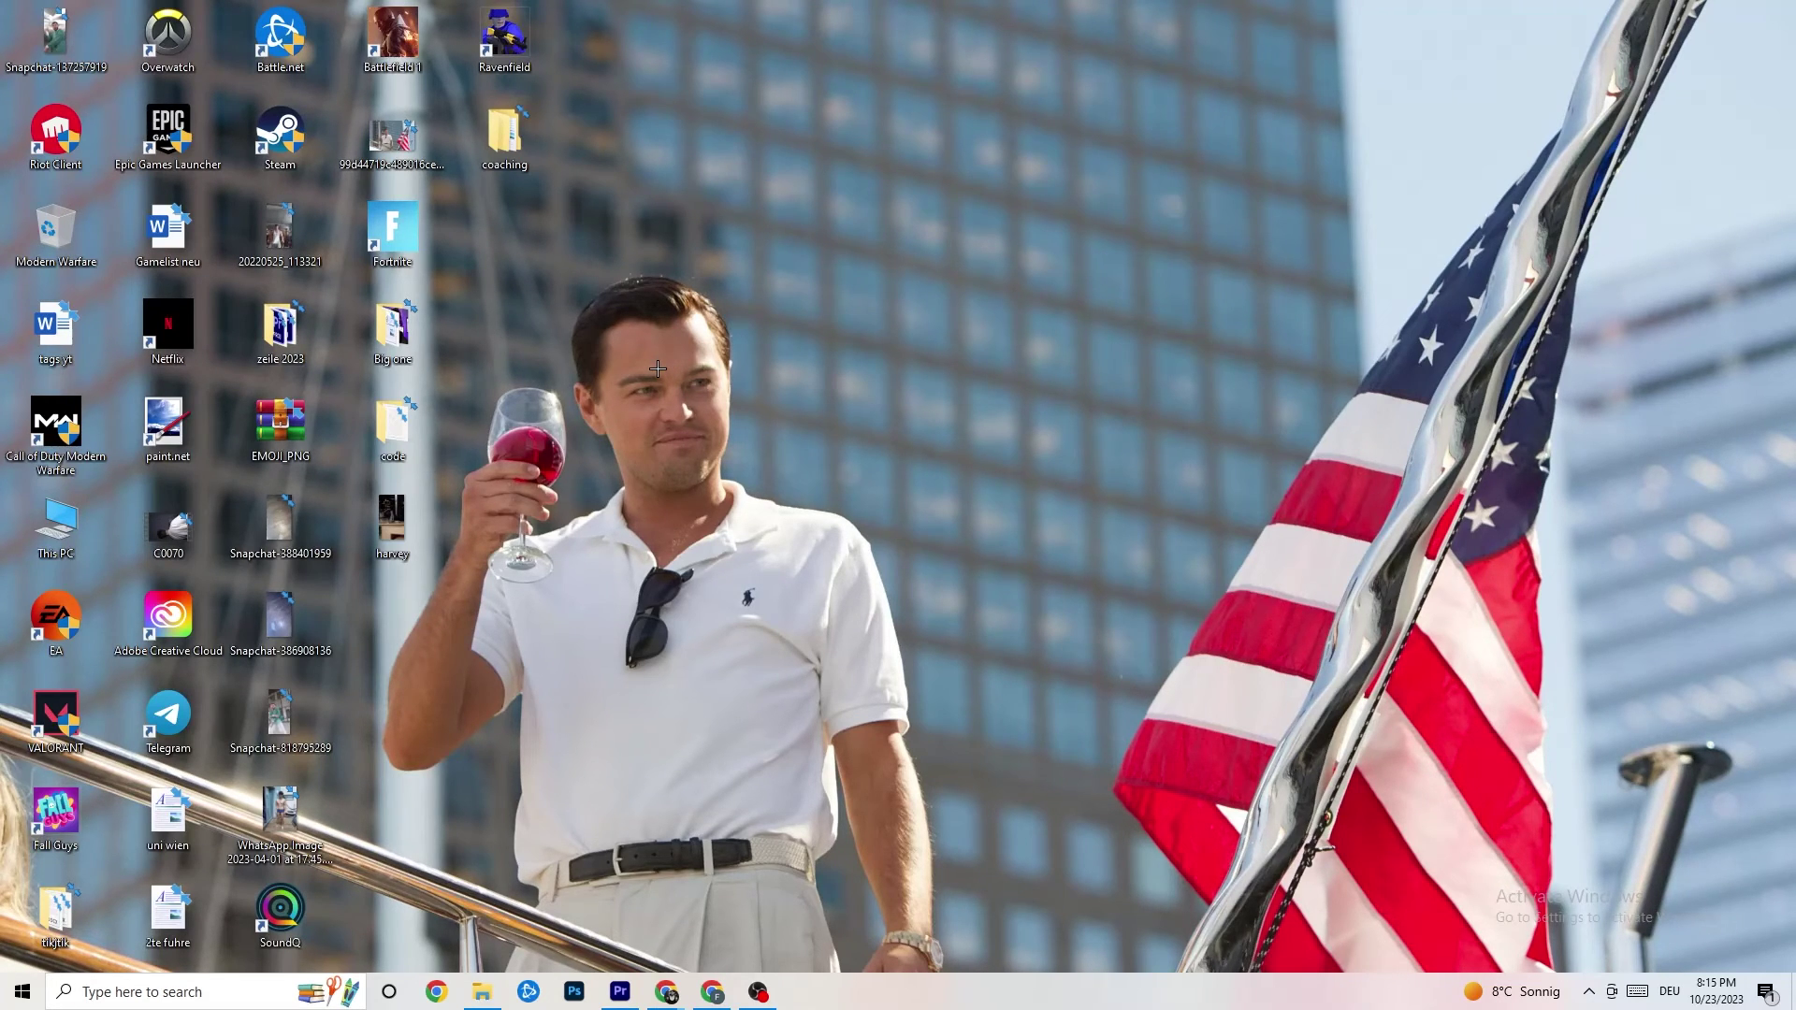
View the Windows power options for restarting the PC and close them without choosing one
click(23, 992)
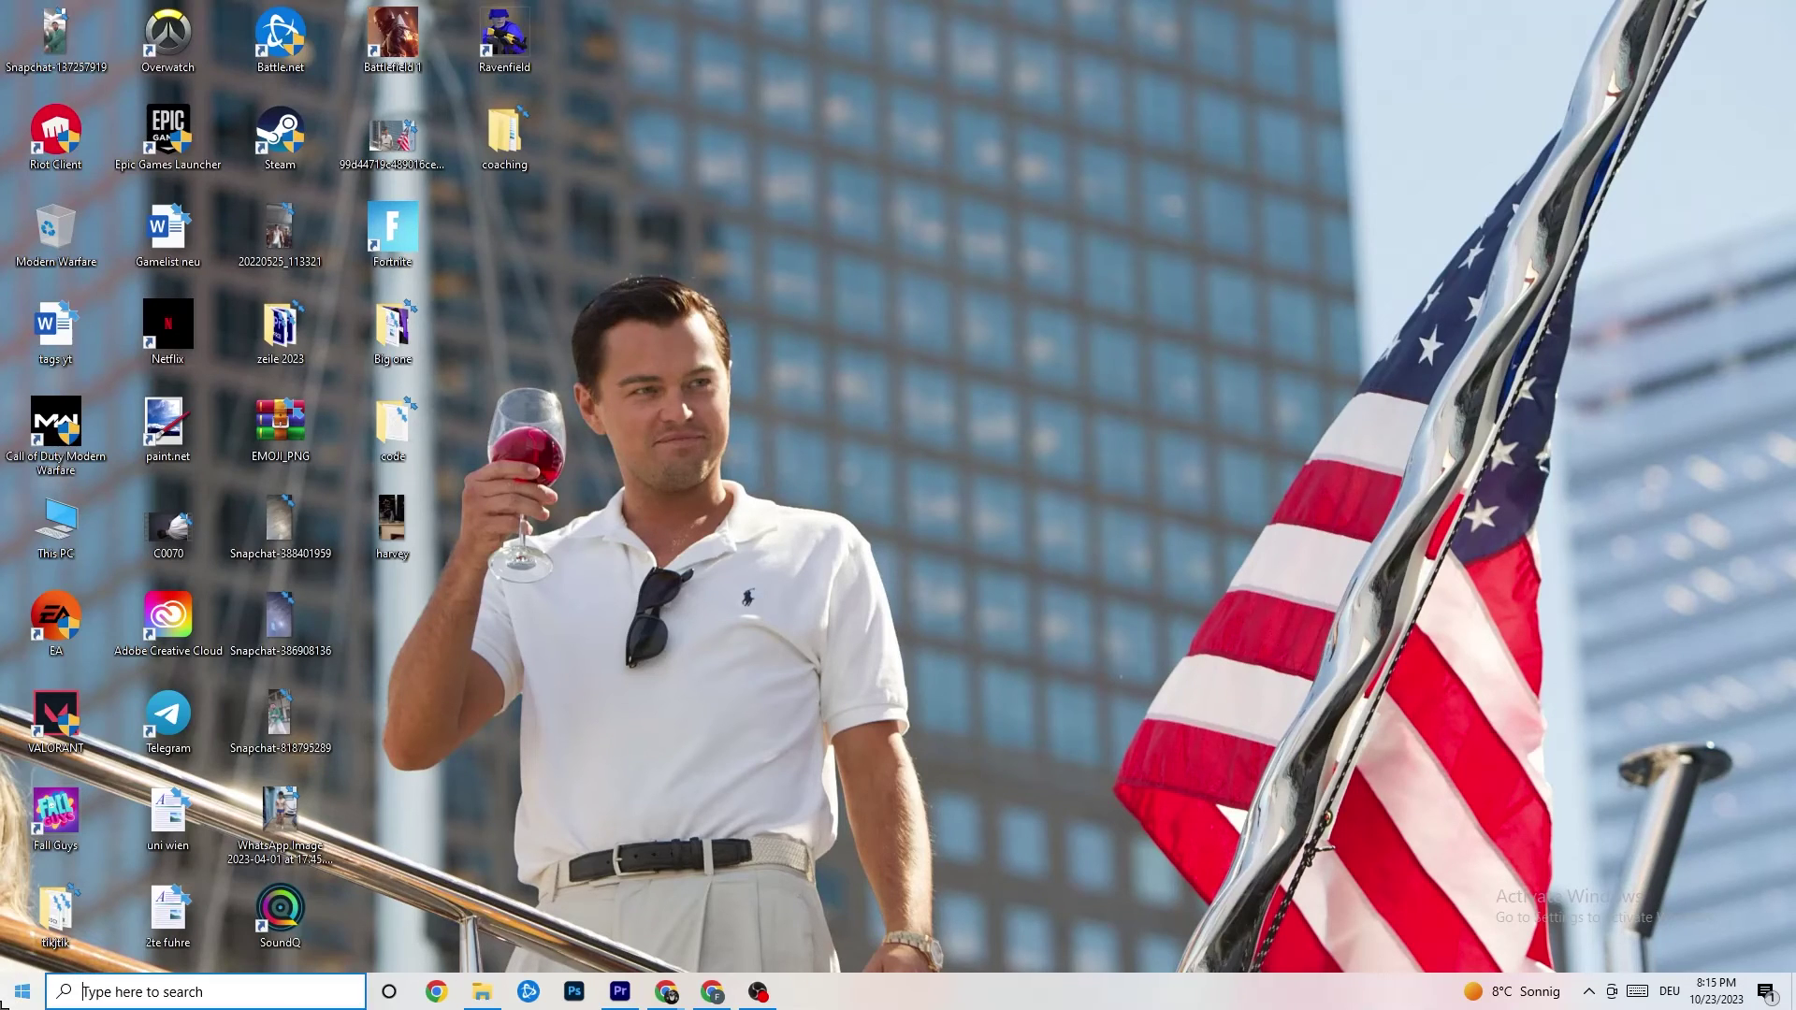
mouse_move(30, 947)
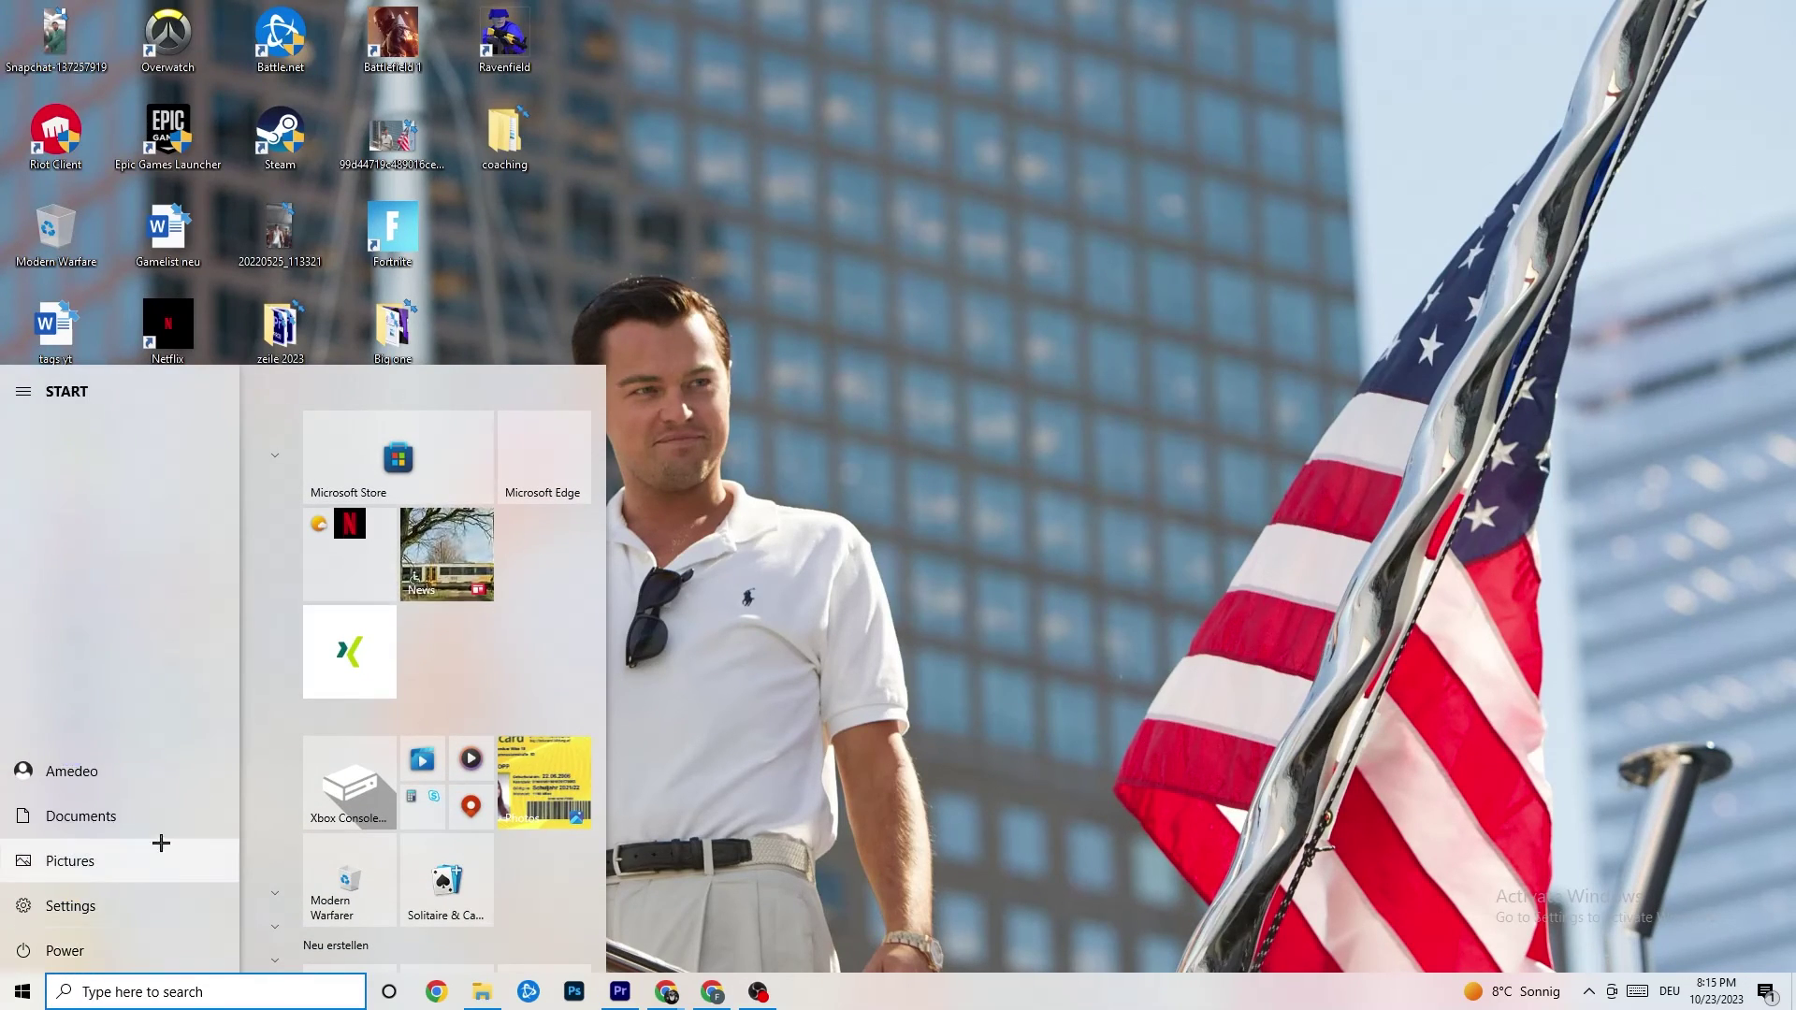
click(78, 949)
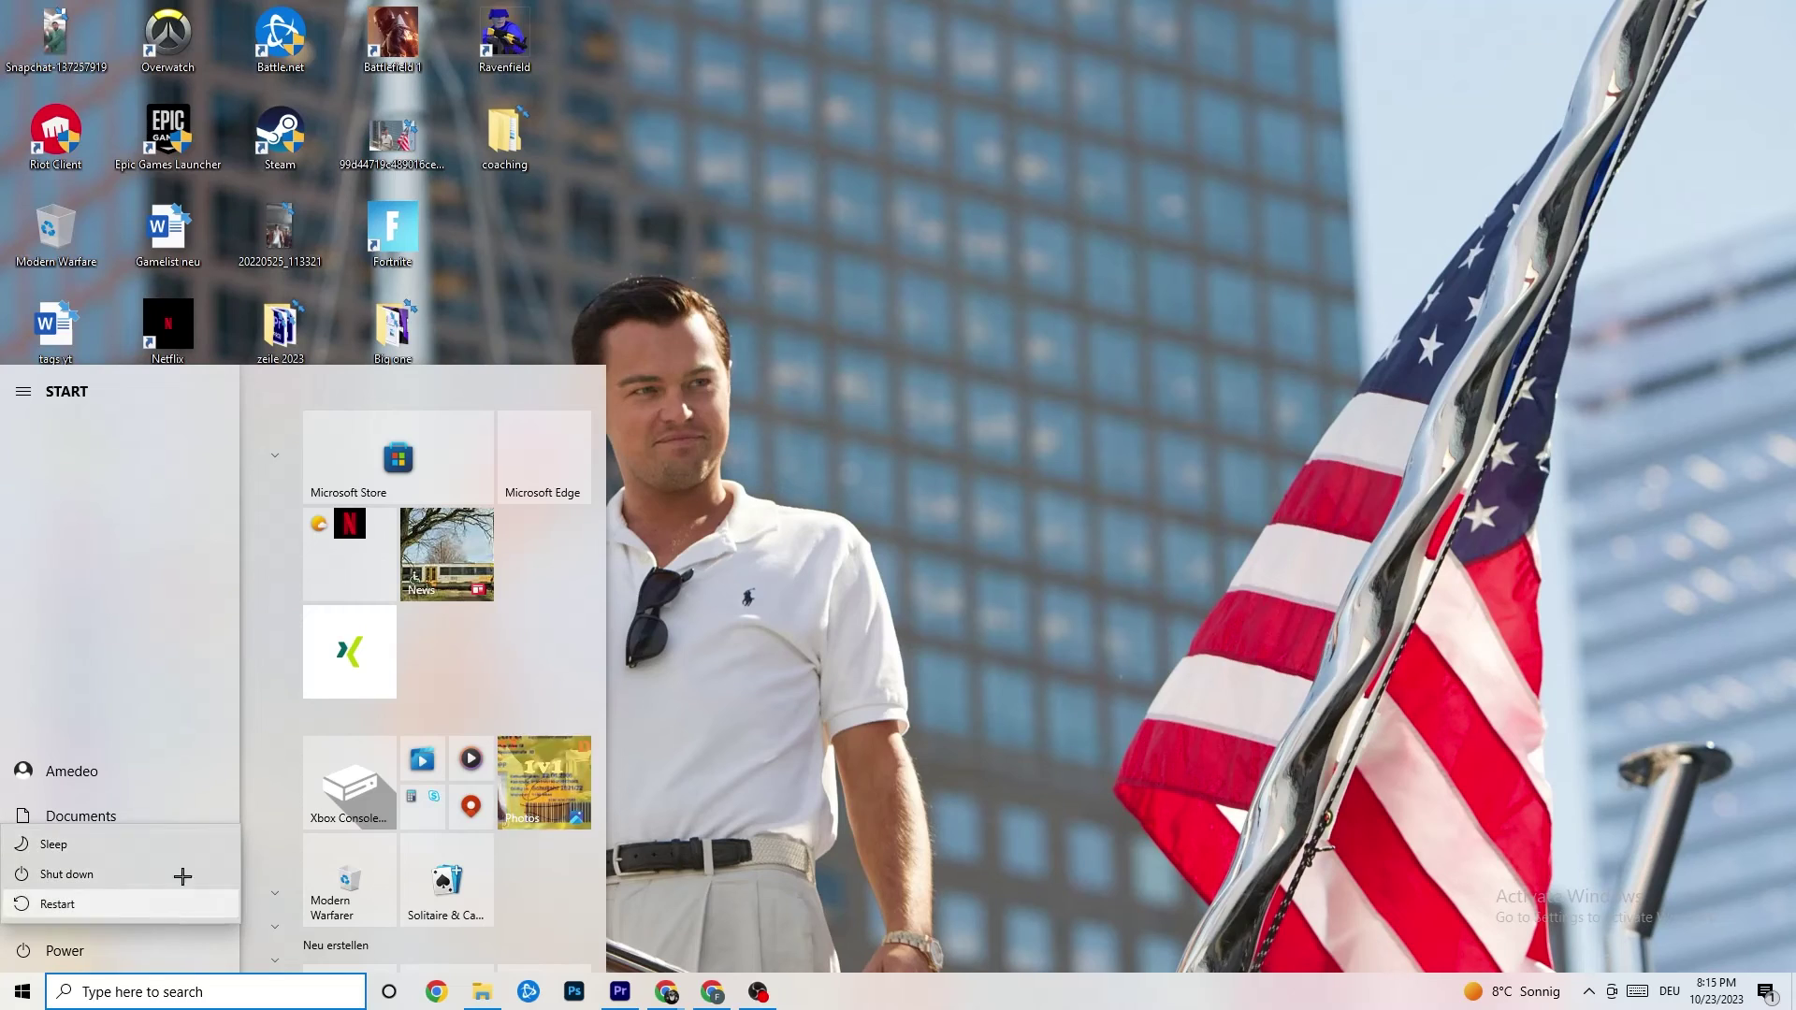
key(Escape)
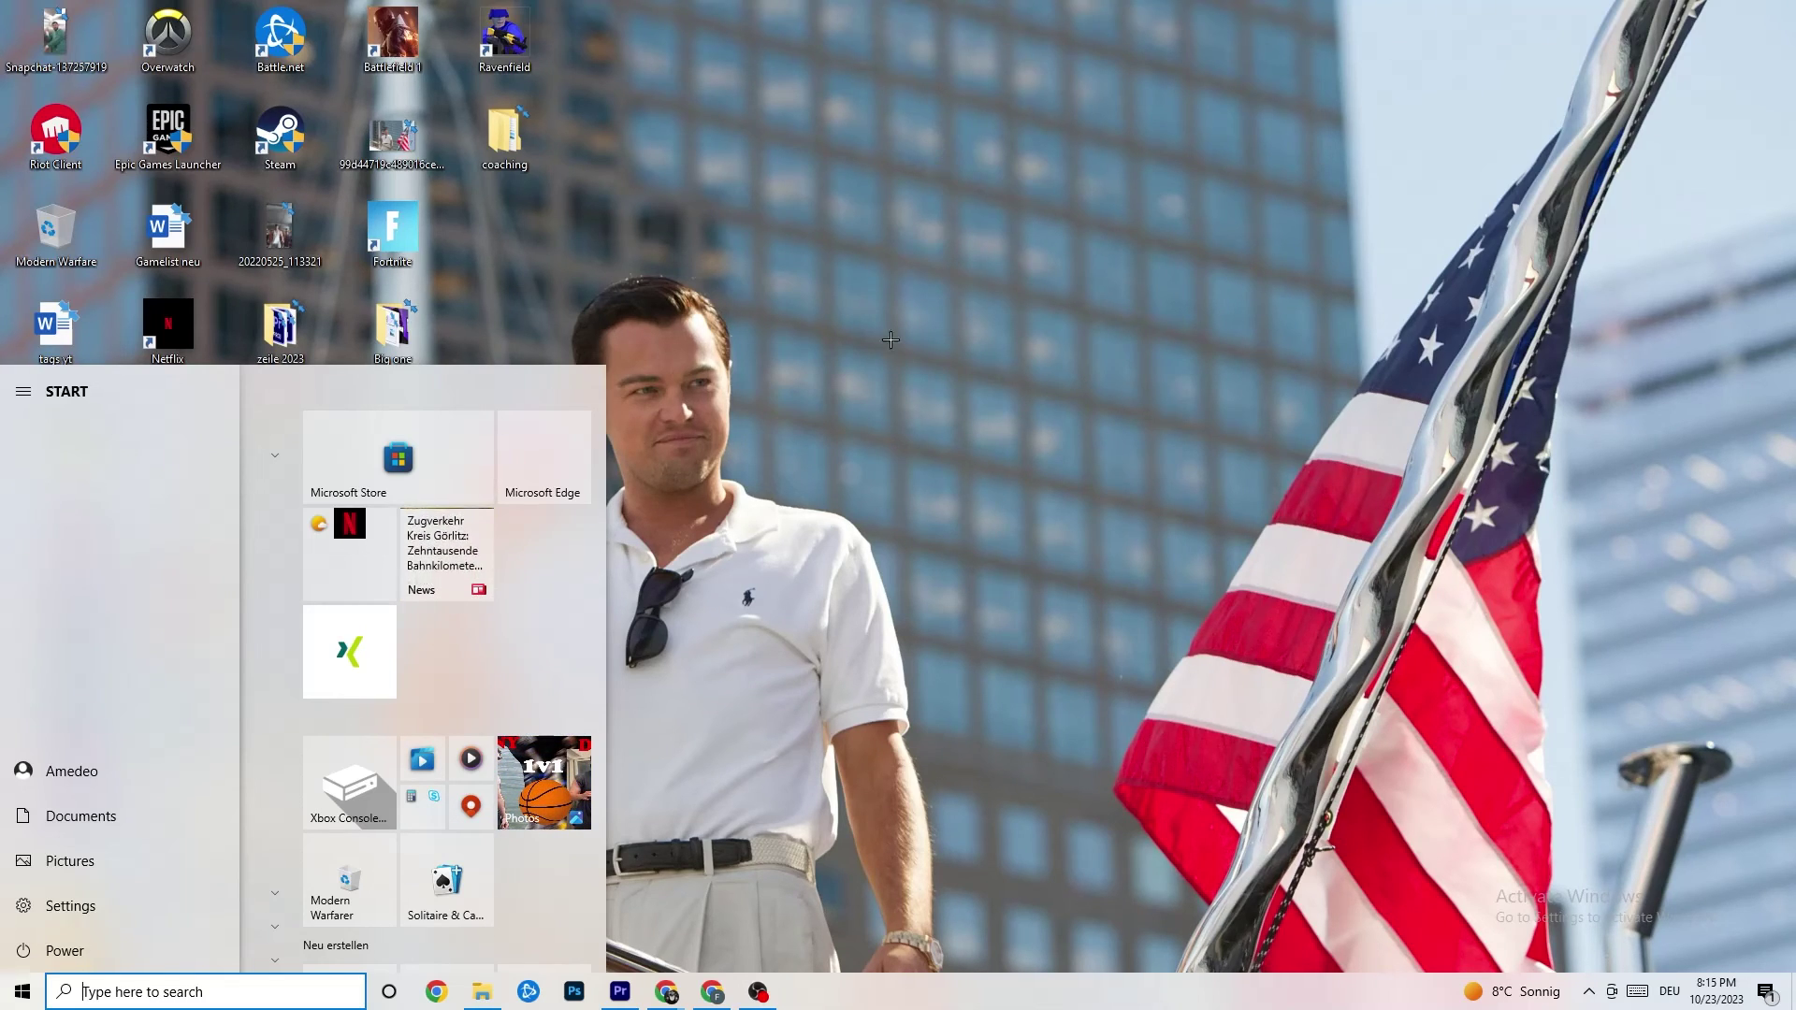
key(Escape)
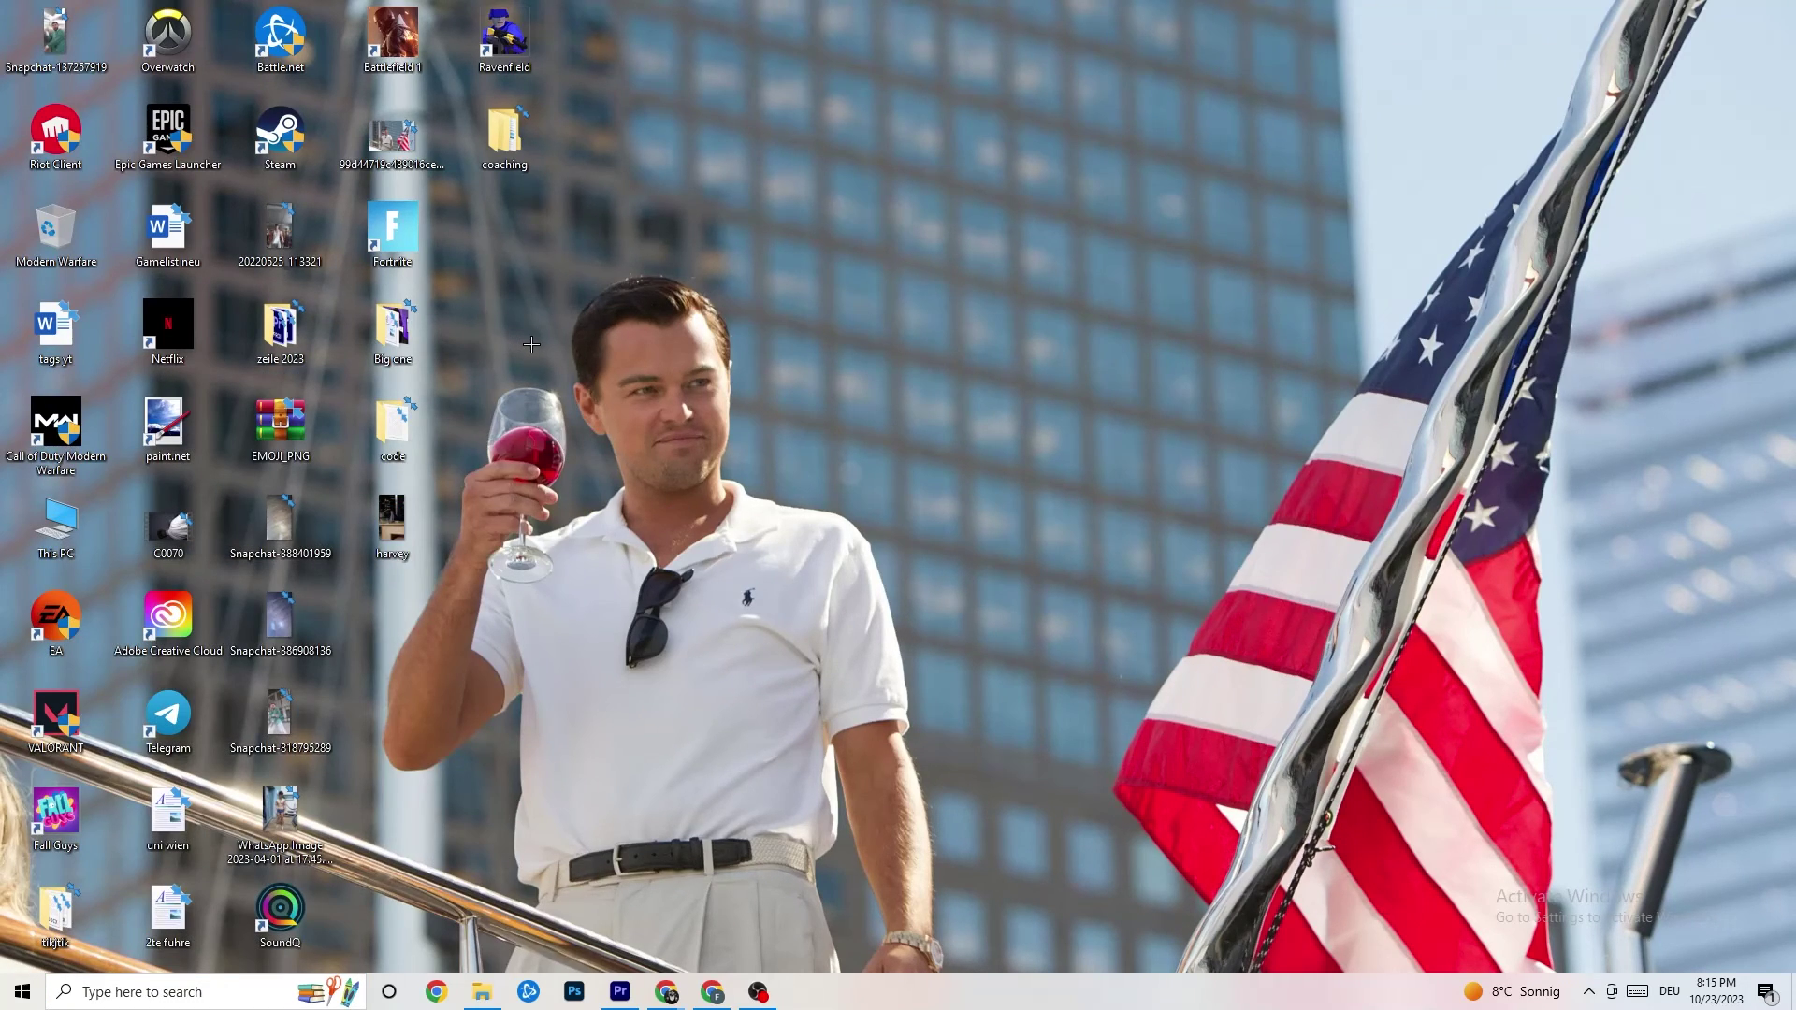